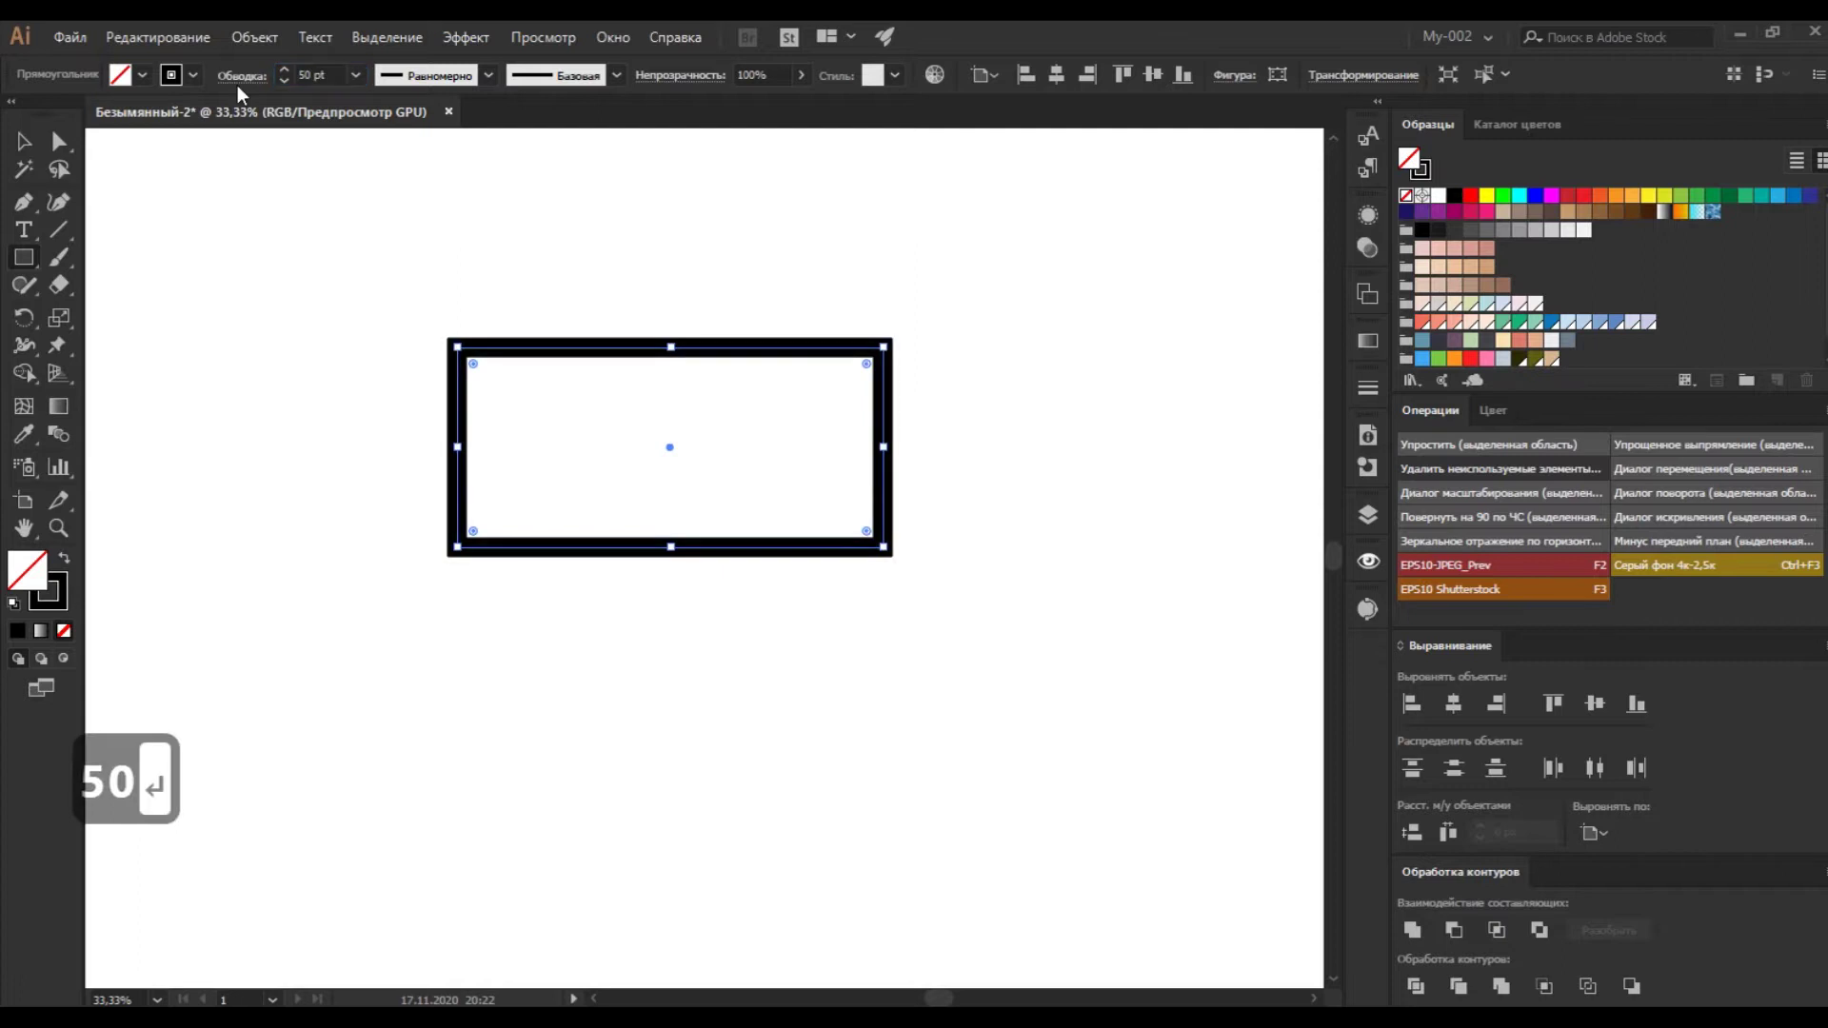
Fully round the rectangle's corners and shrink it in height and width into a flatter, narrower capsule.
left_click_drag(482, 385, 609, 438)
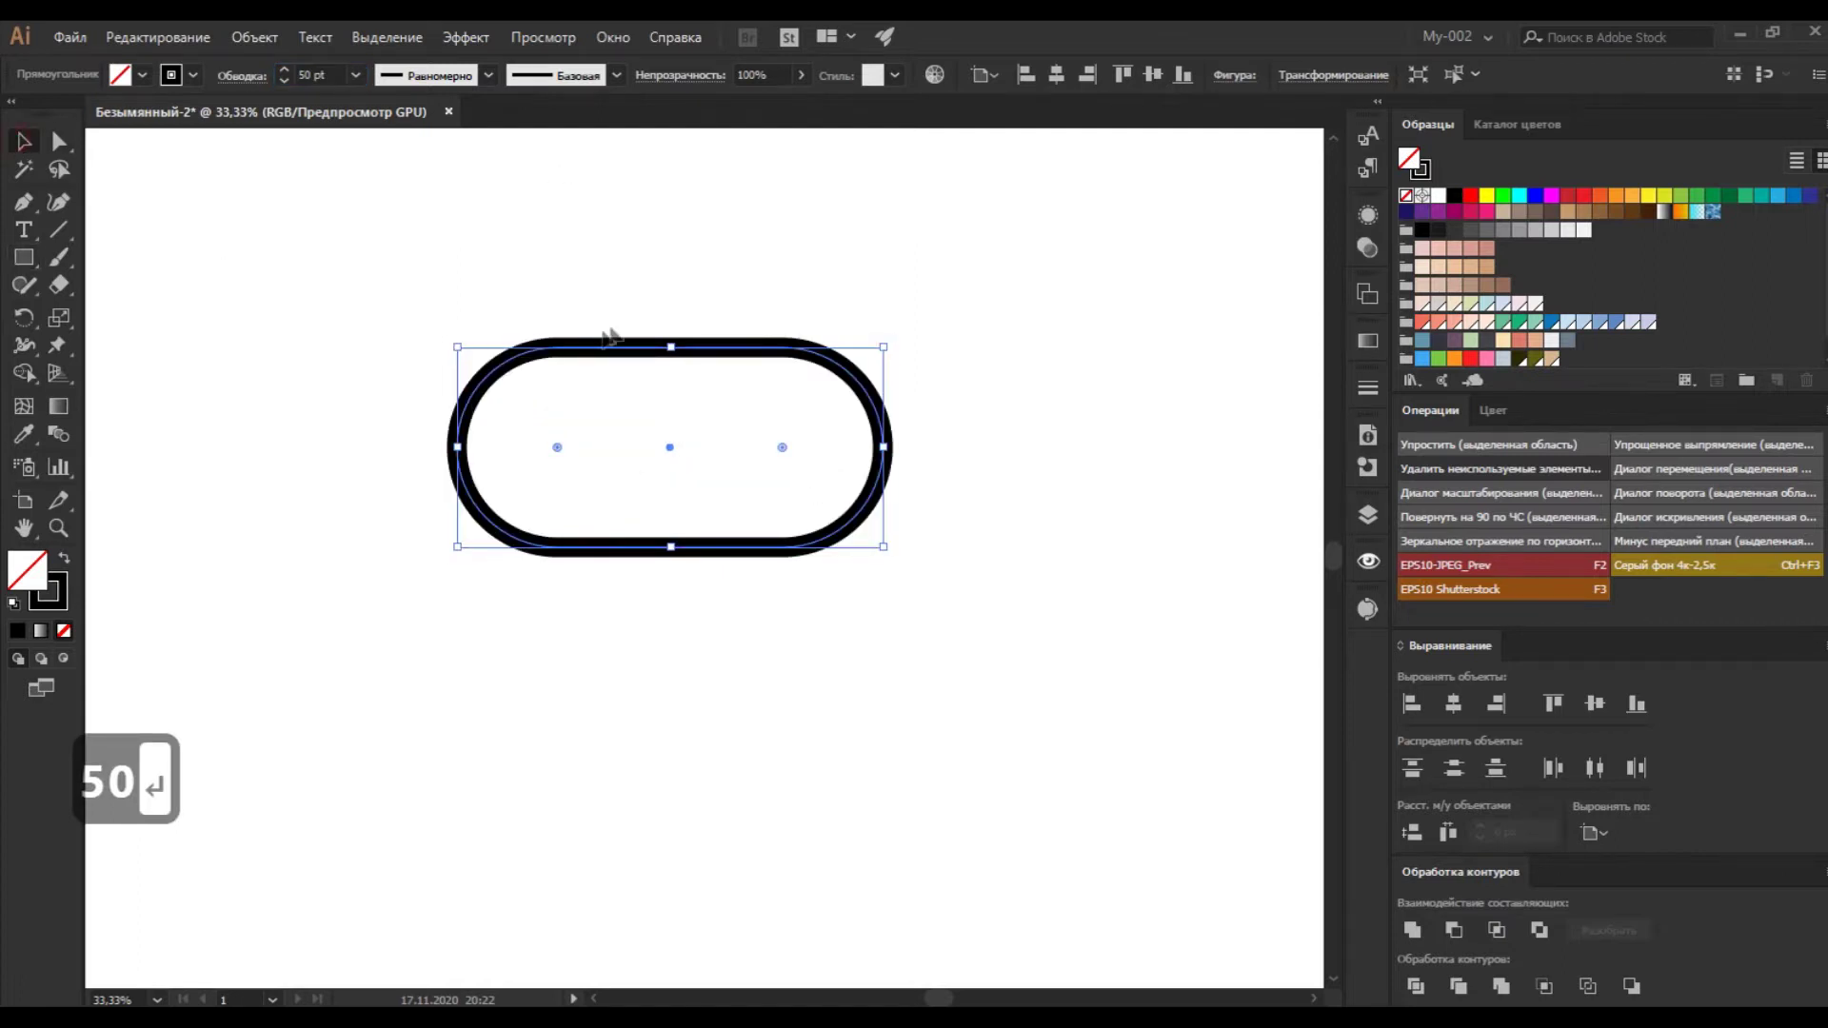
left_click_drag(671, 348, 671, 441)
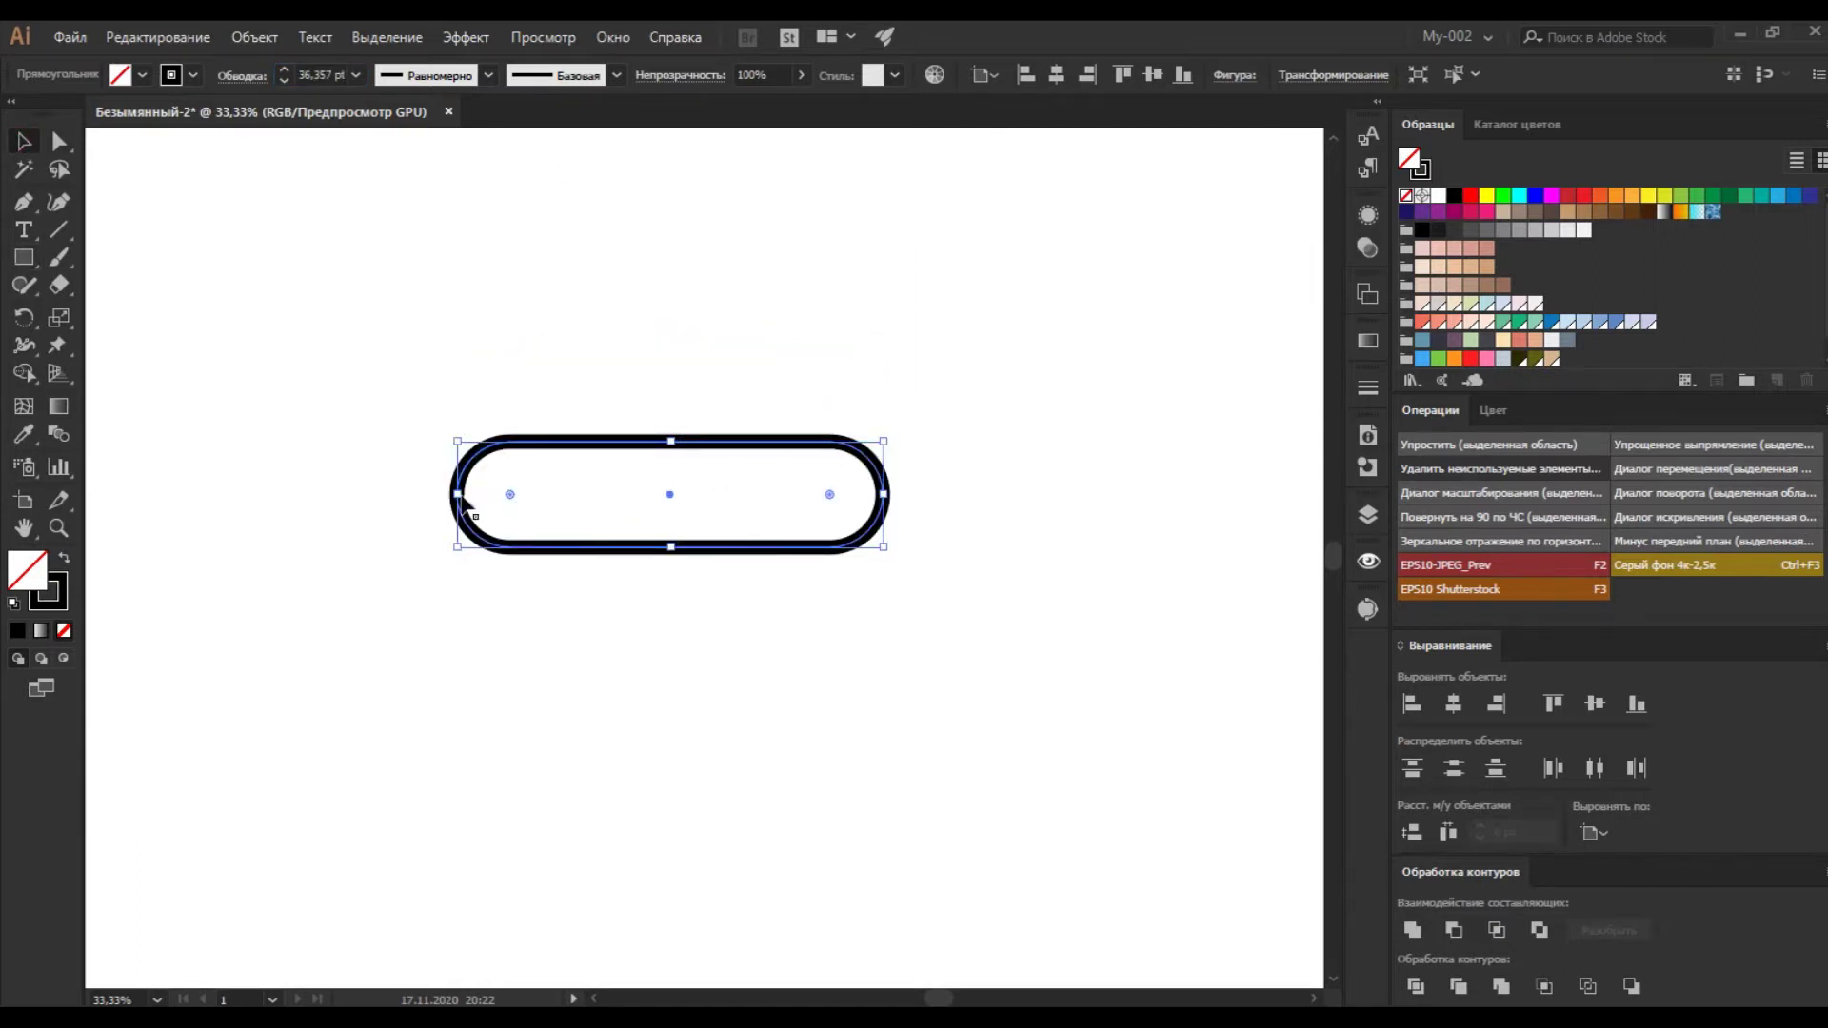
left_click_drag(457, 494, 529, 495)
Duplicate the capsule directly below the original so that their outlines share one common horizontal edge.
mouse_move(686, 457)
left_mouse_down()
mouse_move(681, 585)
mouse_move(681, 560)
left_mouse_up()
left_click_drag(958, 375, 698, 784)
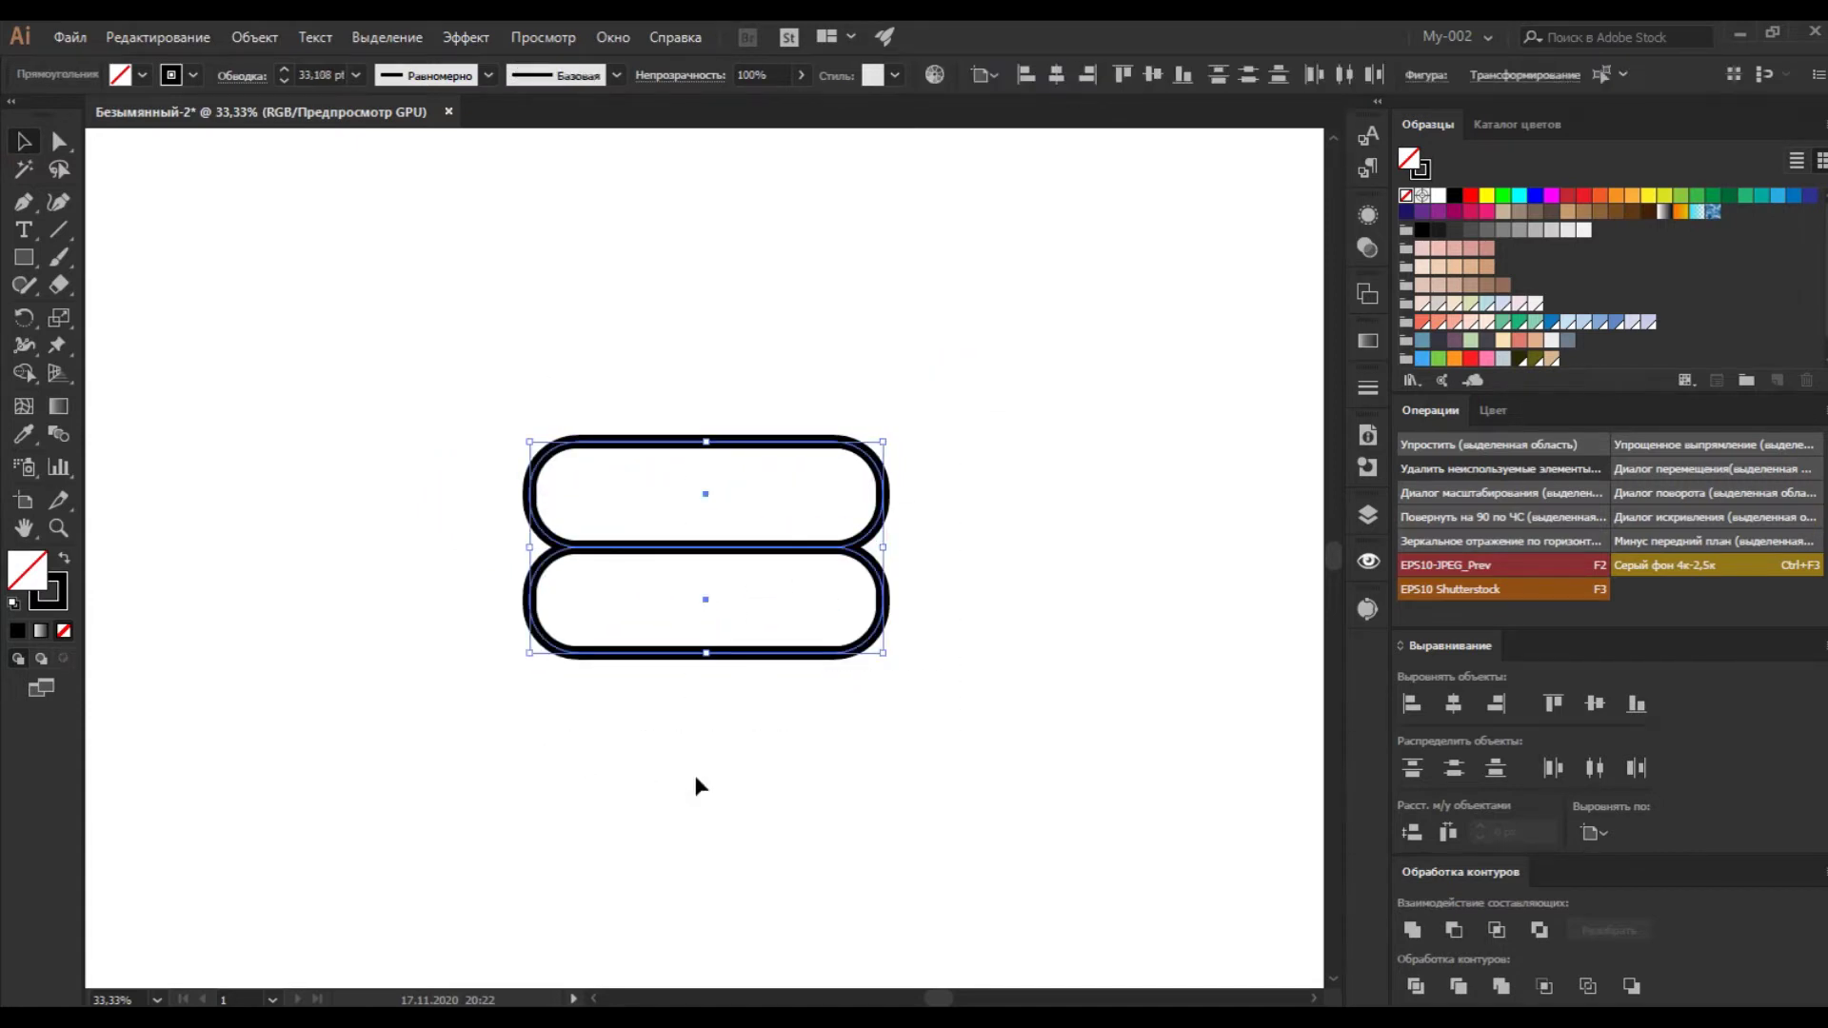
key("ctrl+equal")
key("ctrl+equal")
key("ctrl+equal")
left_click(58, 145)
left_click(285, 438)
left_click_drag(584, 285, 630, 417)
left_click(561, 783)
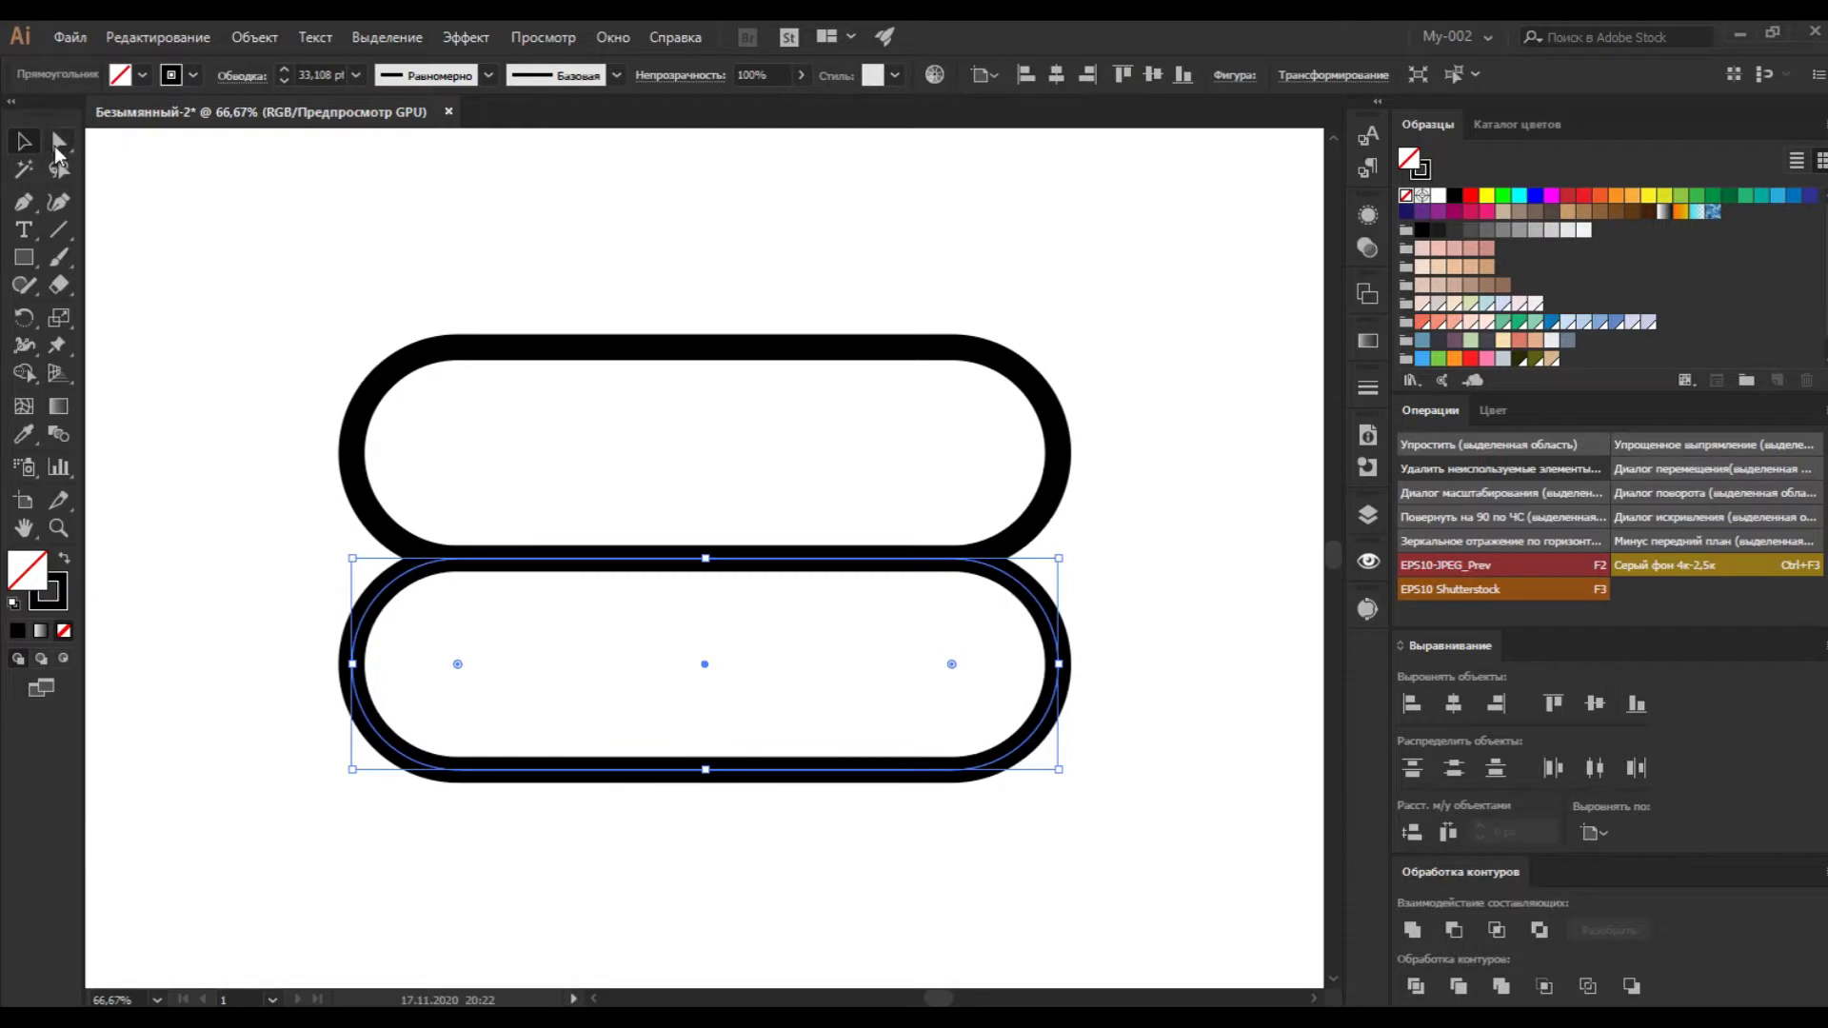
left_click(56, 149)
left_click(562, 351)
left_click(458, 348)
key("Delete")
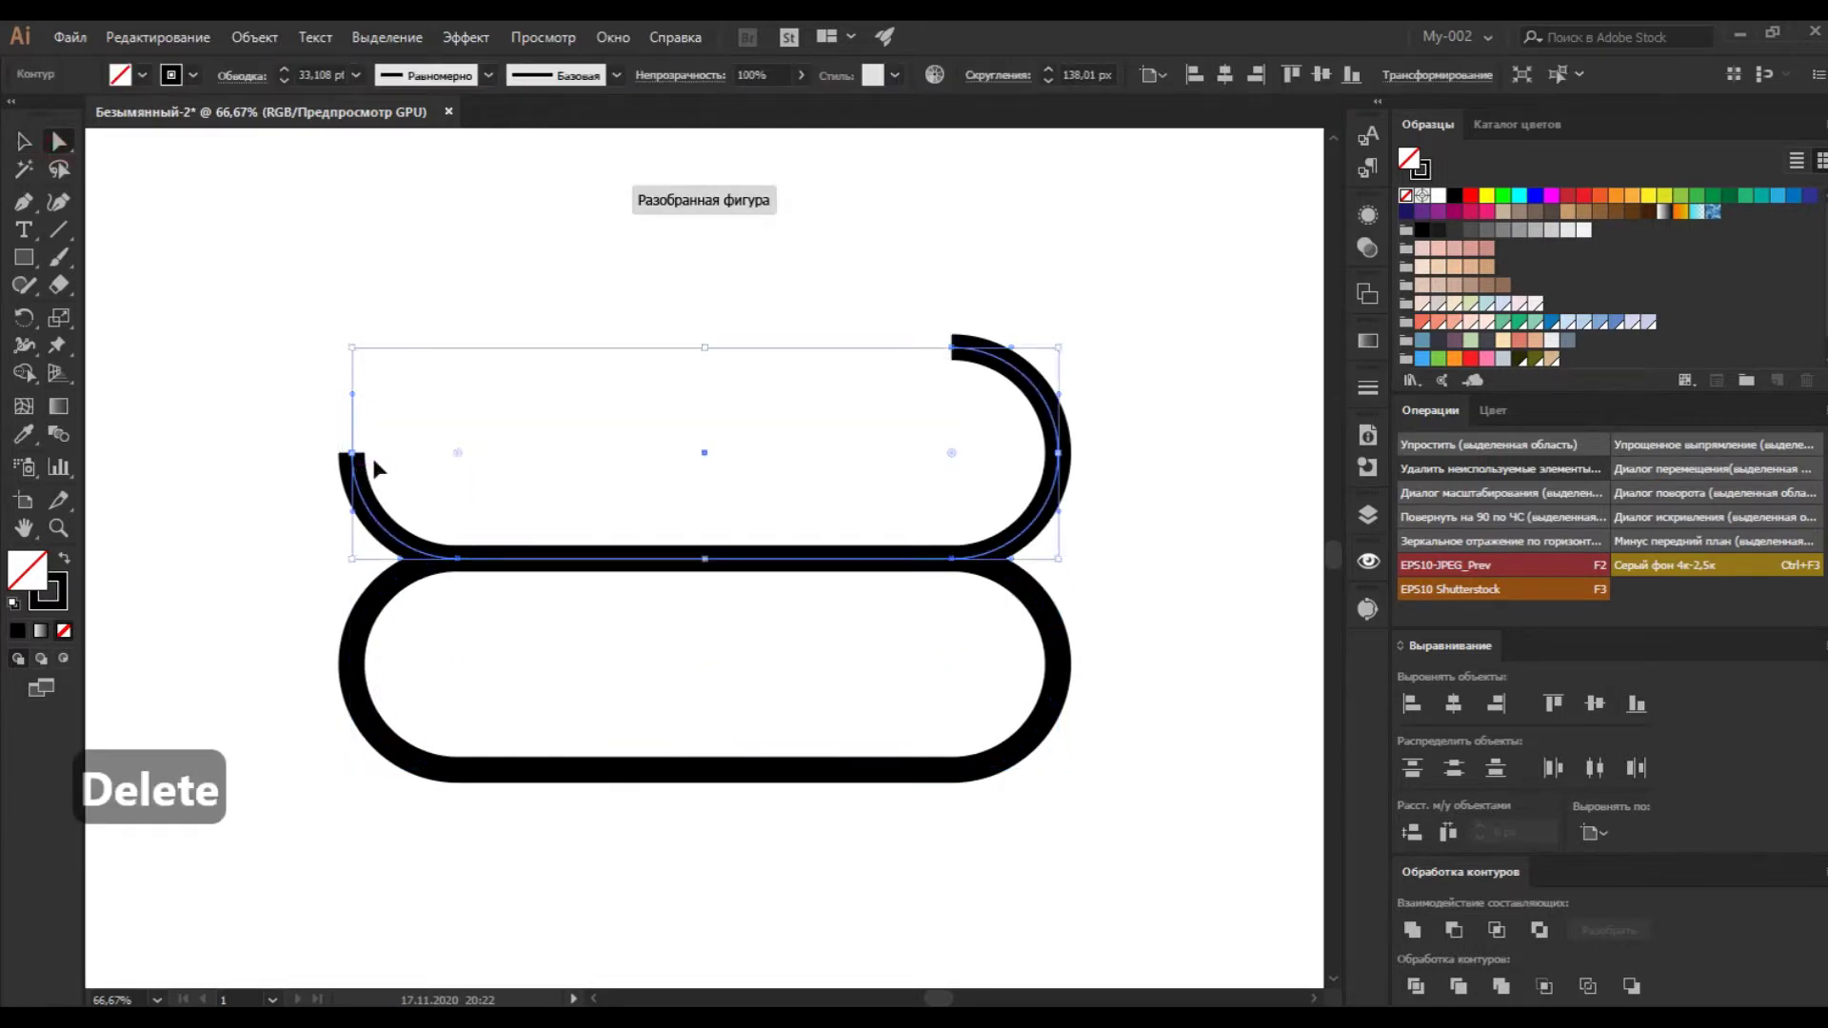
key("ctrl+z")
Open both capsules by deleting the lower-left curve of the upper one and the lower-right curve of the lower one.
left_click(355, 458)
key("Delete")
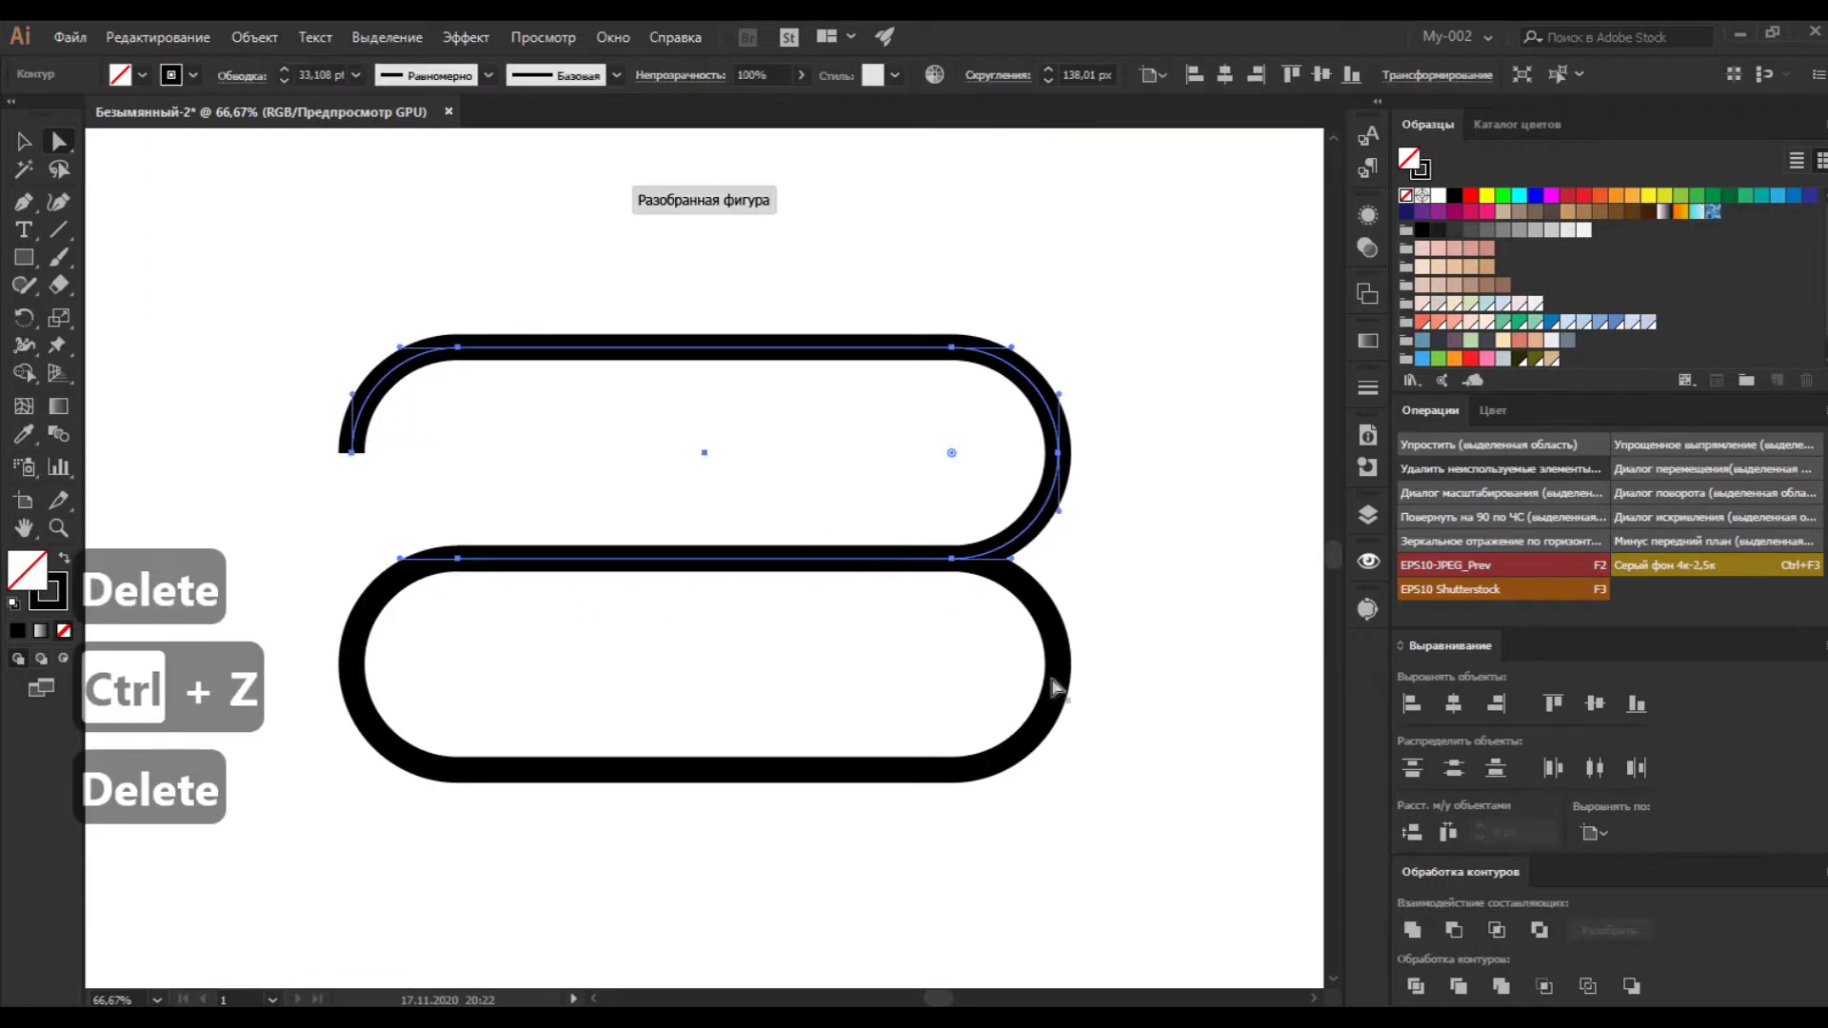
left_click(1037, 709)
left_click(1057, 692)
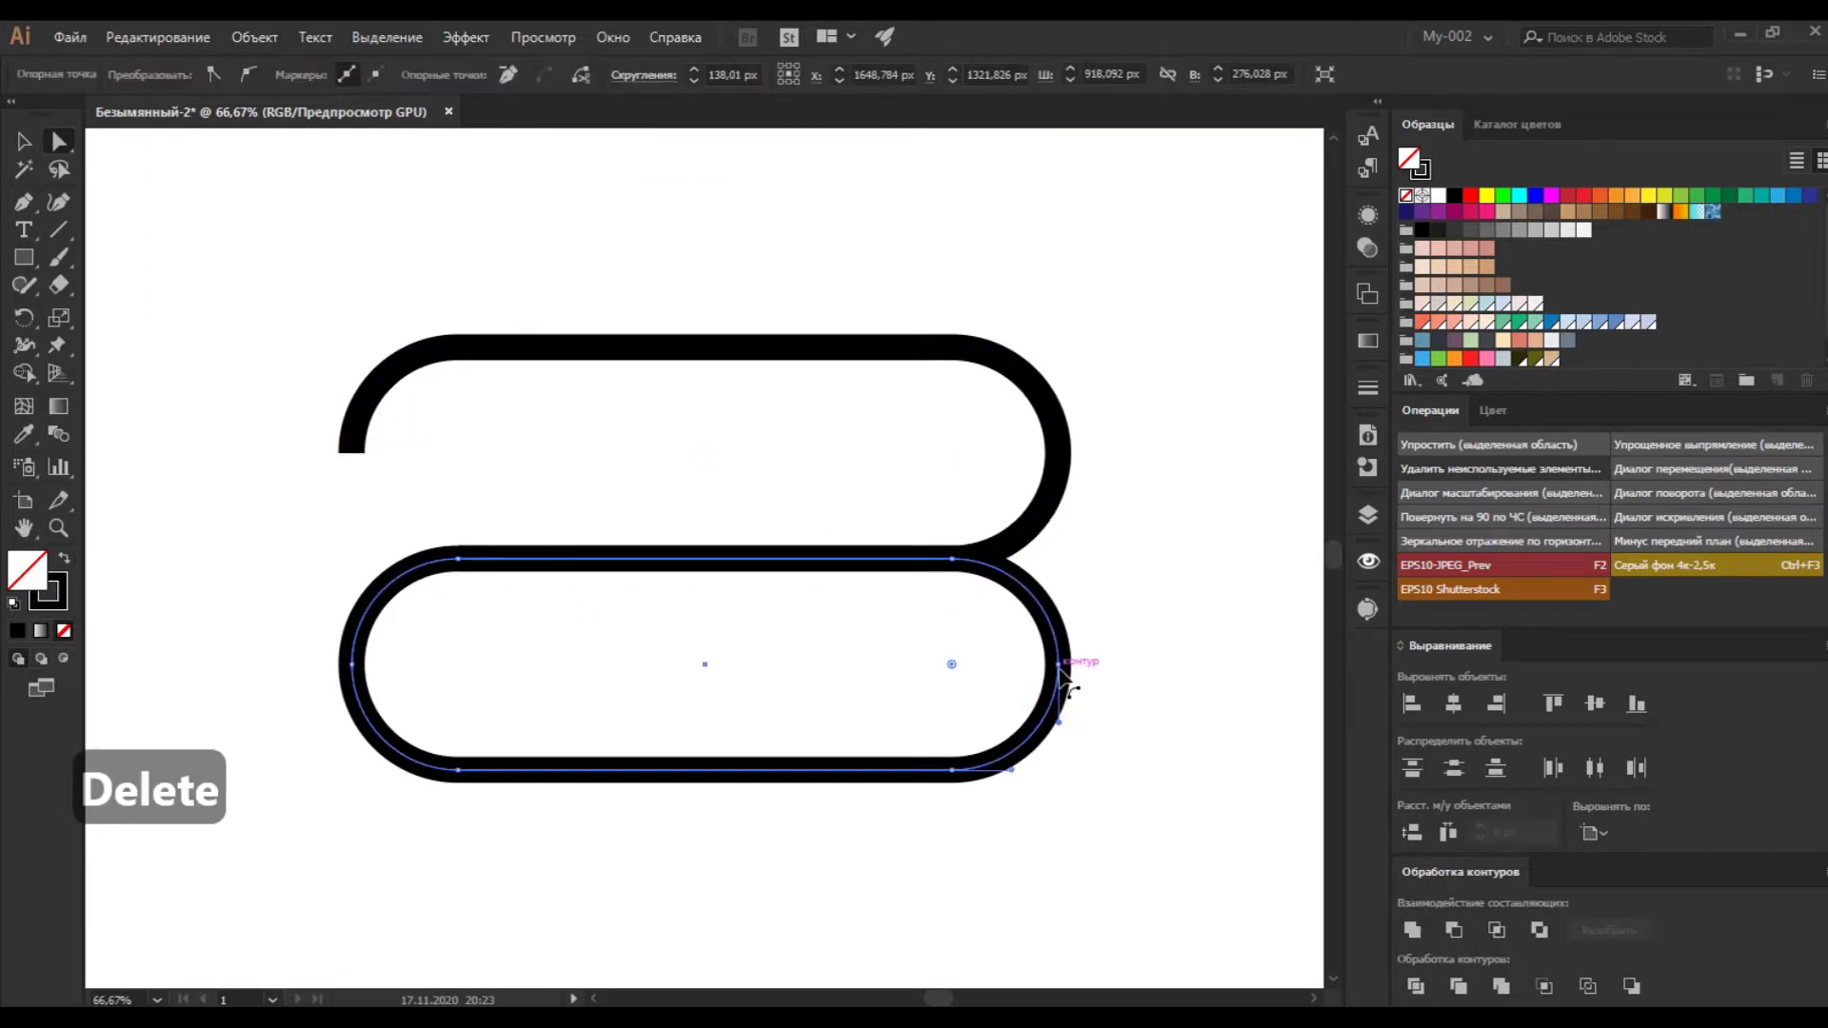
key("Delete")
left_click(26, 205)
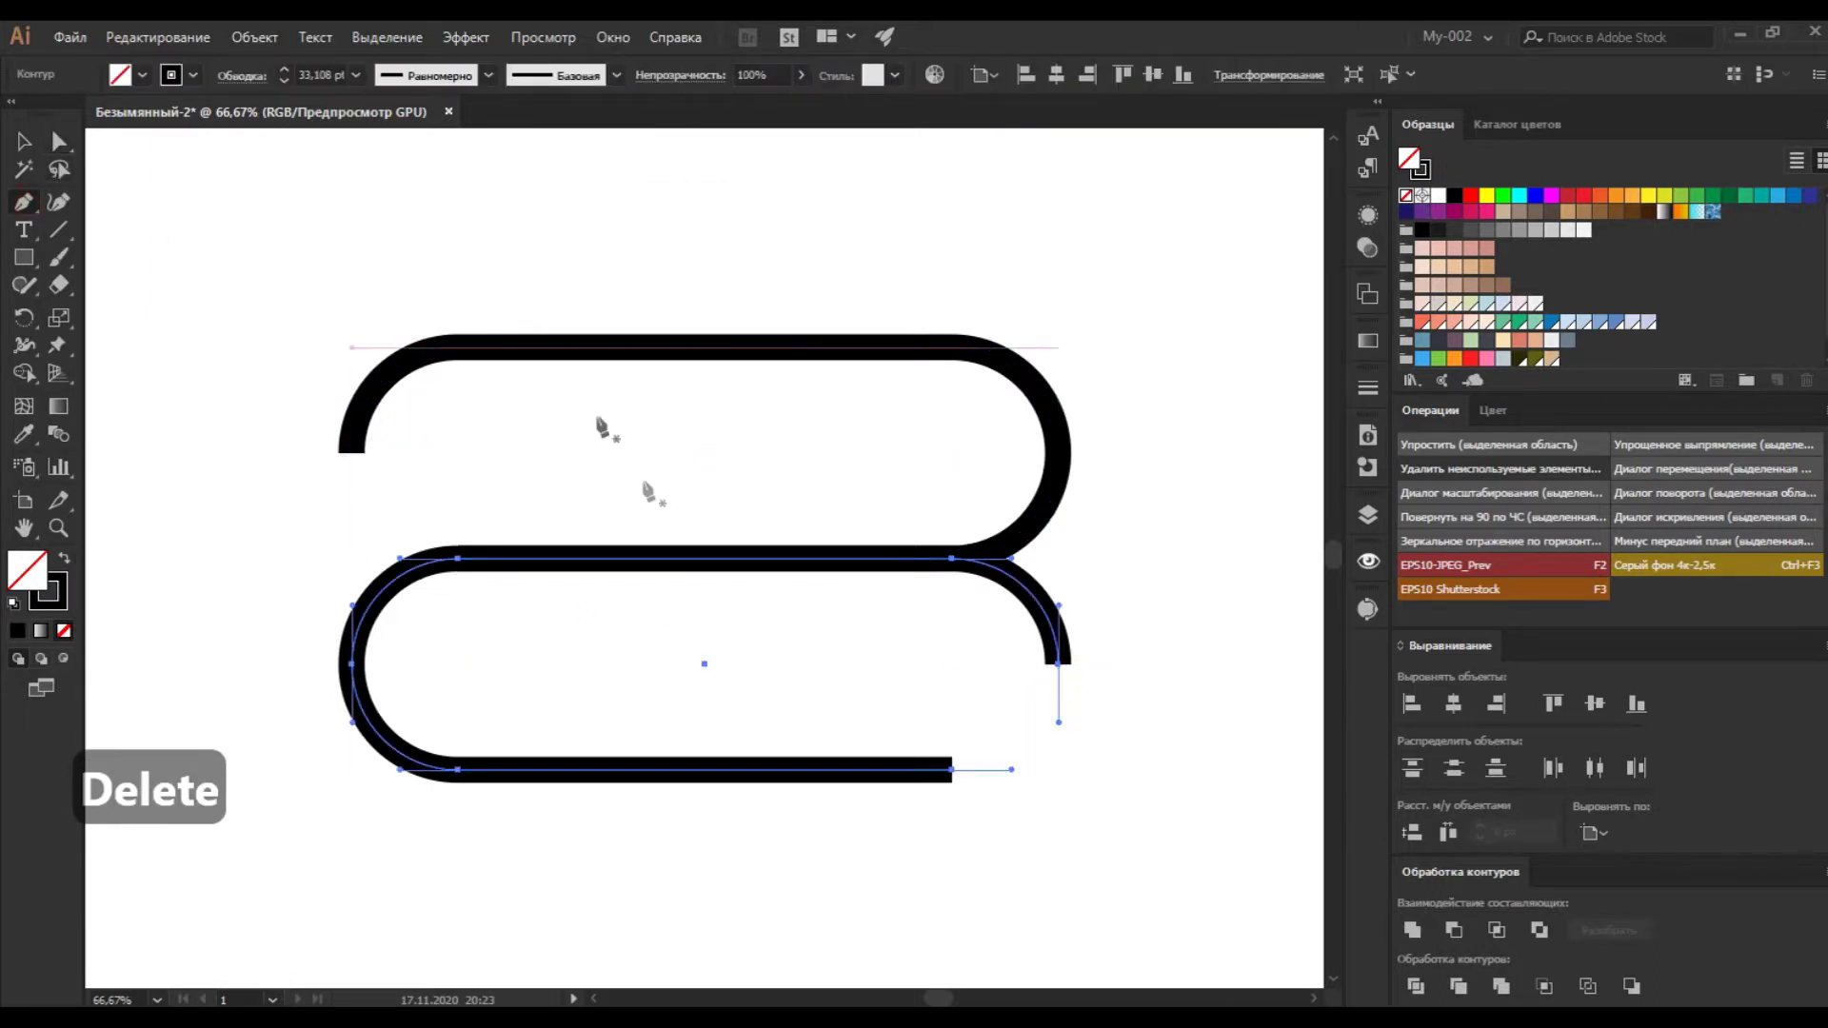
left_click(824, 770)
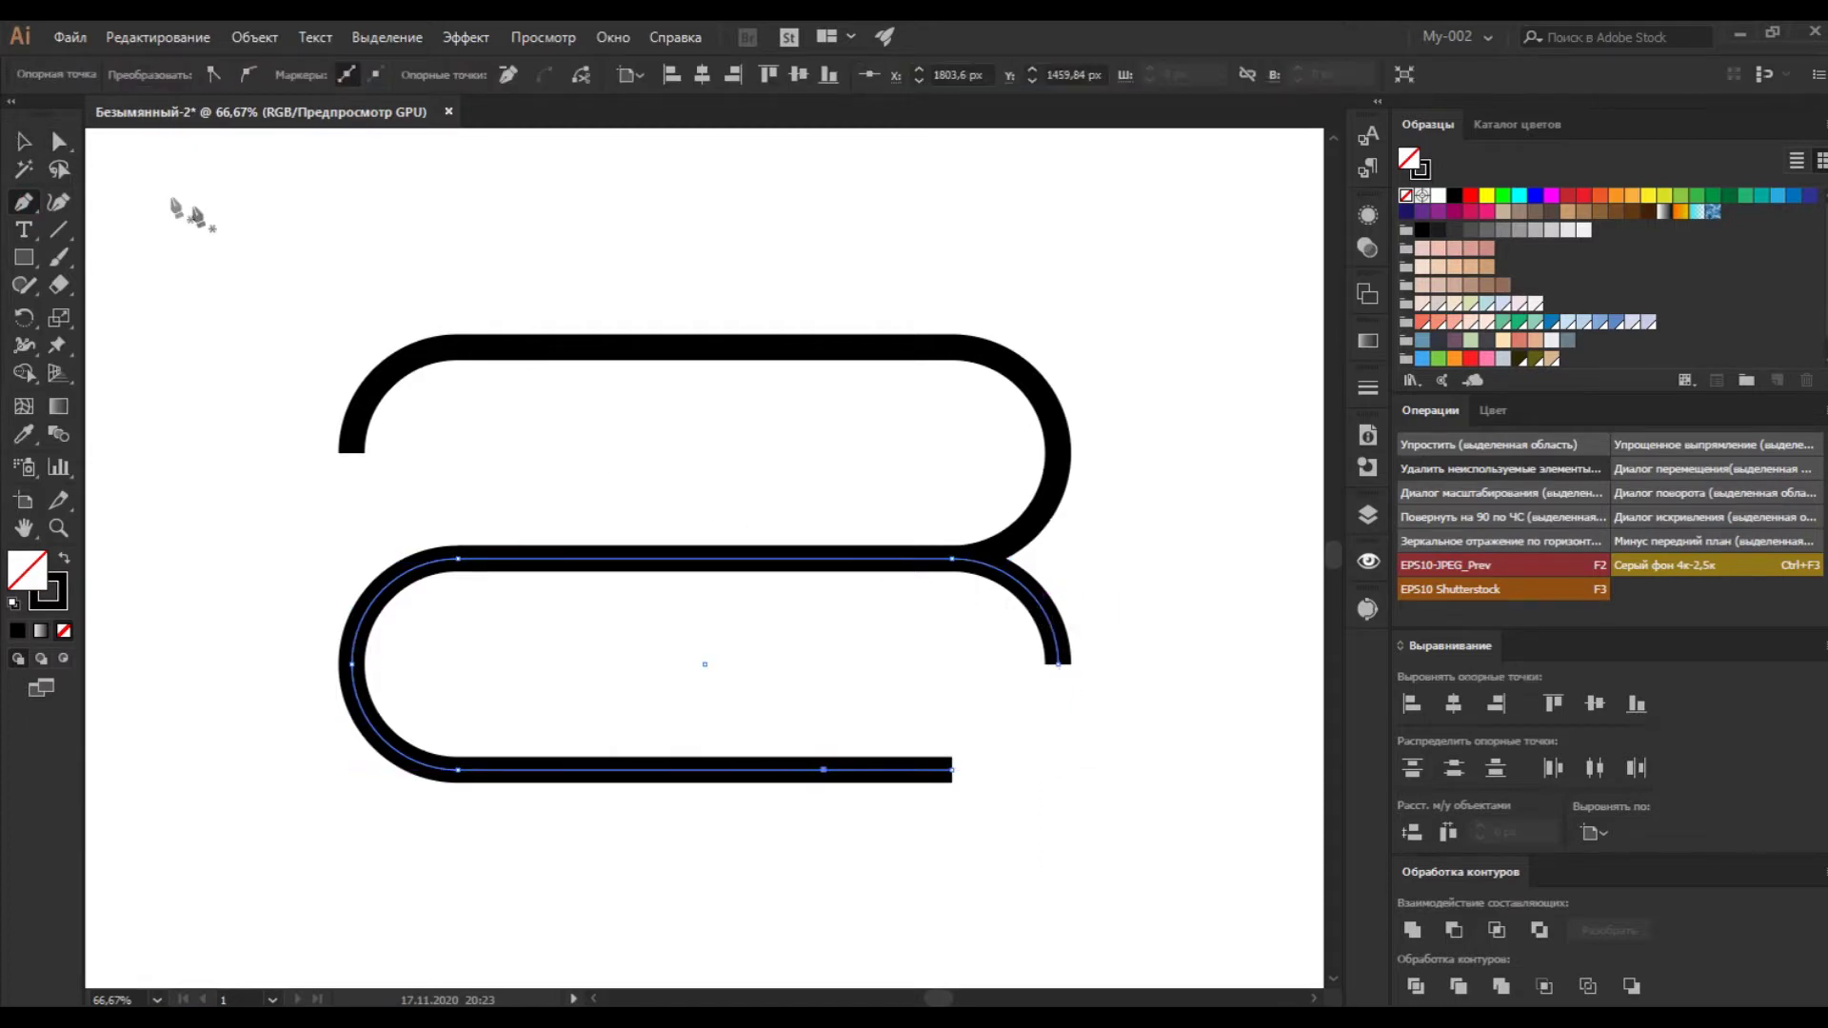
left_click(522, 346)
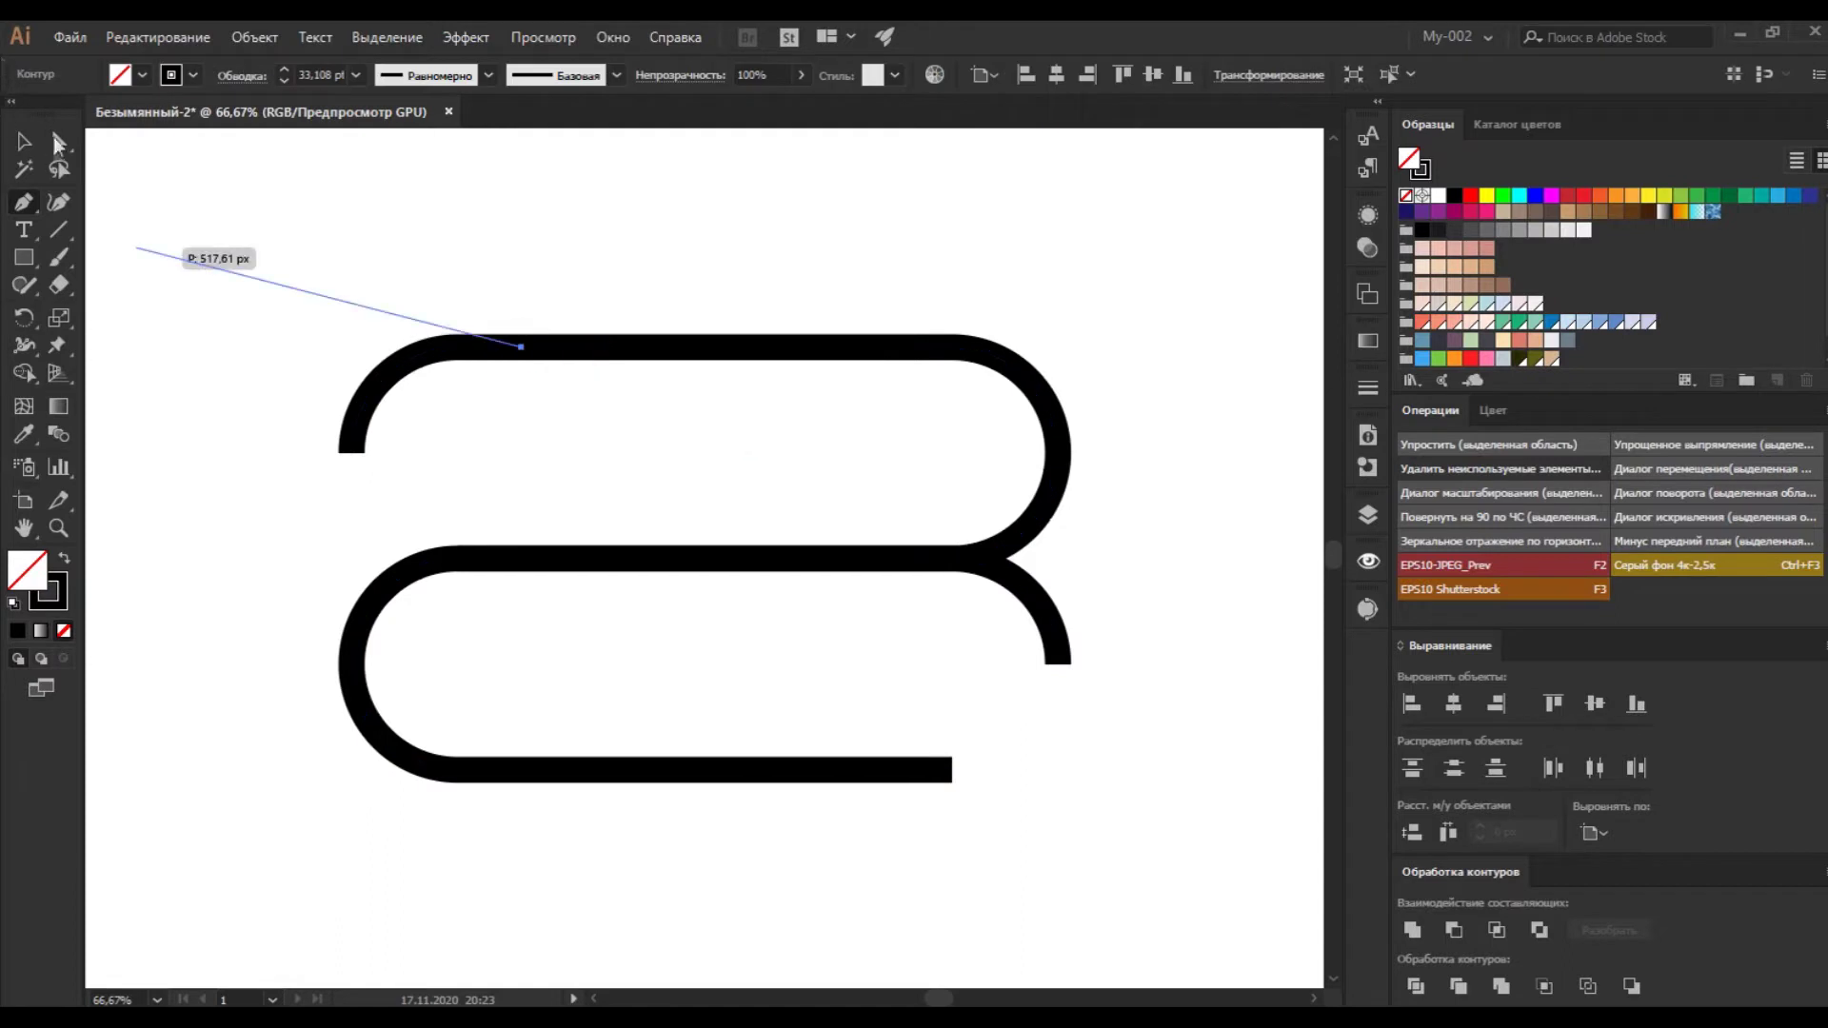
key("ctrl+z")
key("ctrl+z")
key("ctrl+z")
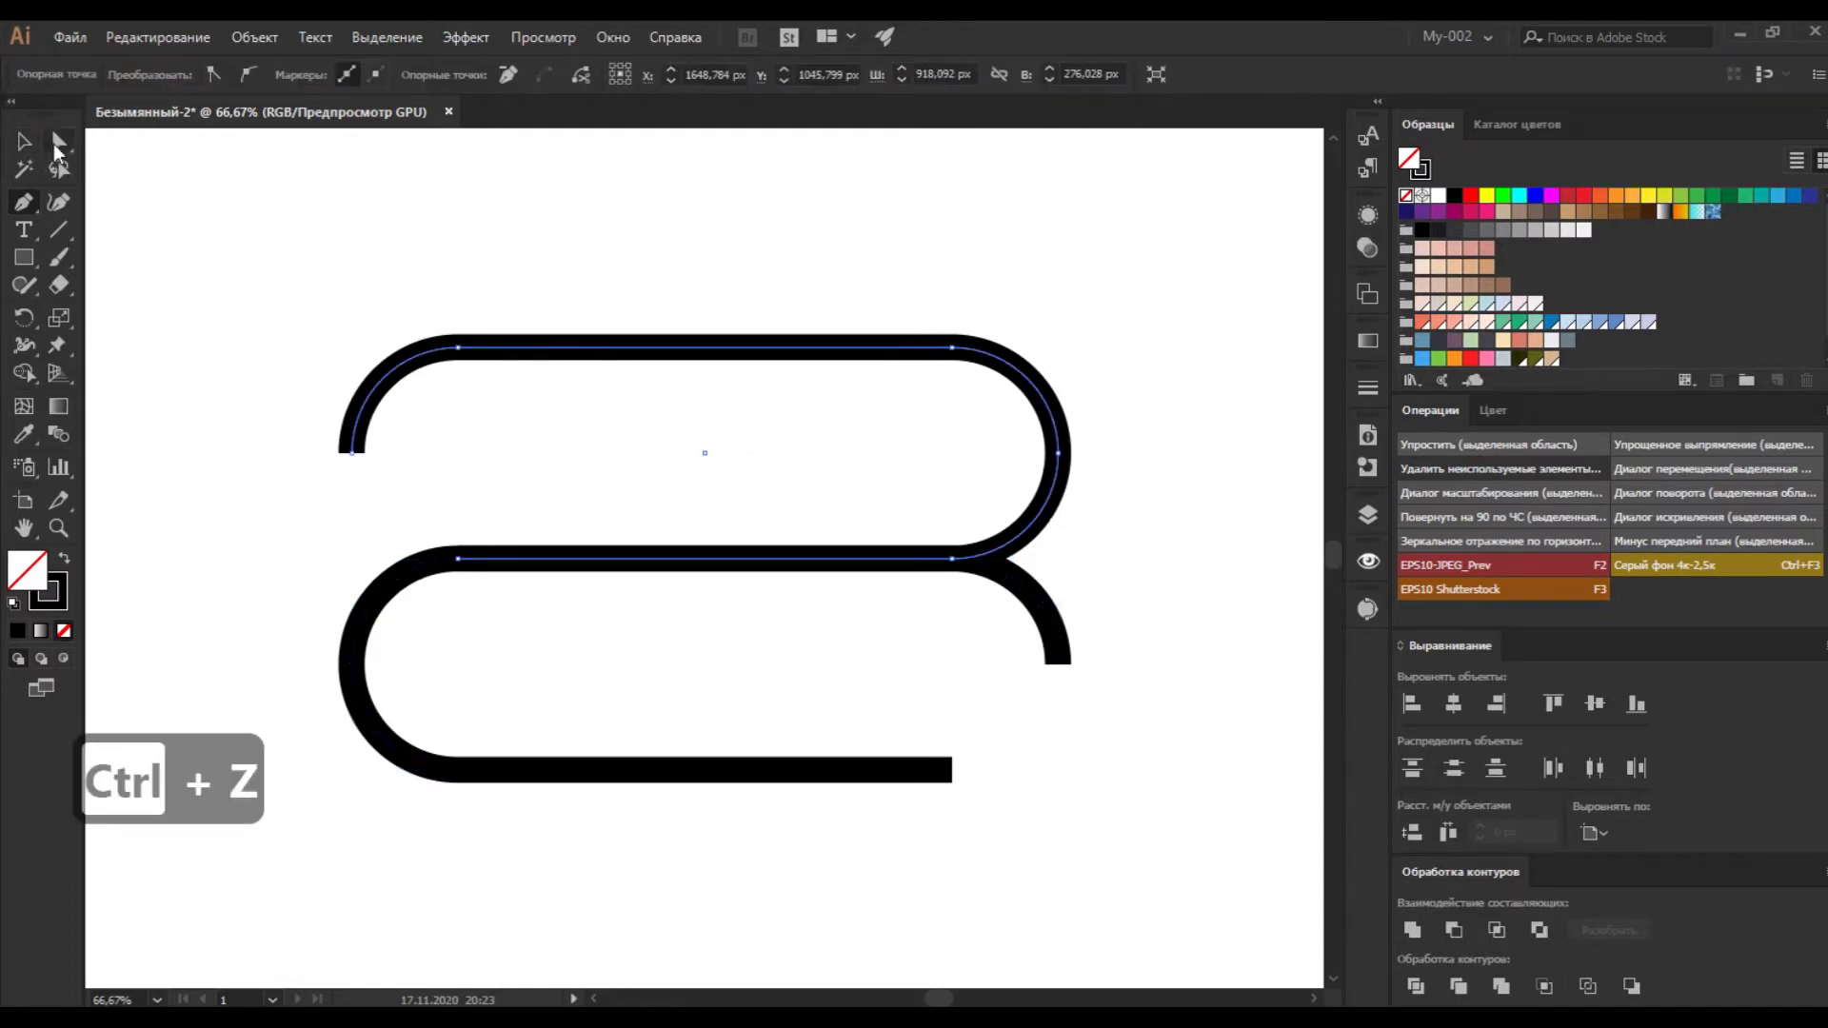
Delete the leftover quarter arcs at the upper path's left end and the lower path's right end, forming an S-shaped line.
left_click(353, 450)
key("Delete")
left_click(1065, 611)
left_click(951, 559)
key("Delete")
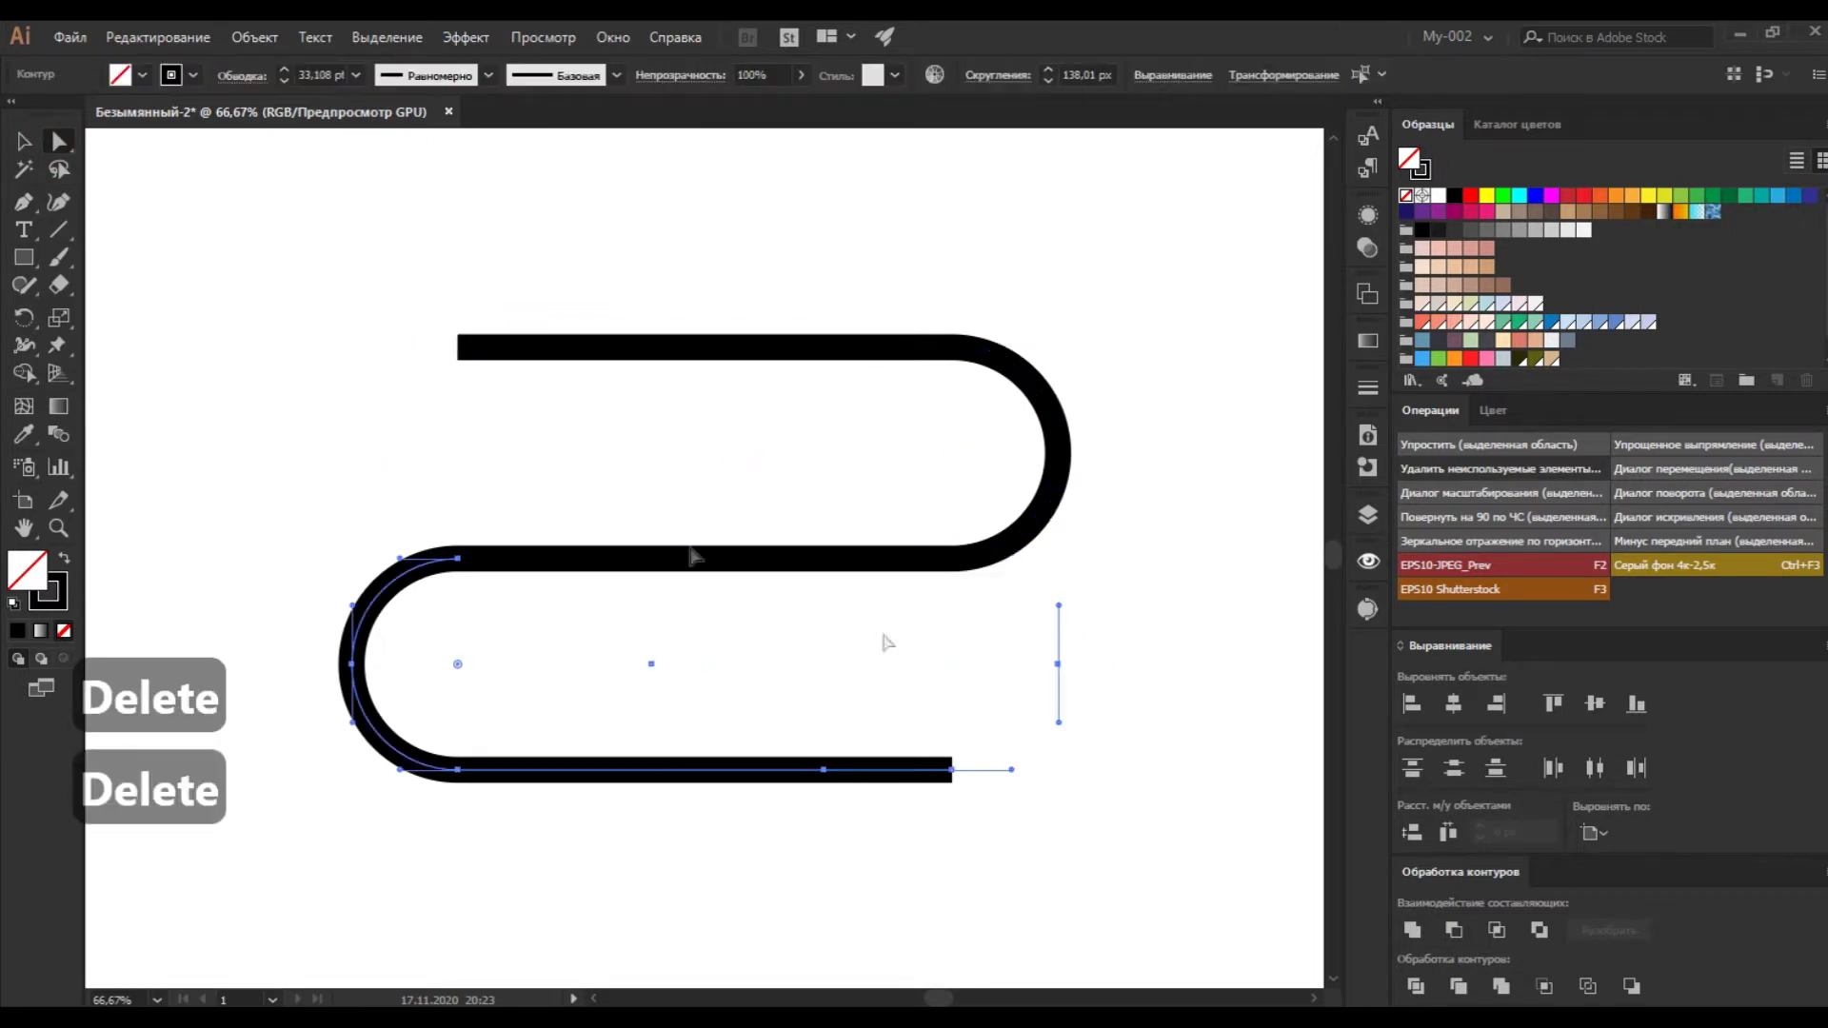
Set the stroke weight of both S-shaped paths to 200 pt.
left_click(25, 143)
left_click(187, 237)
left_click_drag(357, 271, 946, 657)
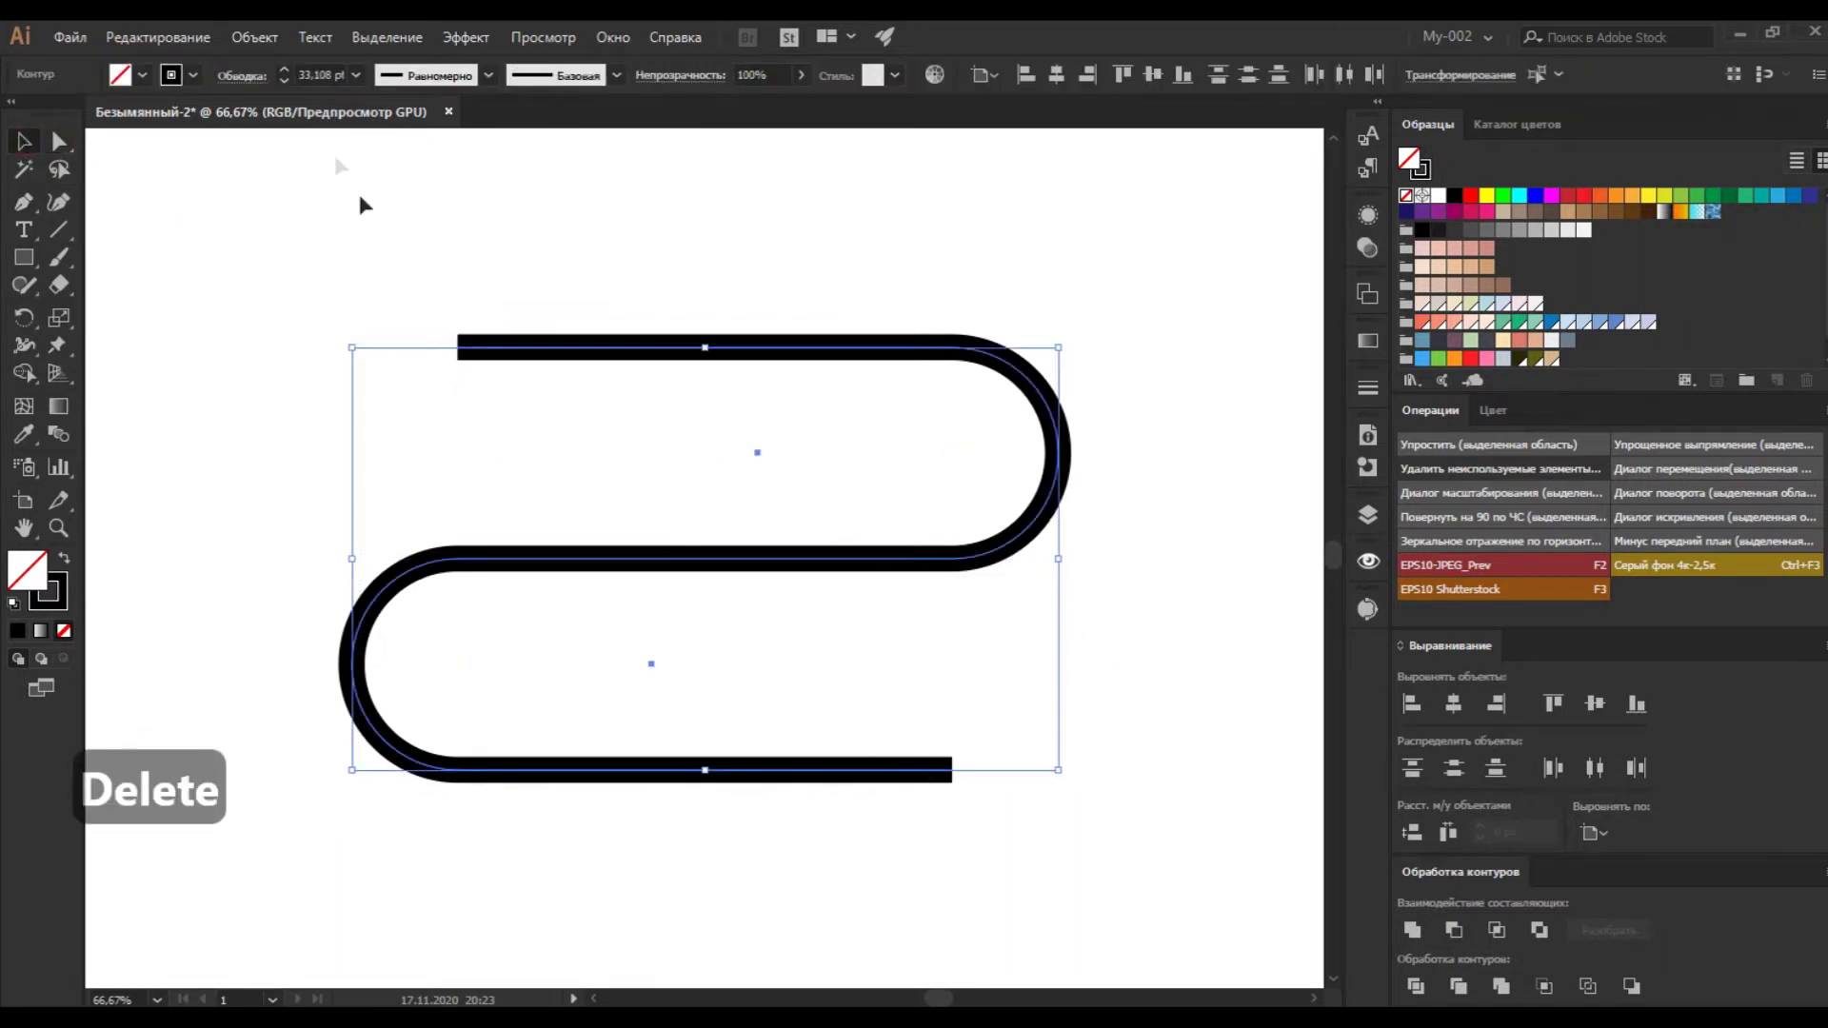
left_click(322, 74)
key("ctrl+a")
type("200")
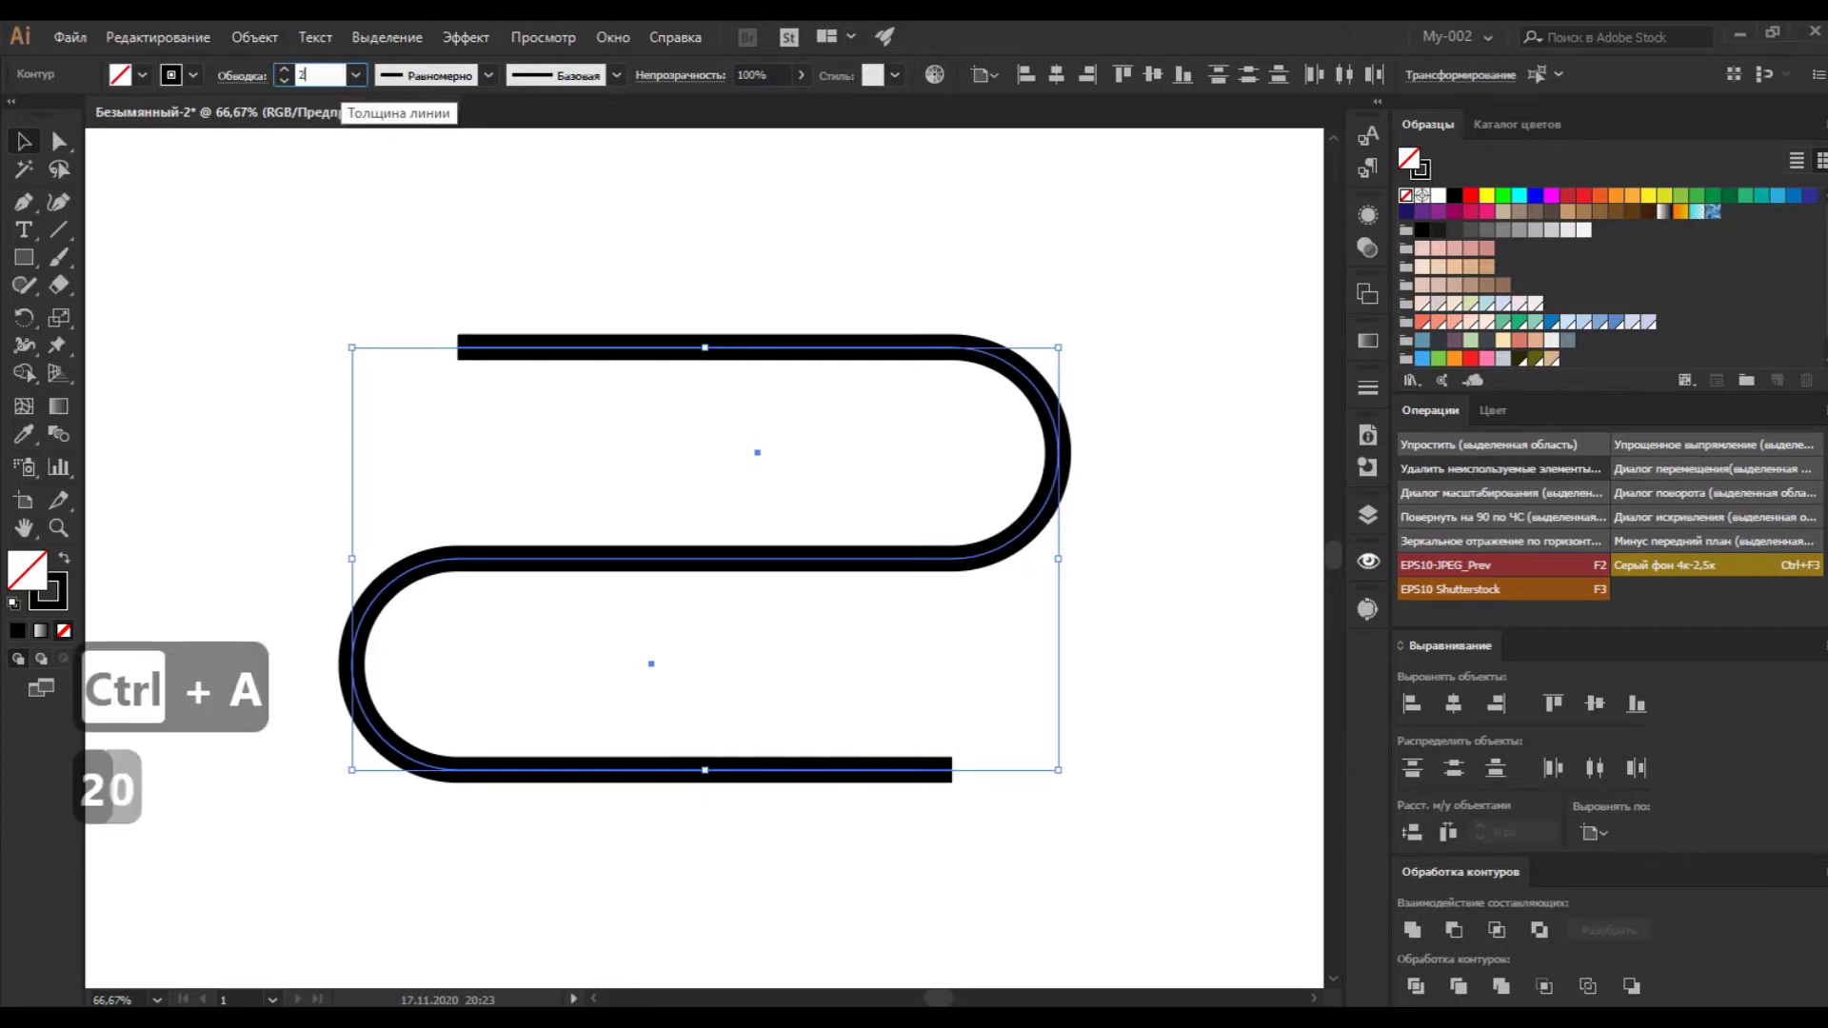
key("Return")
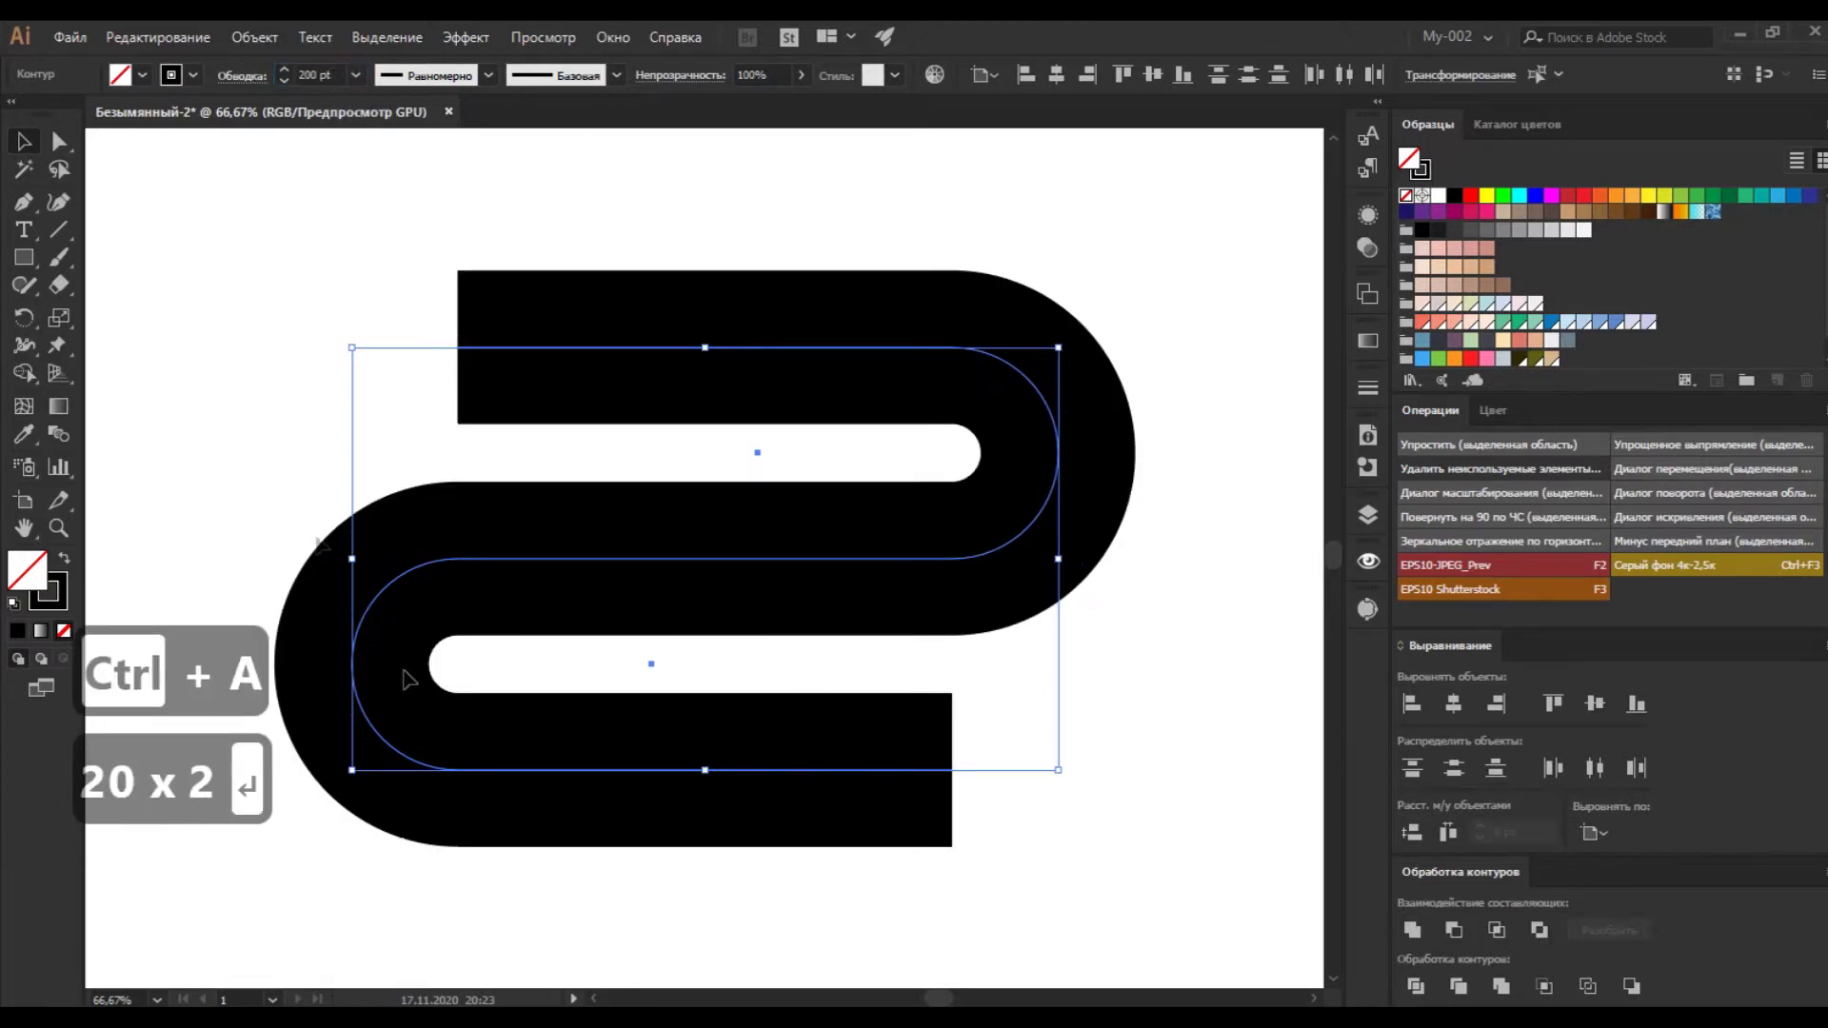
Expand the thick strokes of both paths into filled shapes and unite them into one S-shaped band.
left_click(249, 37)
left_click(286, 276)
left_click(879, 651)
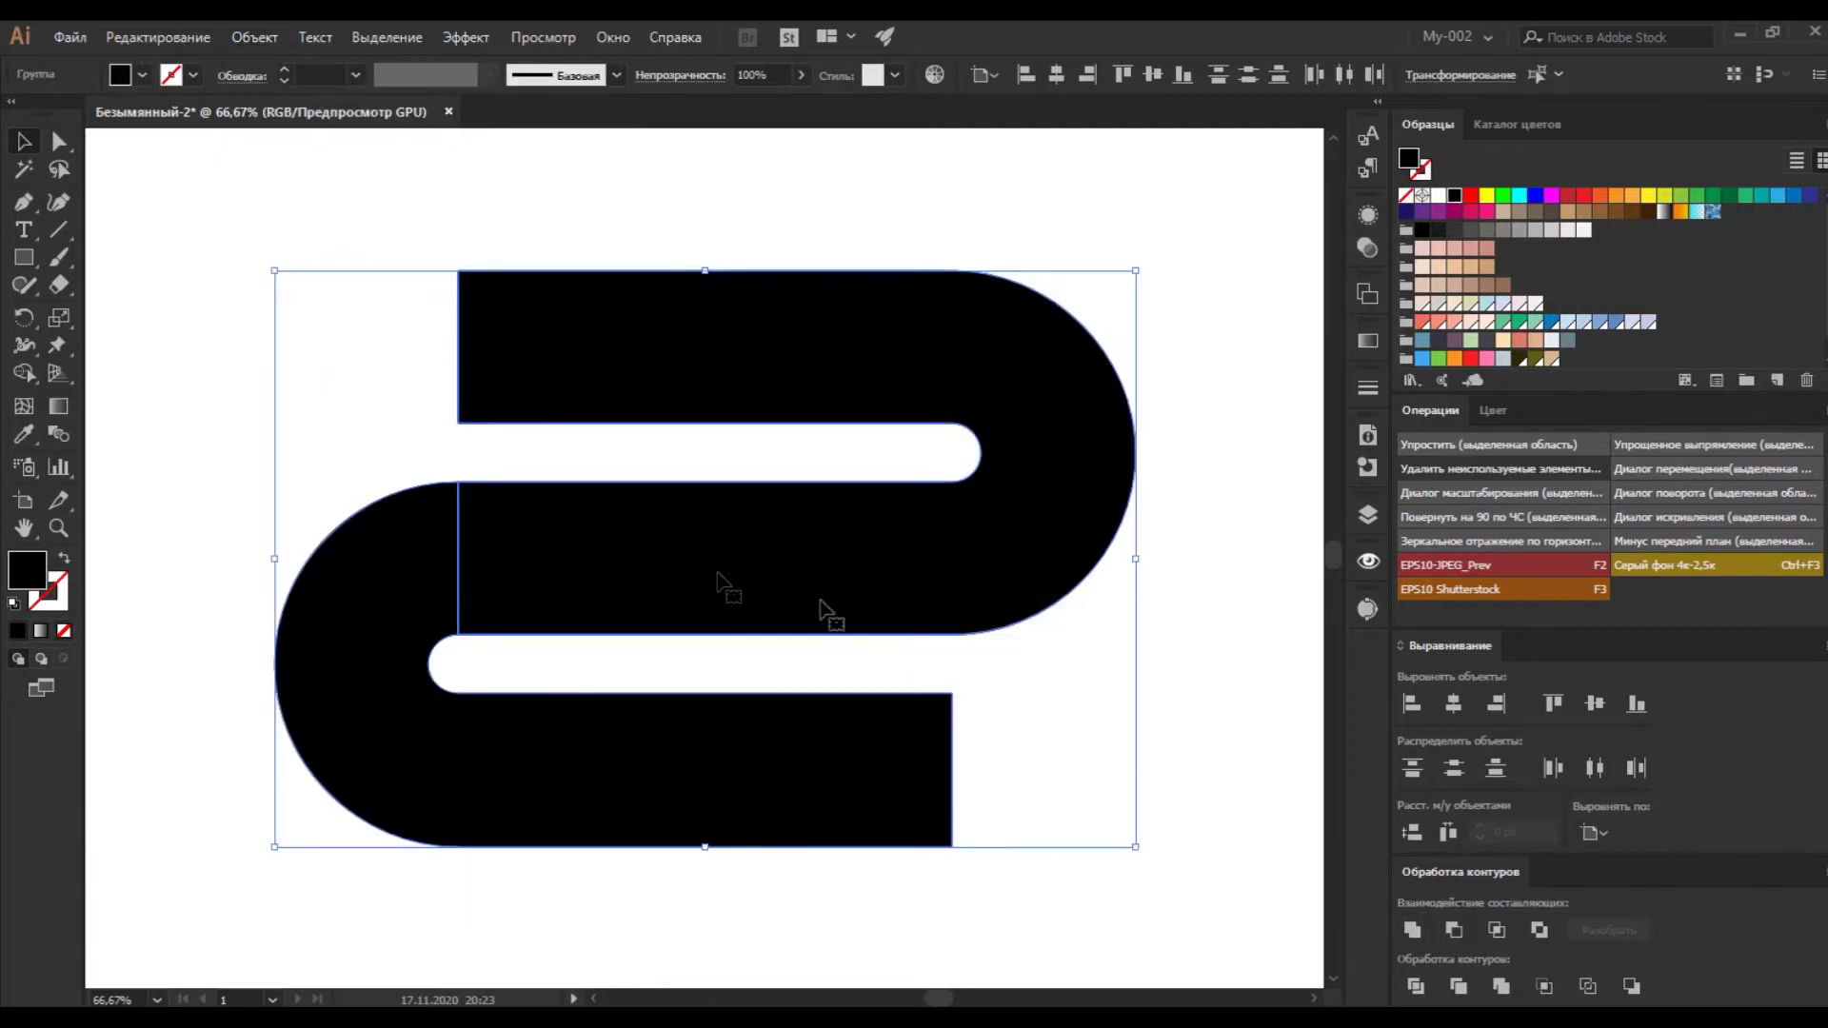
left_click(1412, 930)
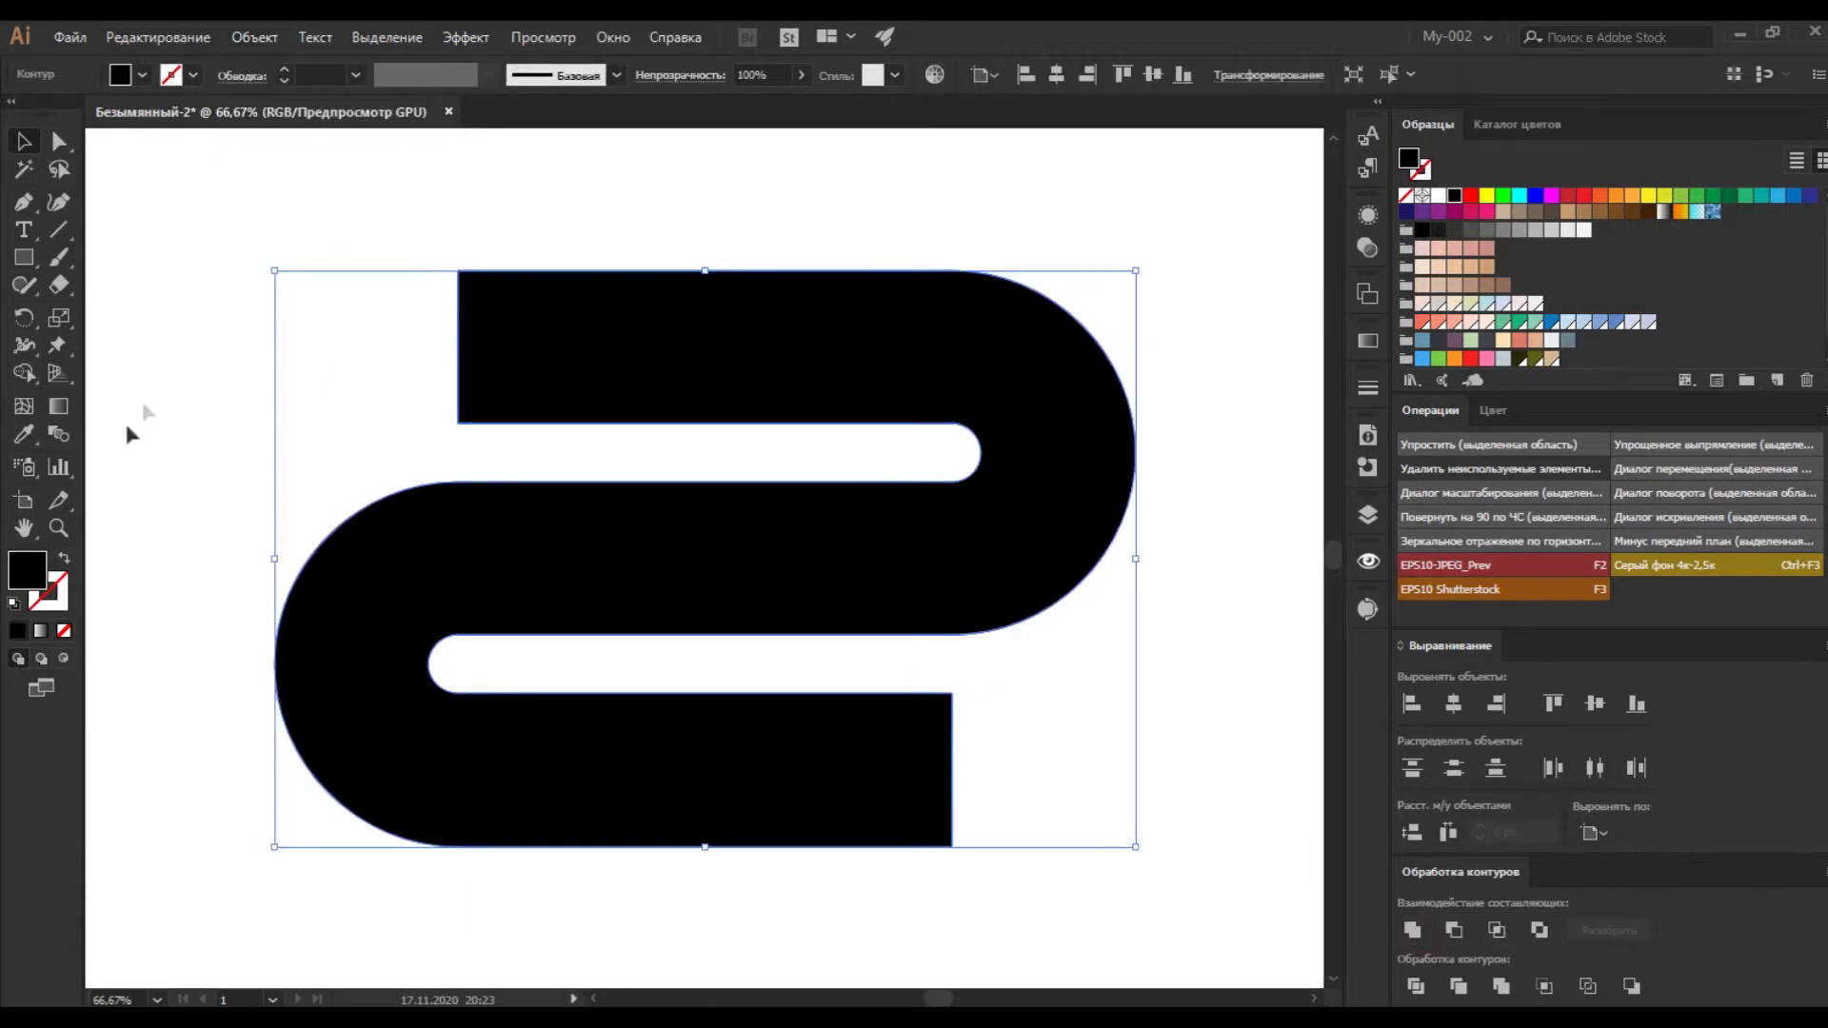
Swap the band's fill and stroke to give it a black outline, and fill it with light beige.
left_click(62, 563)
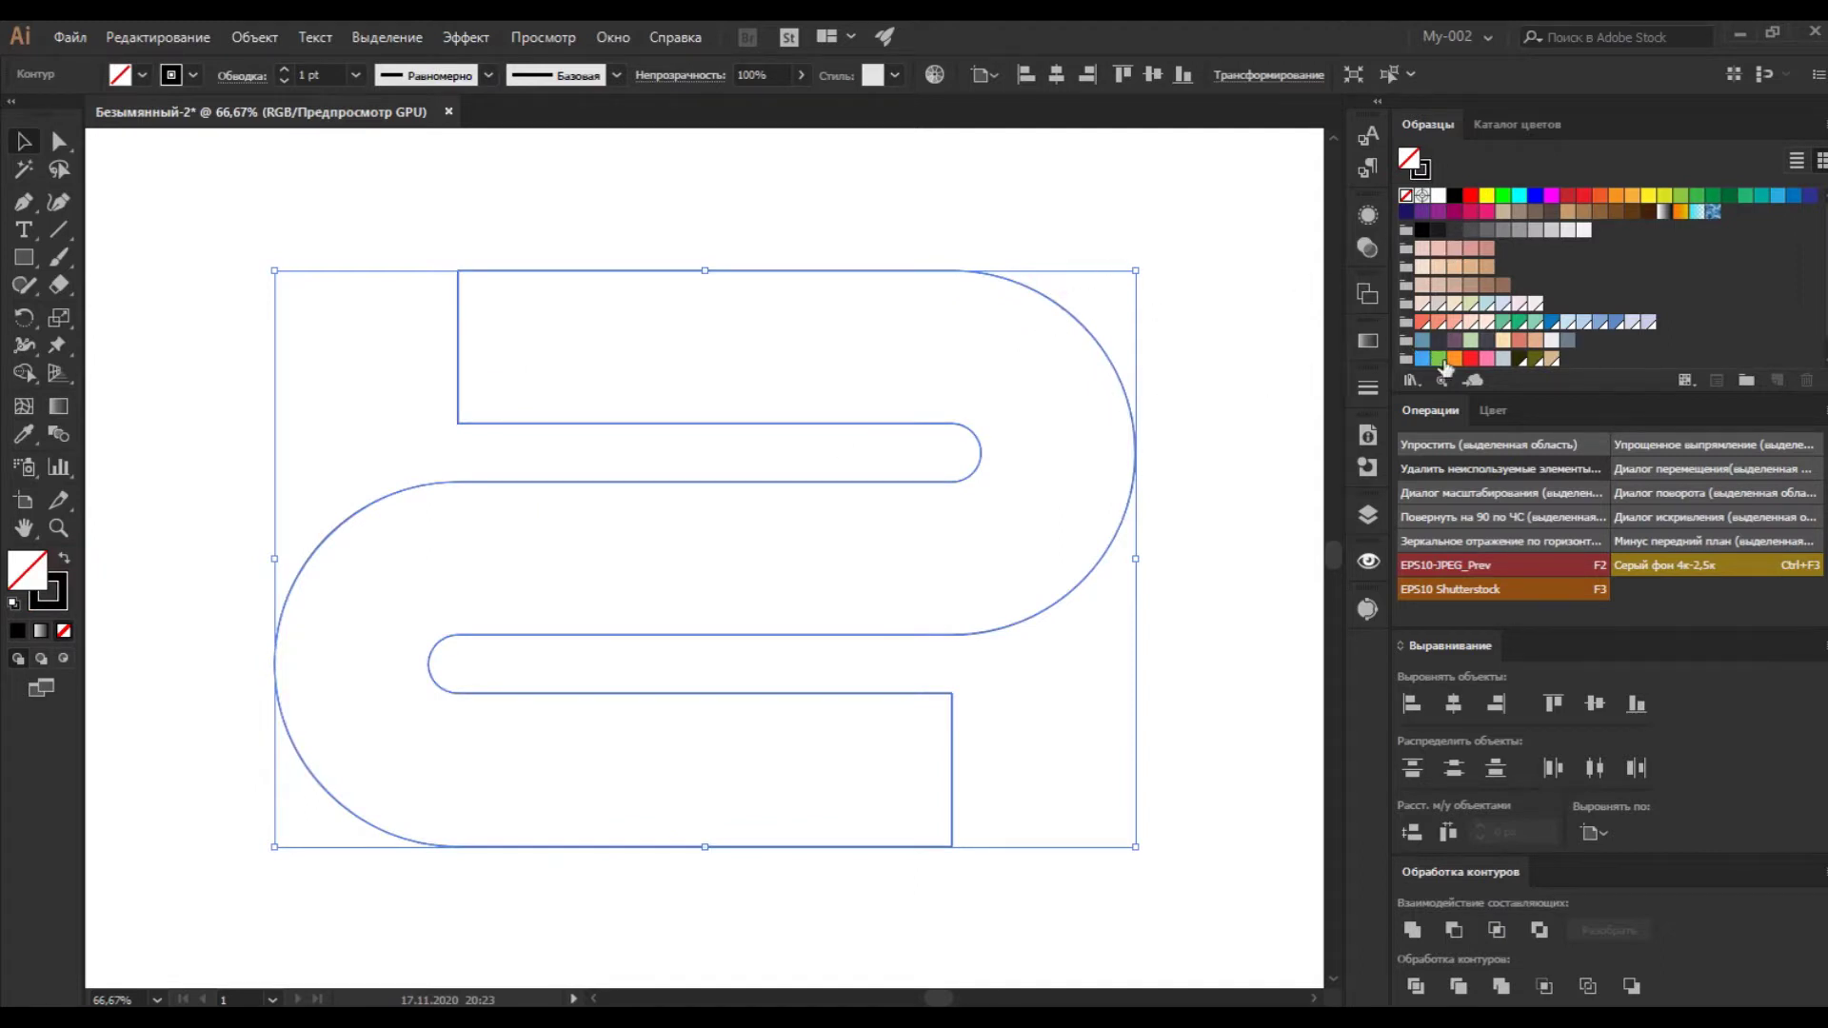
left_click(1501, 343)
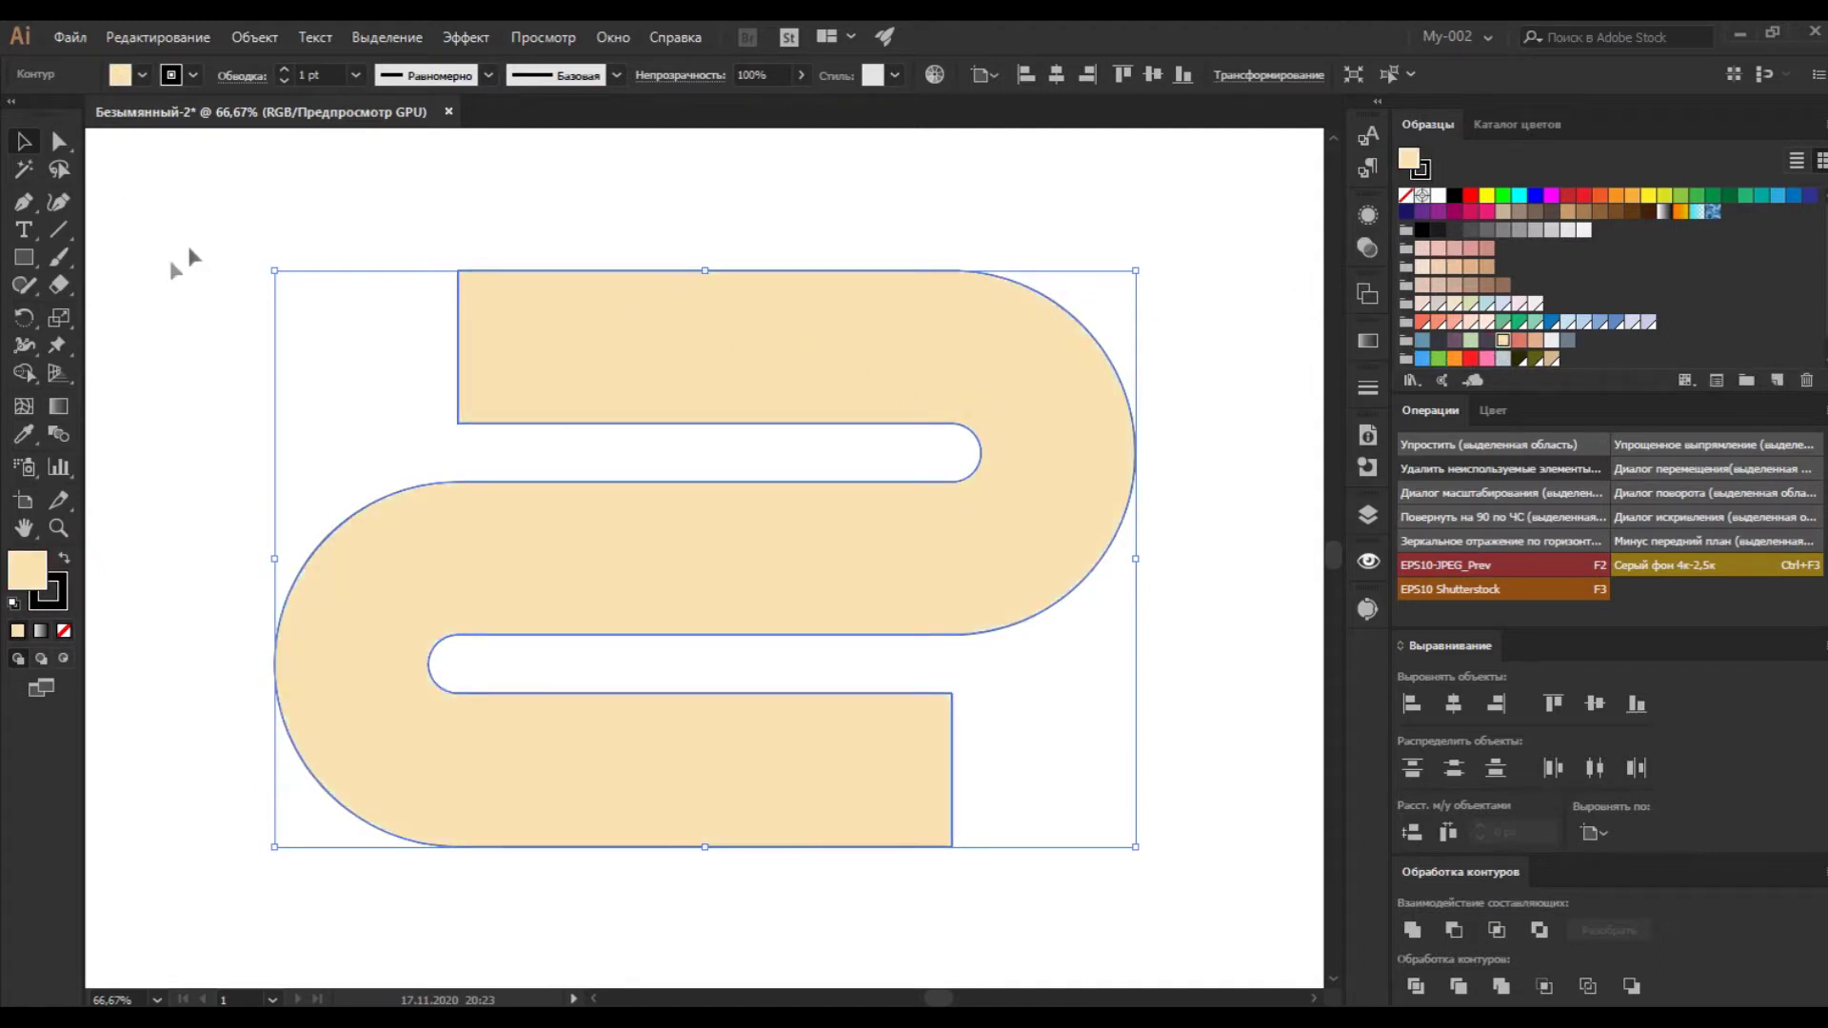
key("ctrl+shift+a")
Draw a rectangle about 91 × 81 px beside the band's upper-left end, with two narrow vertical bars crossing it.
left_click(24, 257)
left_click_drag(237, 312, 310, 376)
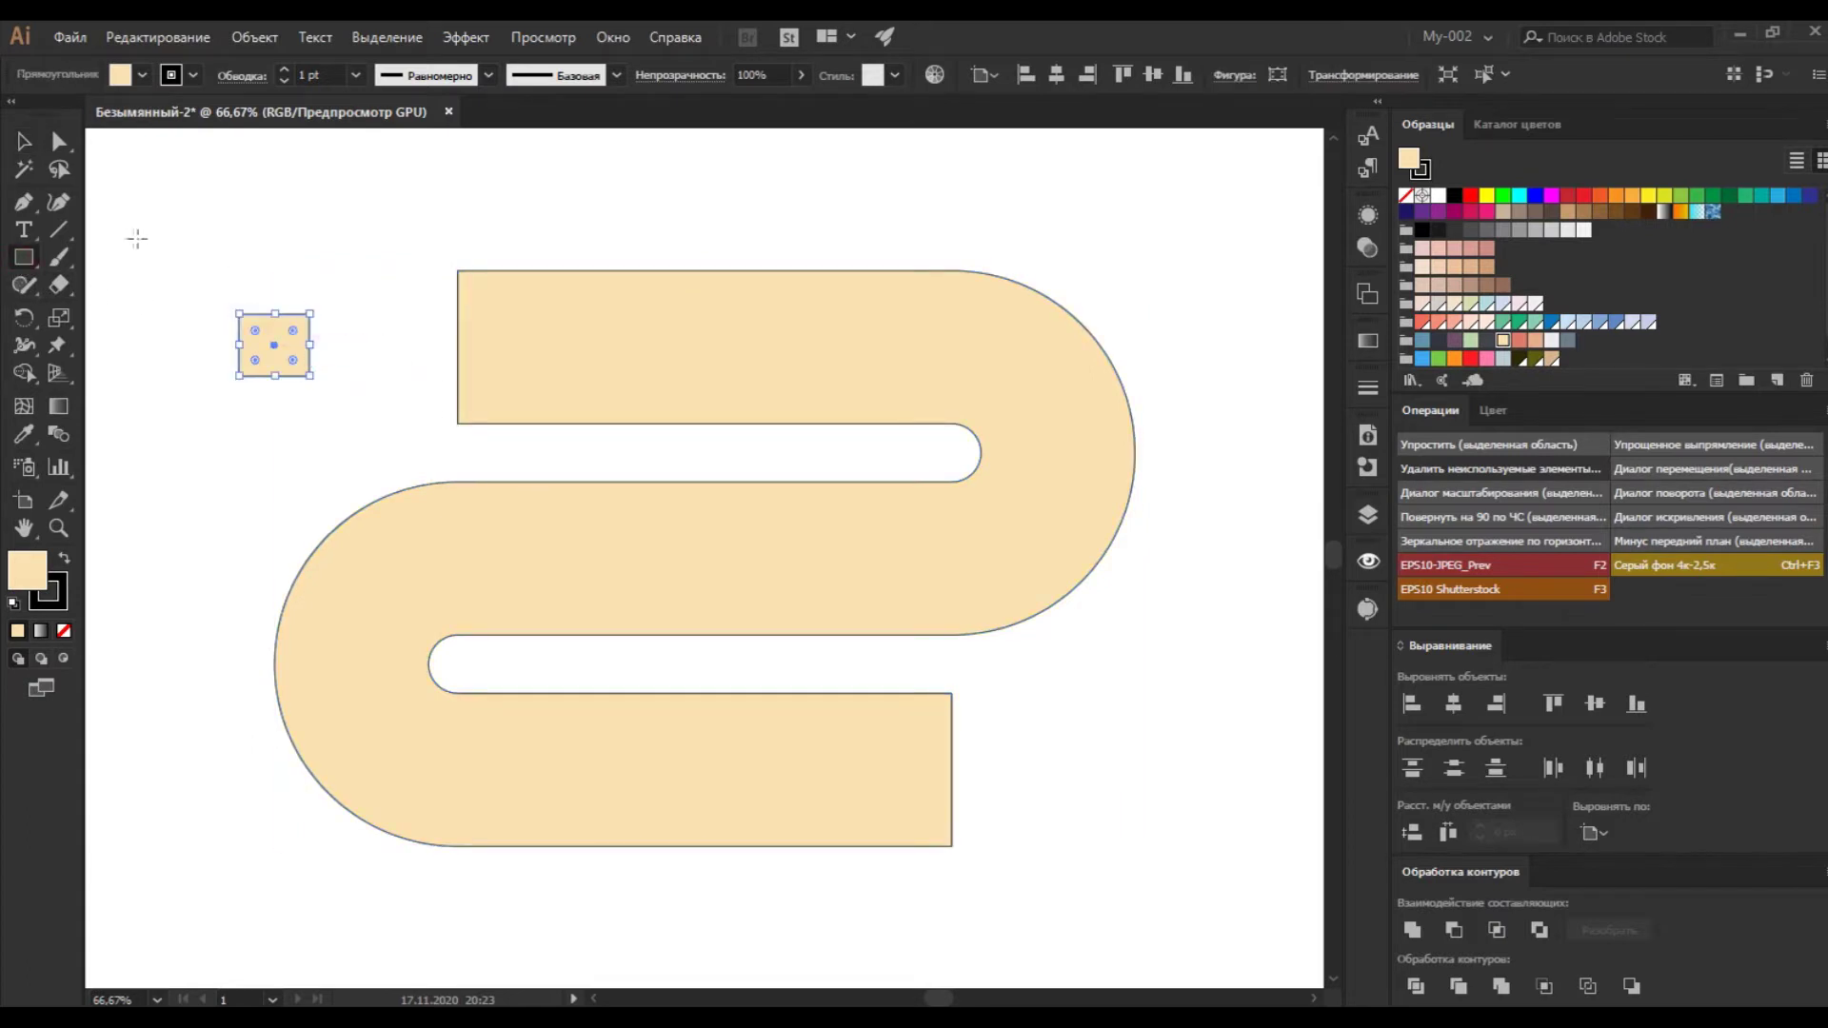
left_click_drag(253, 299, 263, 390)
left_click(21, 143)
left_click(272, 309)
left_click_drag(262, 313, 328, 405)
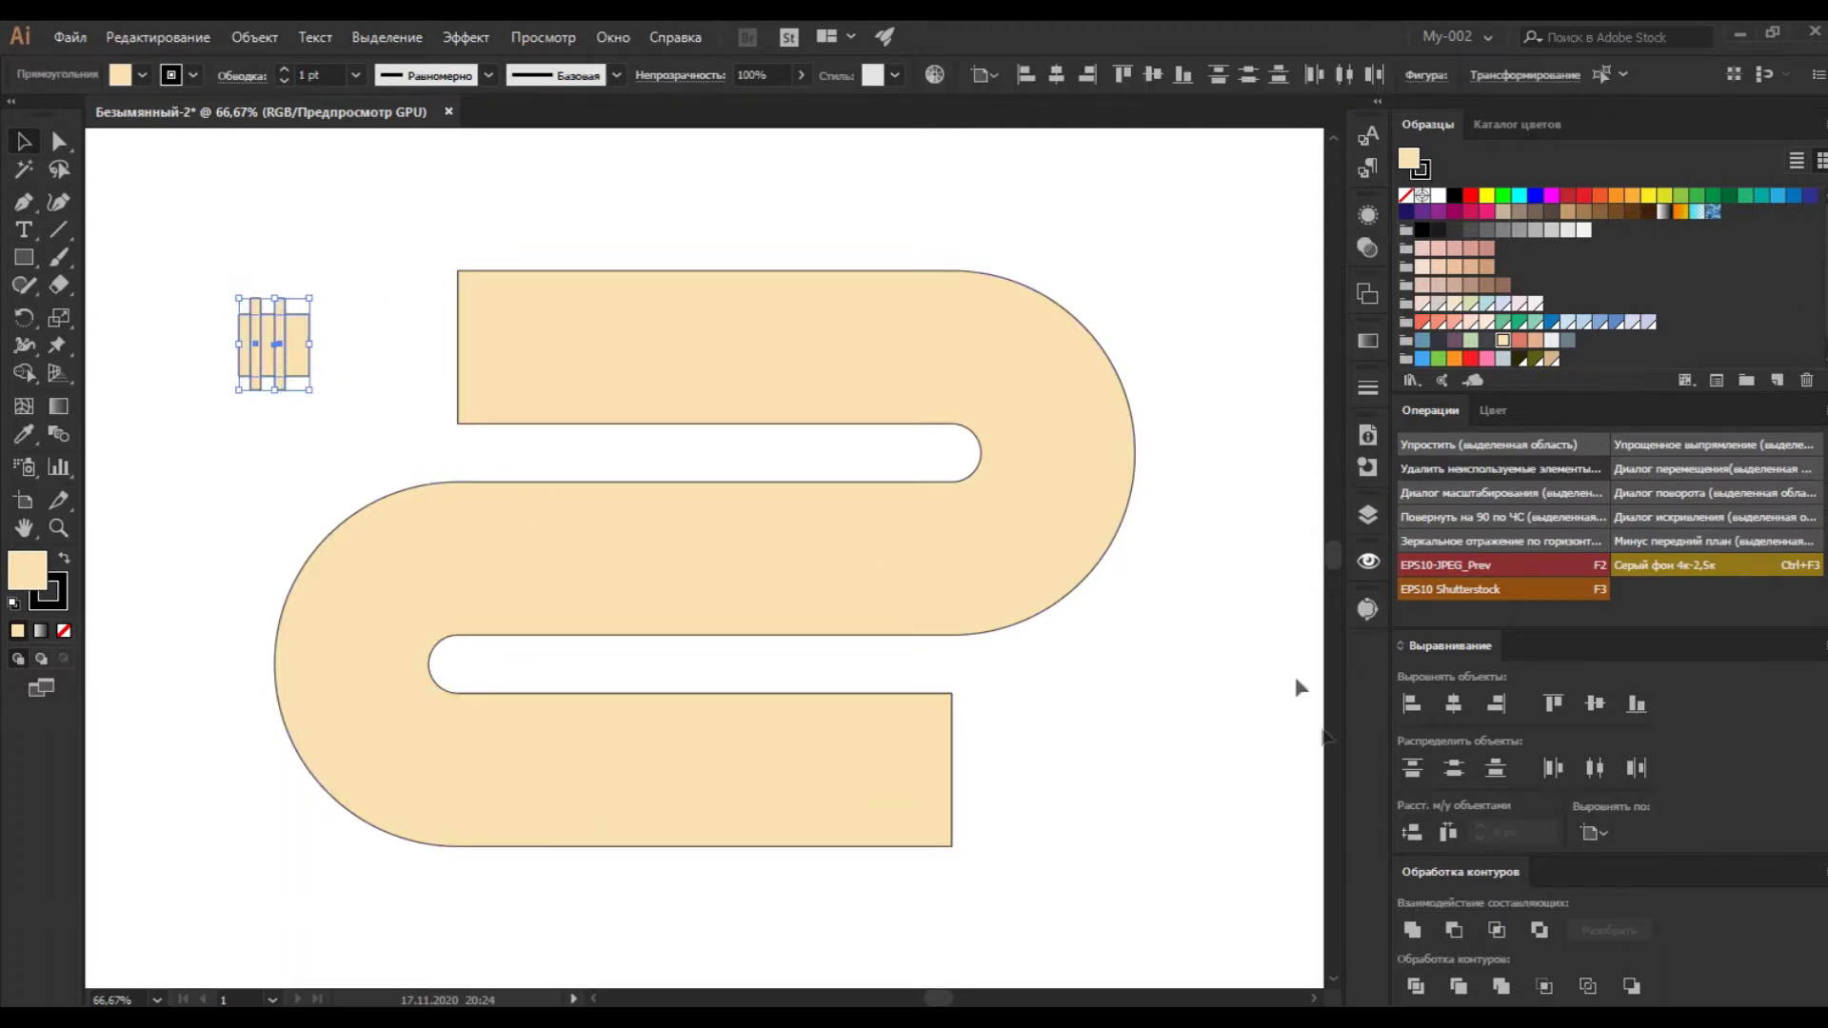
Group the two narrow bars and centre them on the small rectangle, aligning the objects to the selection.
left_click(419, 386)
left_click(1019, 606, "shift")
left_click(1593, 703)
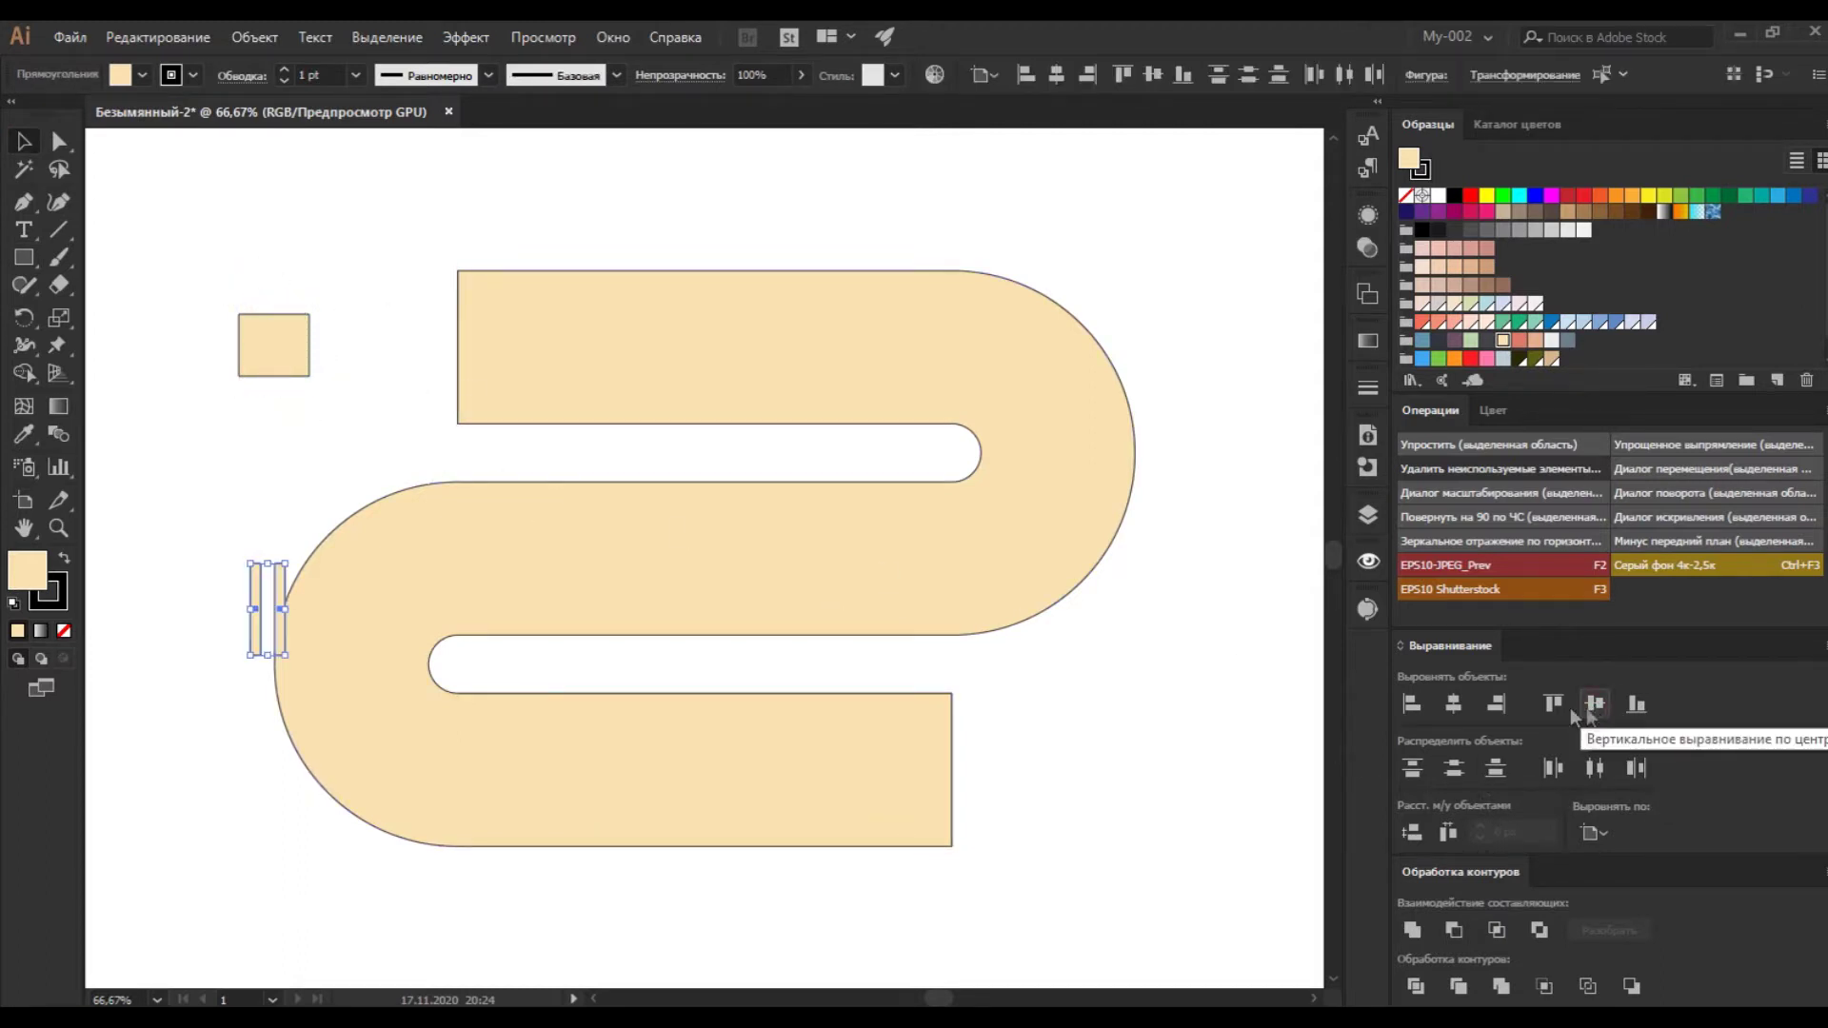
key("ctrl+g")
left_click(314, 586, "shift")
left_click_drag(272, 583, 279, 324)
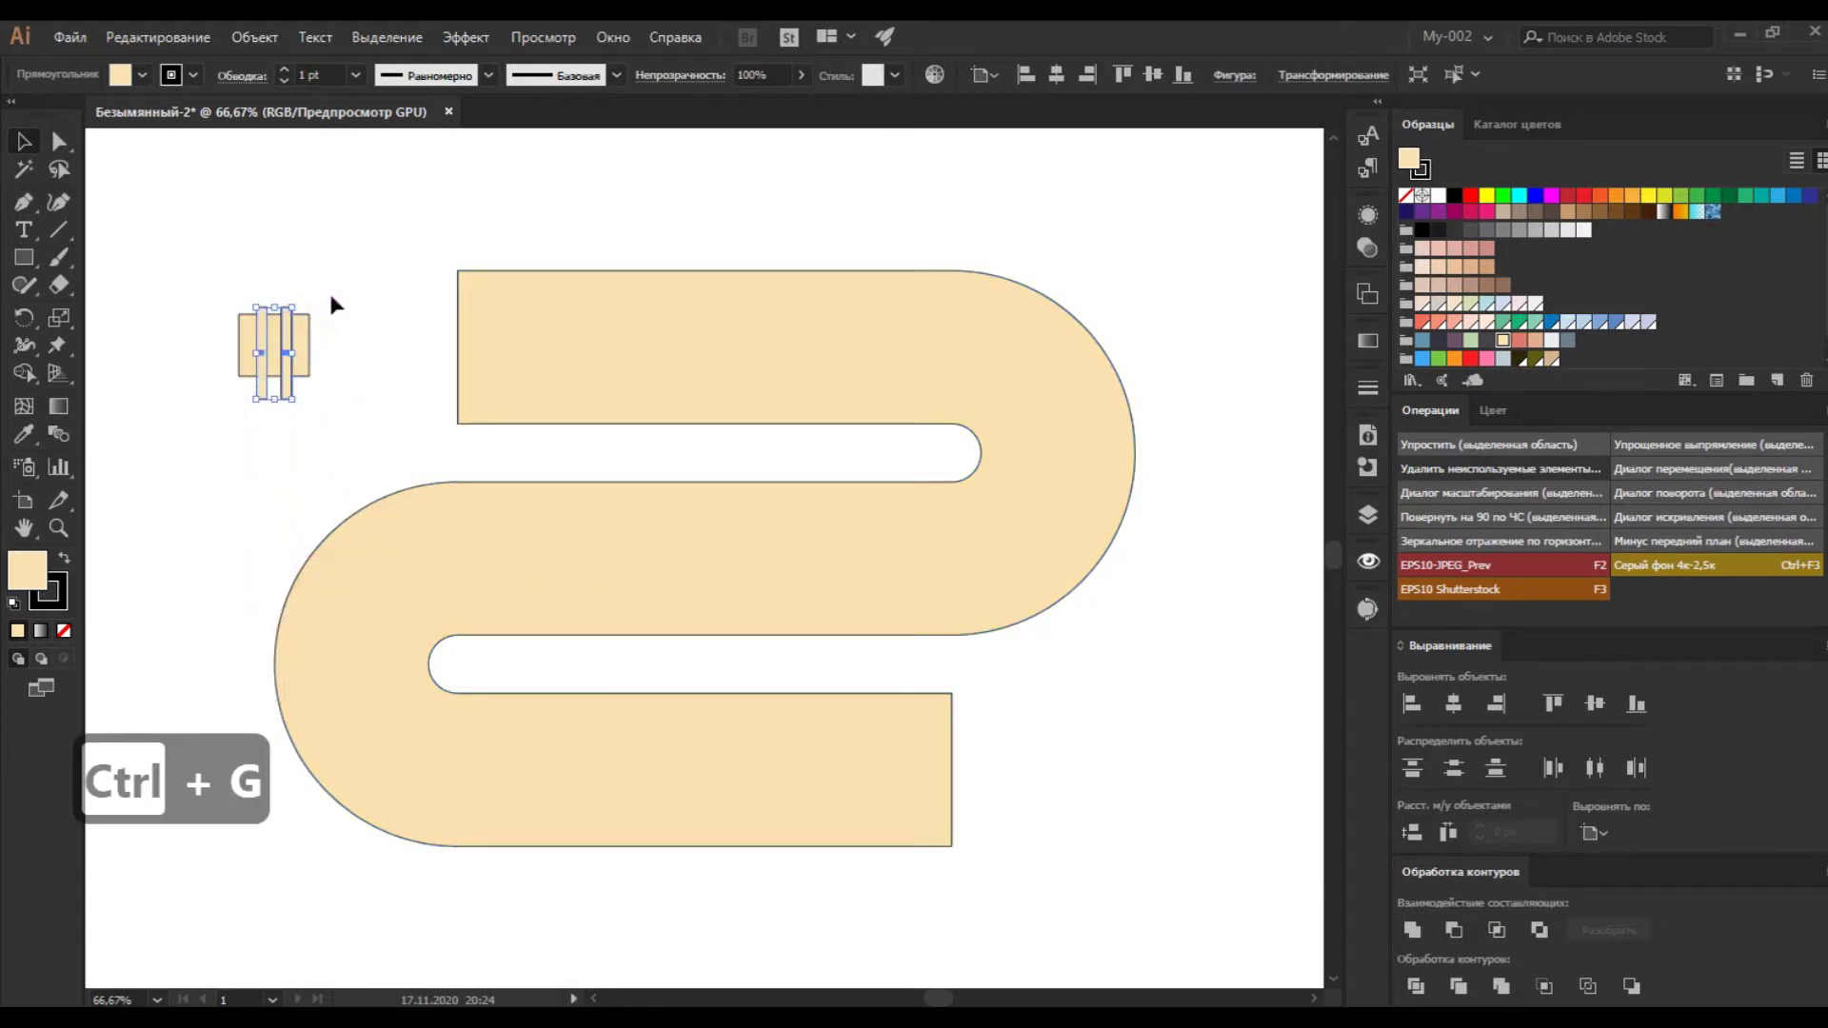
left_click(300, 328, "shift")
left_click(1603, 830)
left_click(1620, 870)
left_click(1594, 703)
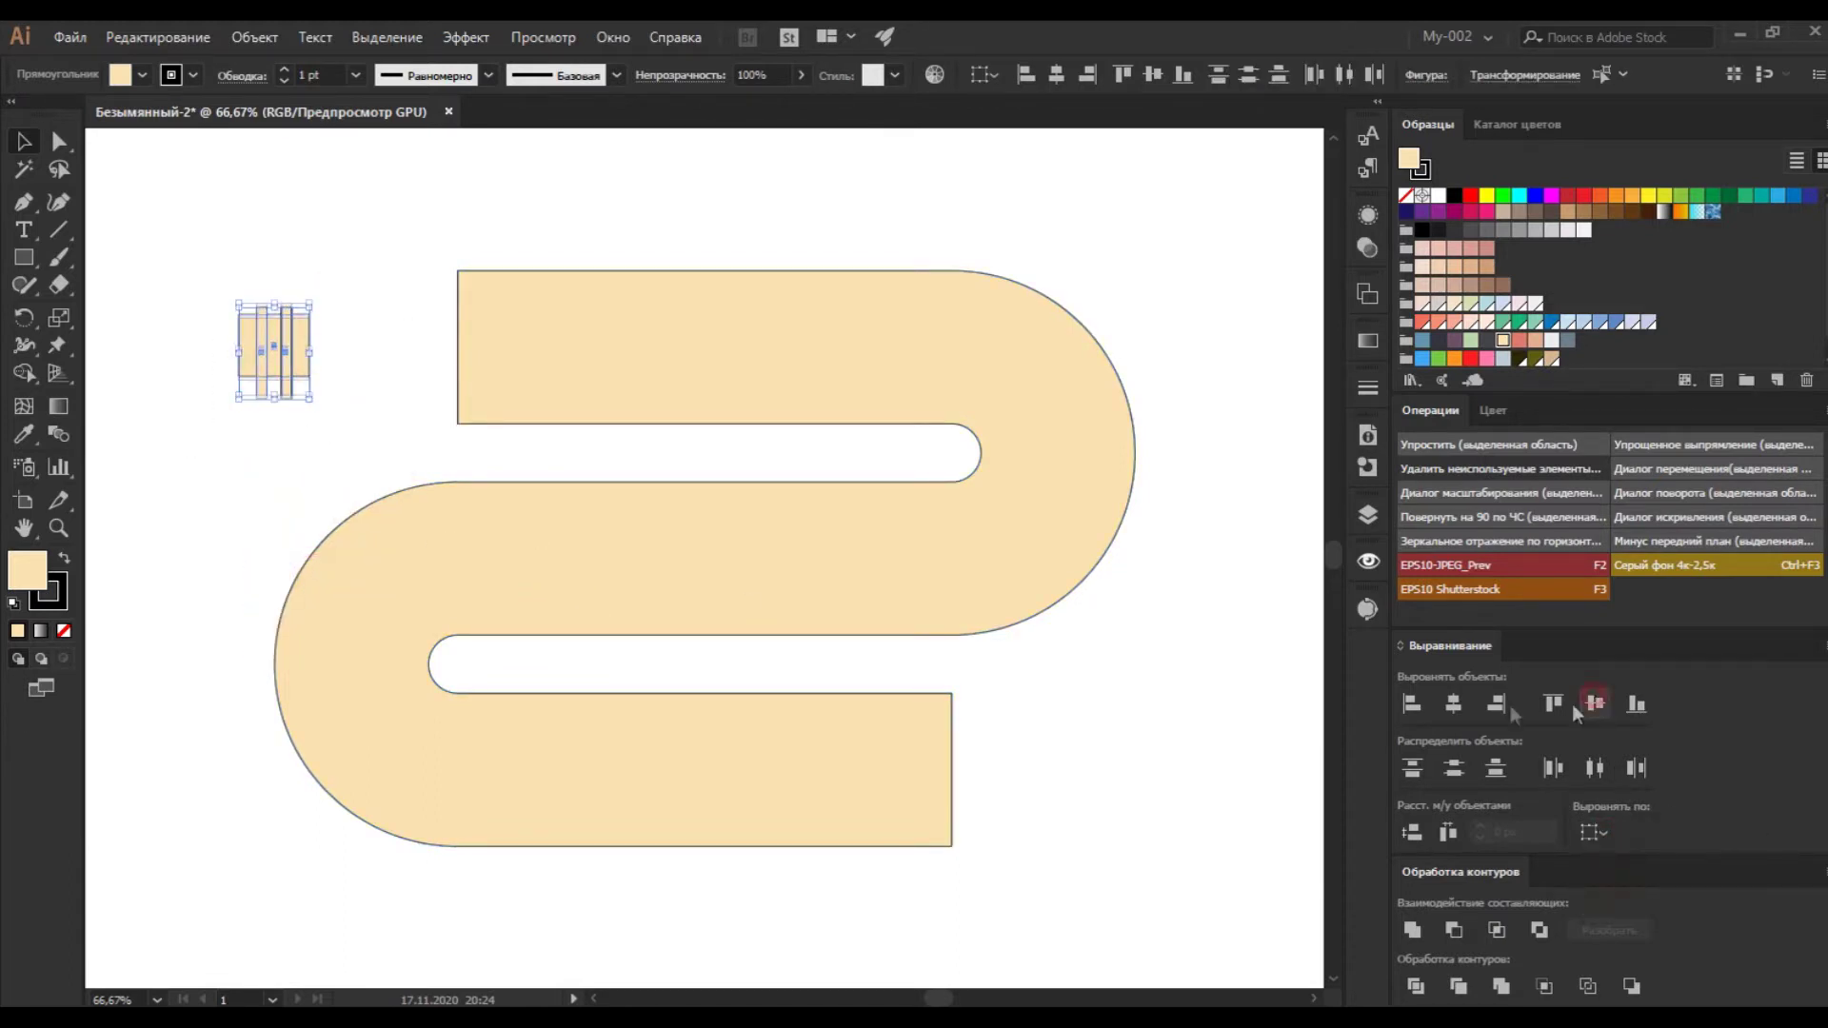
Bring the small rectangle to the front so that it covers the middle of the two bars.
left_click(321, 246)
left_click(309, 350)
key("ctrl+shift+bracketright")
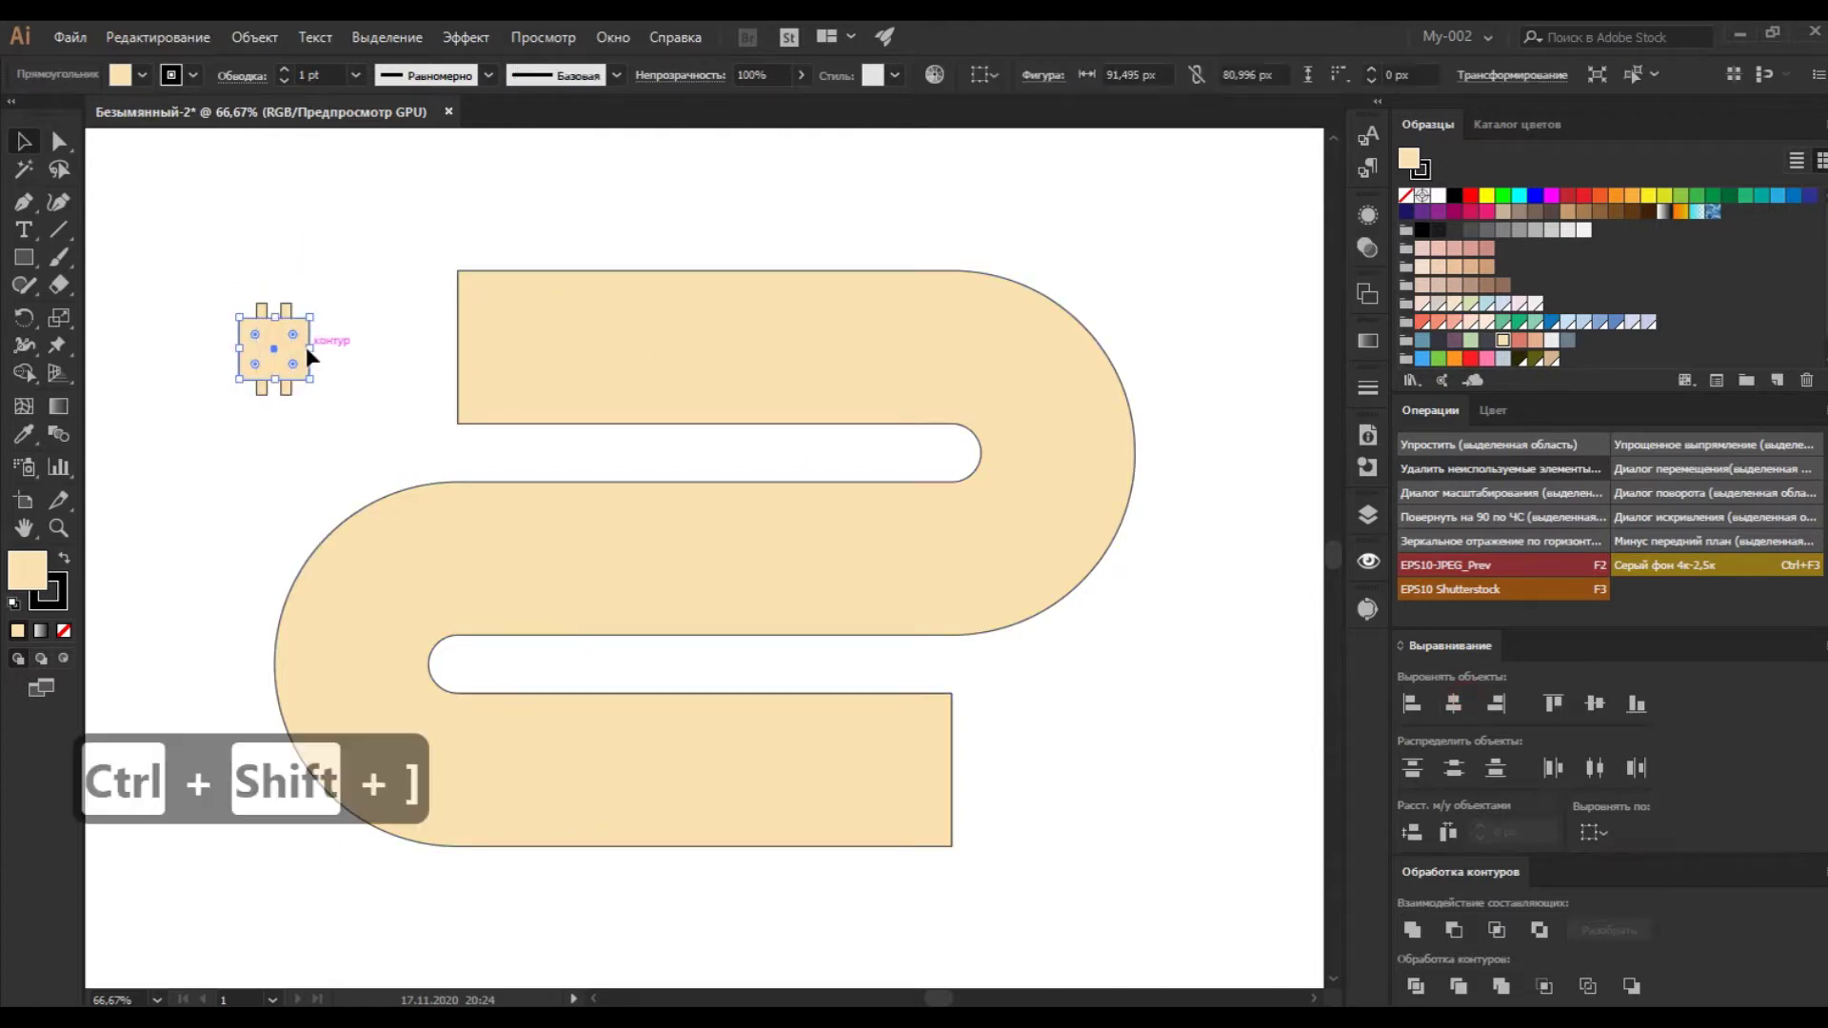
left_click(326, 237)
left_click(274, 343)
key("ctrl+equal")
key("ctrl+equal")
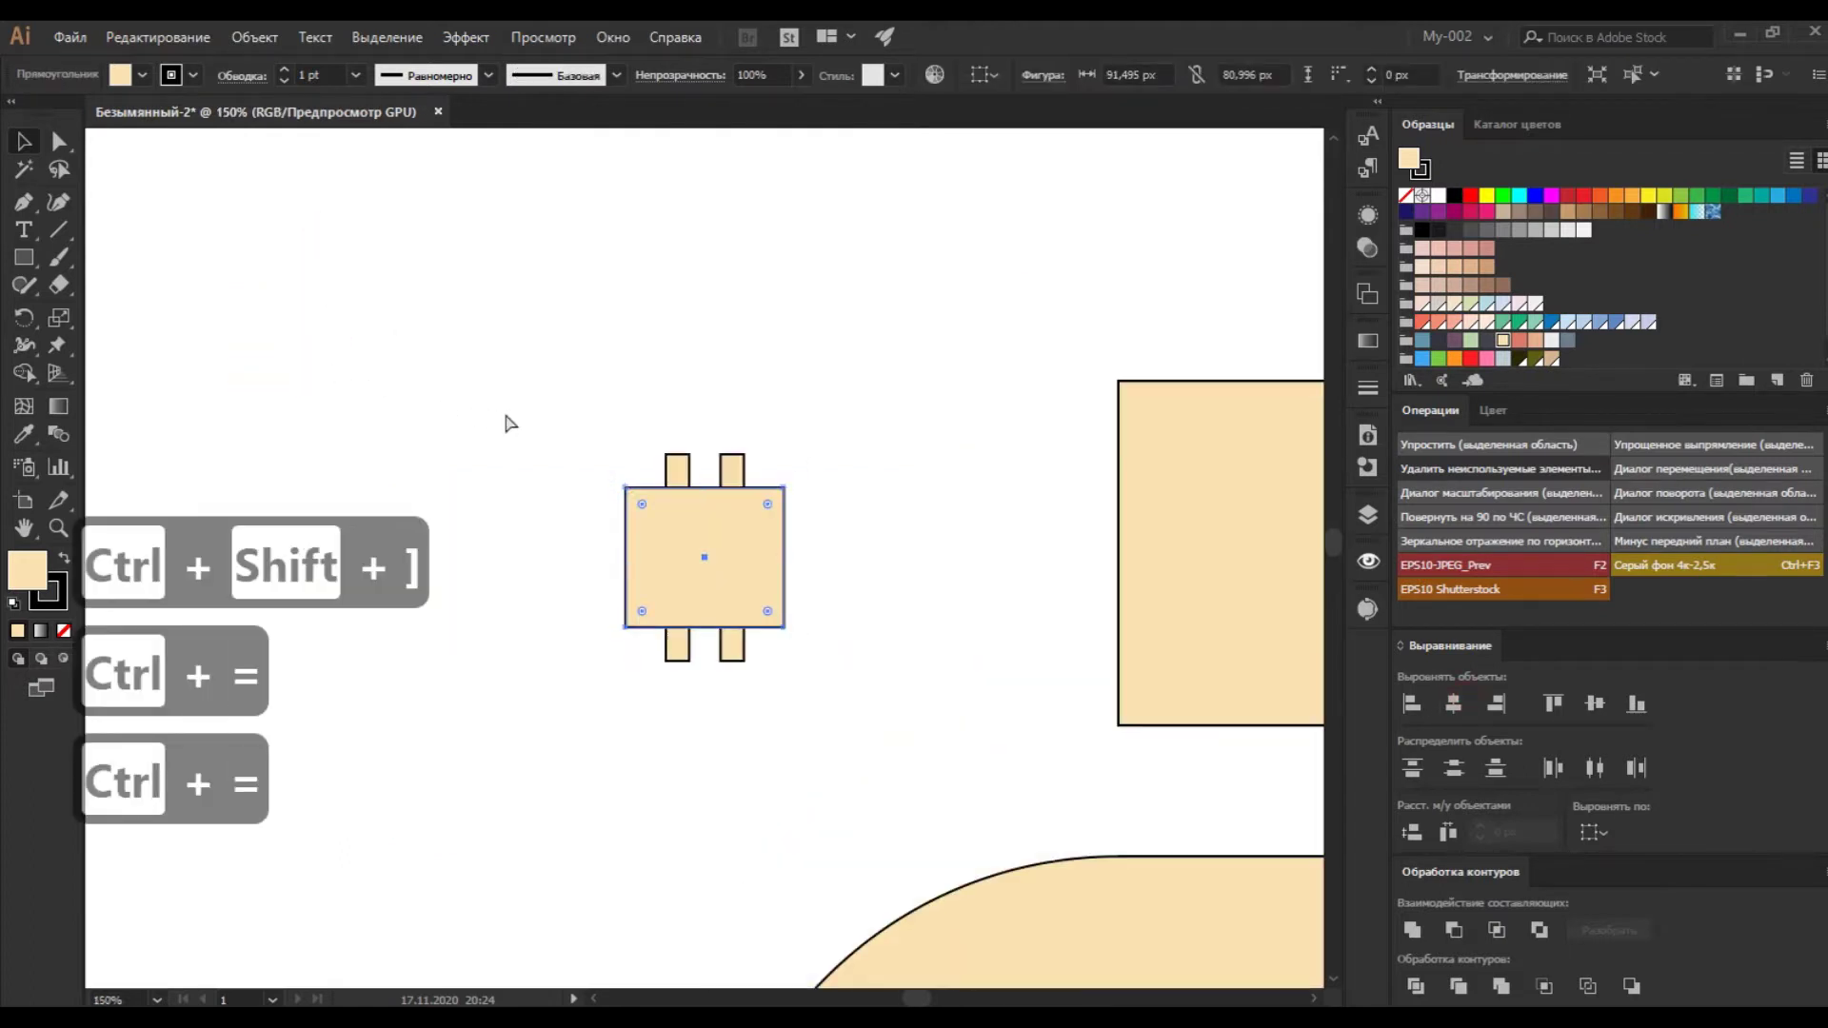
Round the small rectangle's corners to about 21 px and fully round the ends of both bars.
key("ctrl+c")
key("ctrl+f")
left_click_drag(784, 487, 747, 523)
key("Delete")
left_click(775, 539)
left_click(680, 473)
left_click_drag(680, 473, 692, 487)
left_click(773, 565)
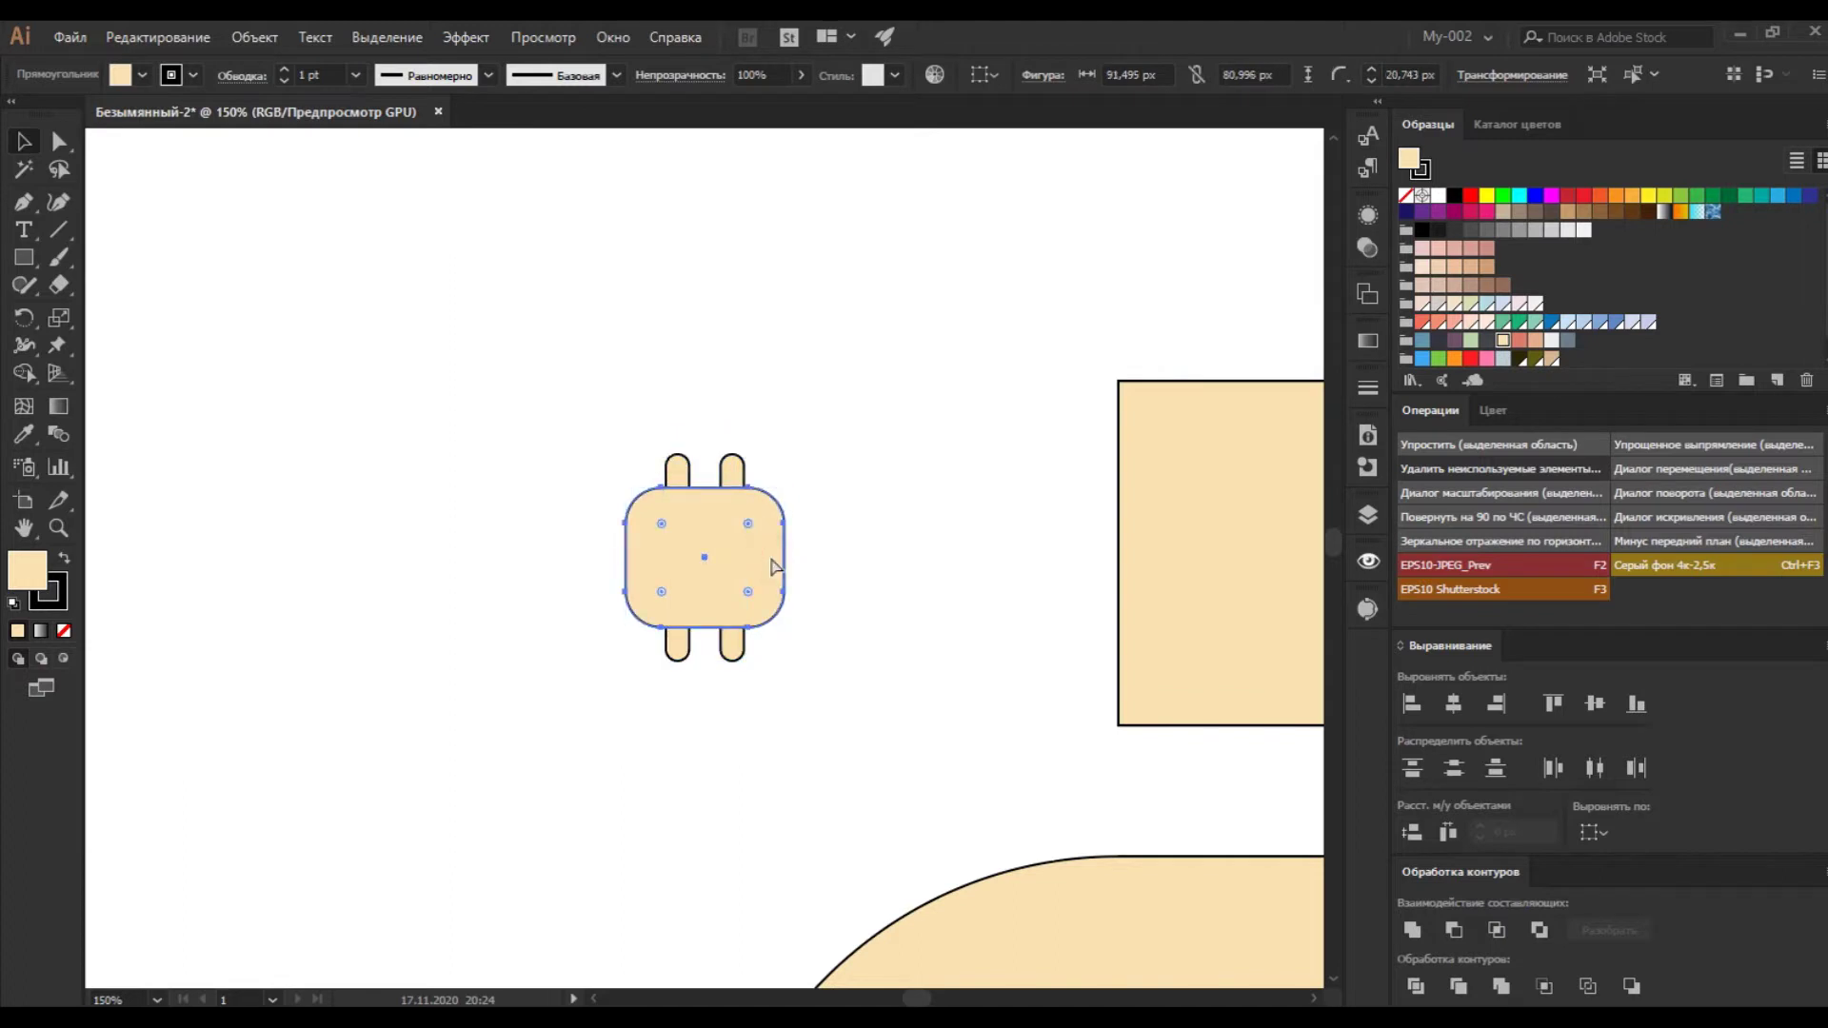
Paste a copy of the rounded rectangle in front and scale it down around its centre as an inner outline.
key("ctrl+c")
key("ctrl+f")
left_click_drag(787, 490, 760, 510)
Rotate the whole rounded-rectangle symbol by 90° and move it onto the left part of the band's upper lane.
left_click_drag(830, 407, 624, 698)
key("ctrl+minus")
scroll(686, 678, "right", 5)
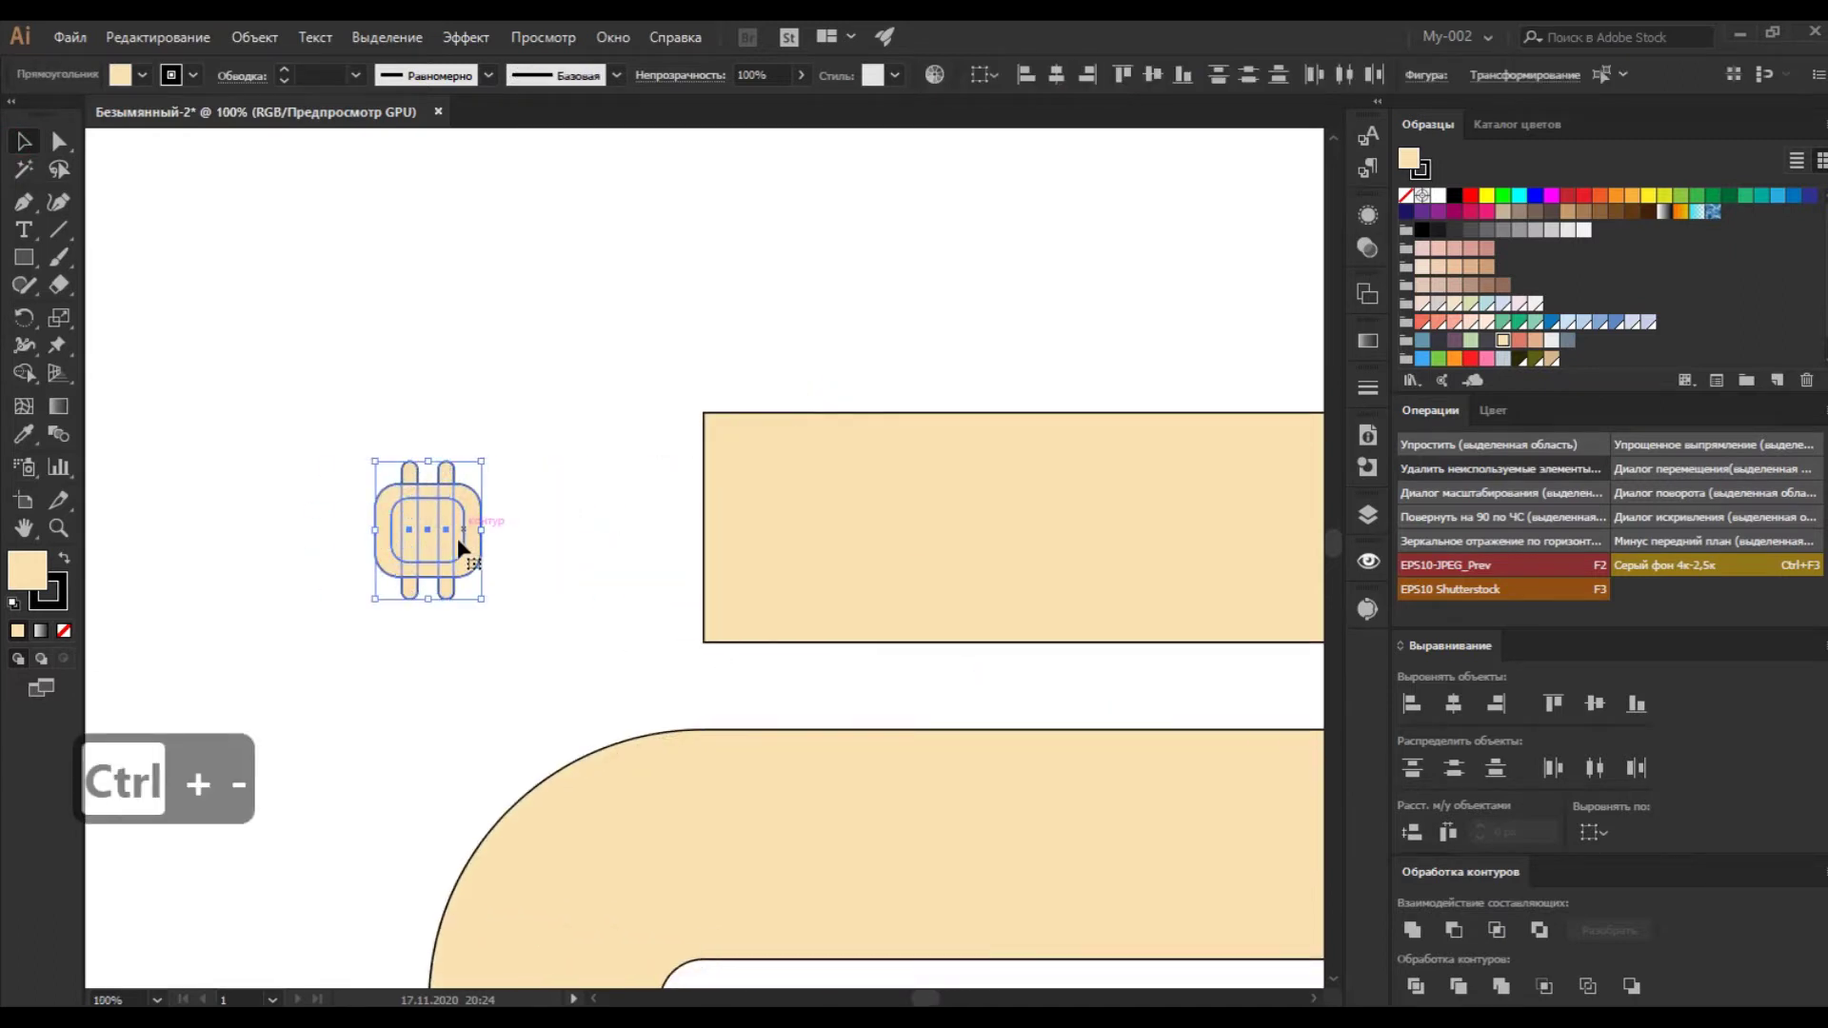
left_click_drag(492, 450, 543, 600)
left_click_drag(443, 530, 919, 530)
Duplicate the symbol along the band's upper lane to make a horizontal row of three.
scroll(920, 529, "right", 8)
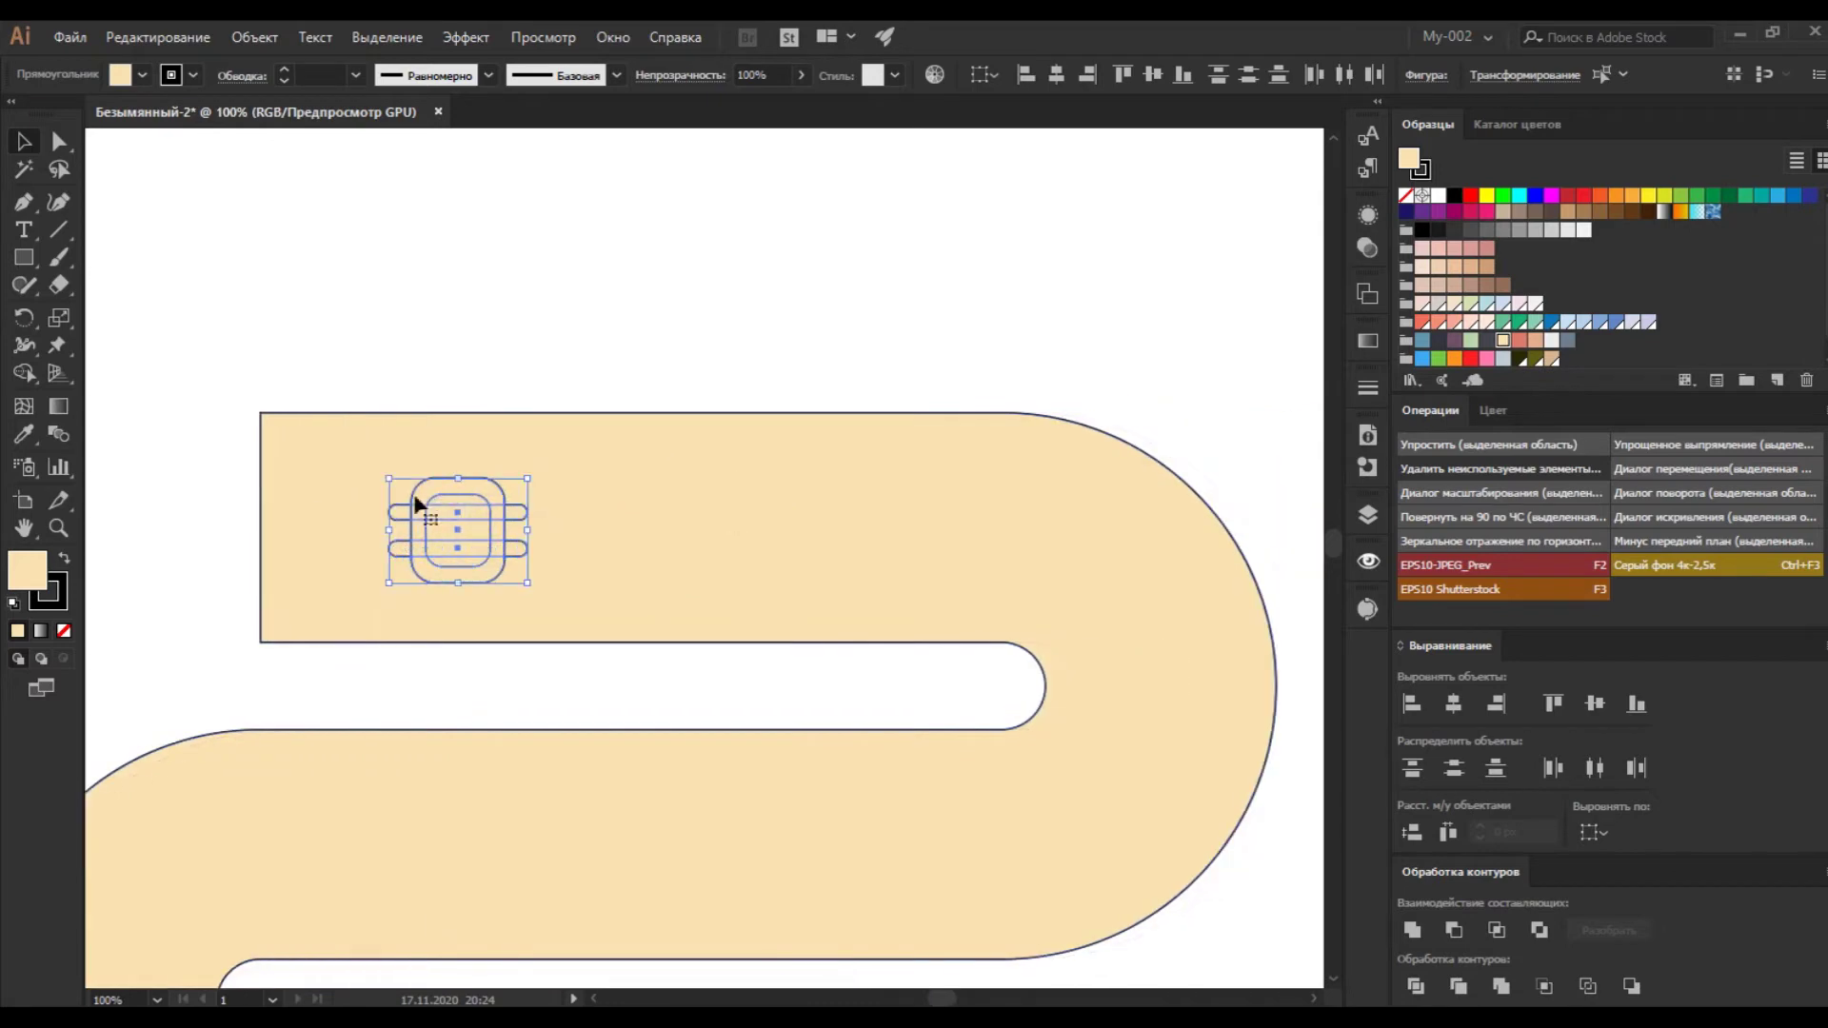
left_click_drag(506, 527, 919, 530)
left_click(718, 543, "shift")
left_click(486, 542, "shift")
key("ctrl+minus")
left_click_drag(705, 410, 699, 824)
key("ctrl+z")
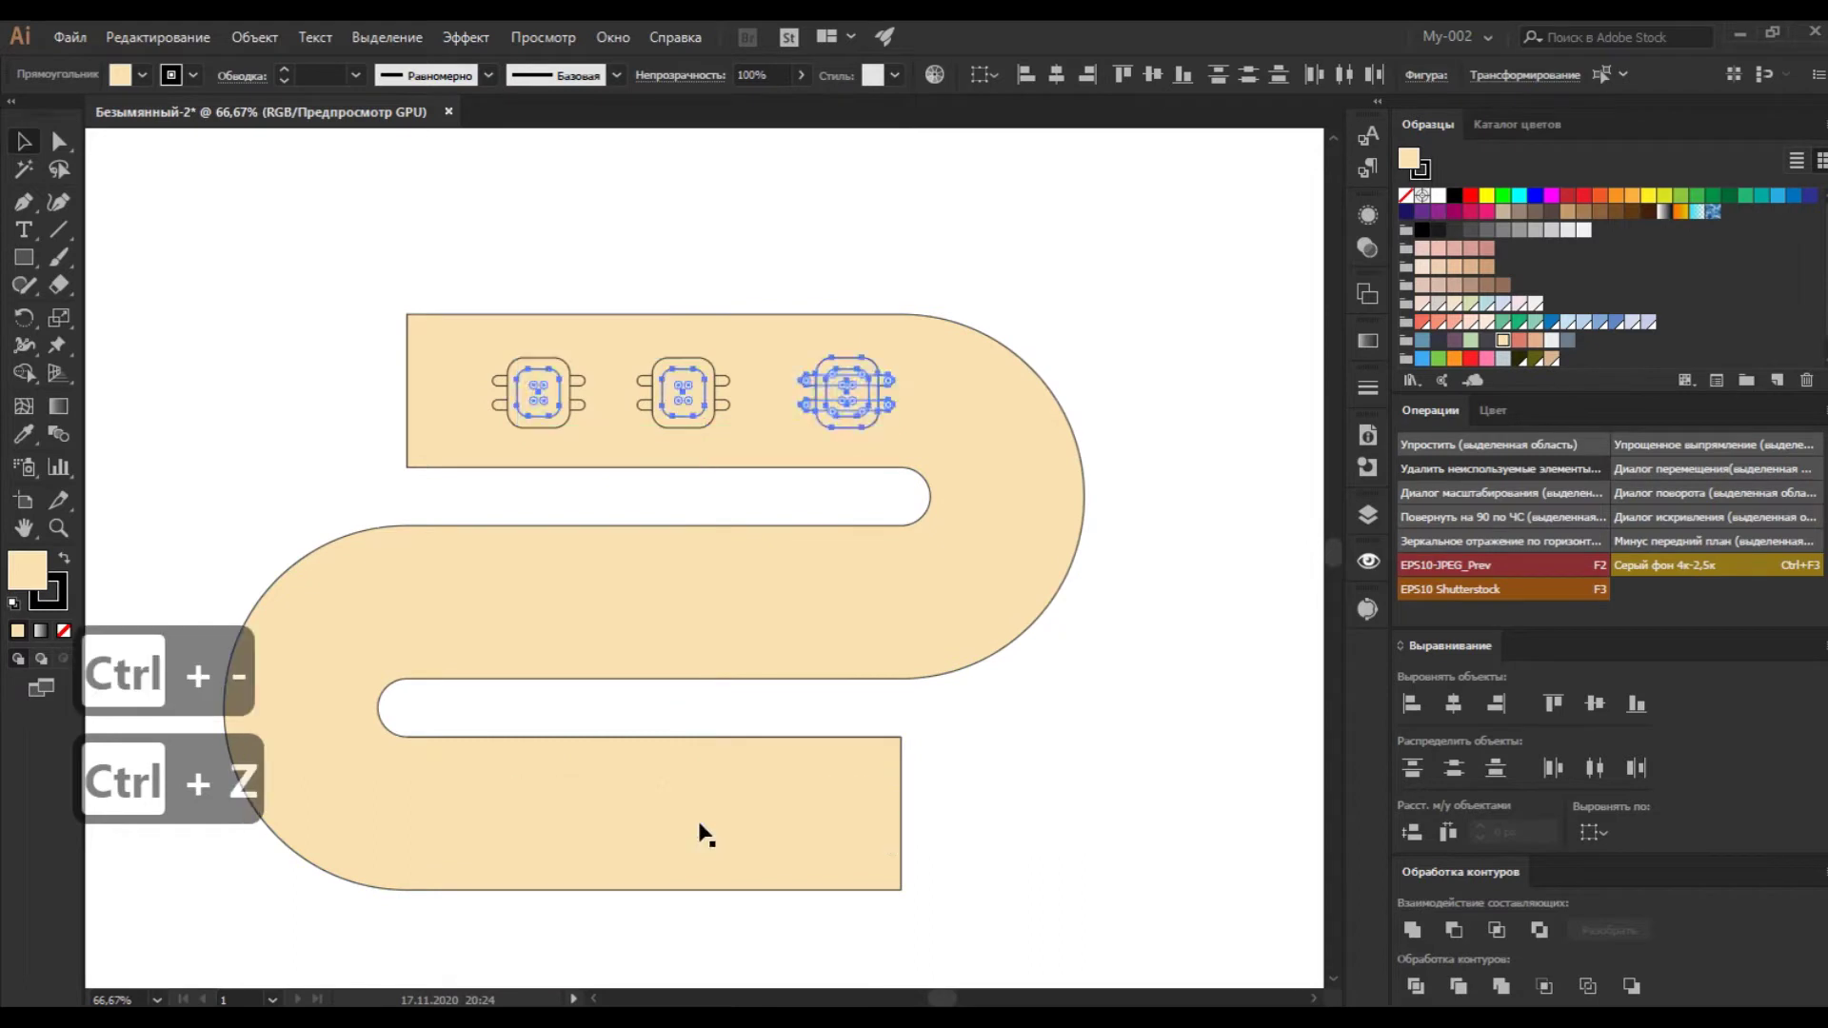
Copy the complete row of three symbols onto the band's lower lane and nudge the copy to the left.
left_click(751, 232)
left_click(824, 458)
left_click(869, 416)
left_click_drag(869, 416, 803, 823)
key("shift+Left")
key("shift+Left")
key("shift+Left")
key("shift+Left")
key("shift+Left")
key("shift+Left")
key("shift+Left")
key("shift+Left")
key("shift+Left")
key("shift+Left")
key("shift+Left")
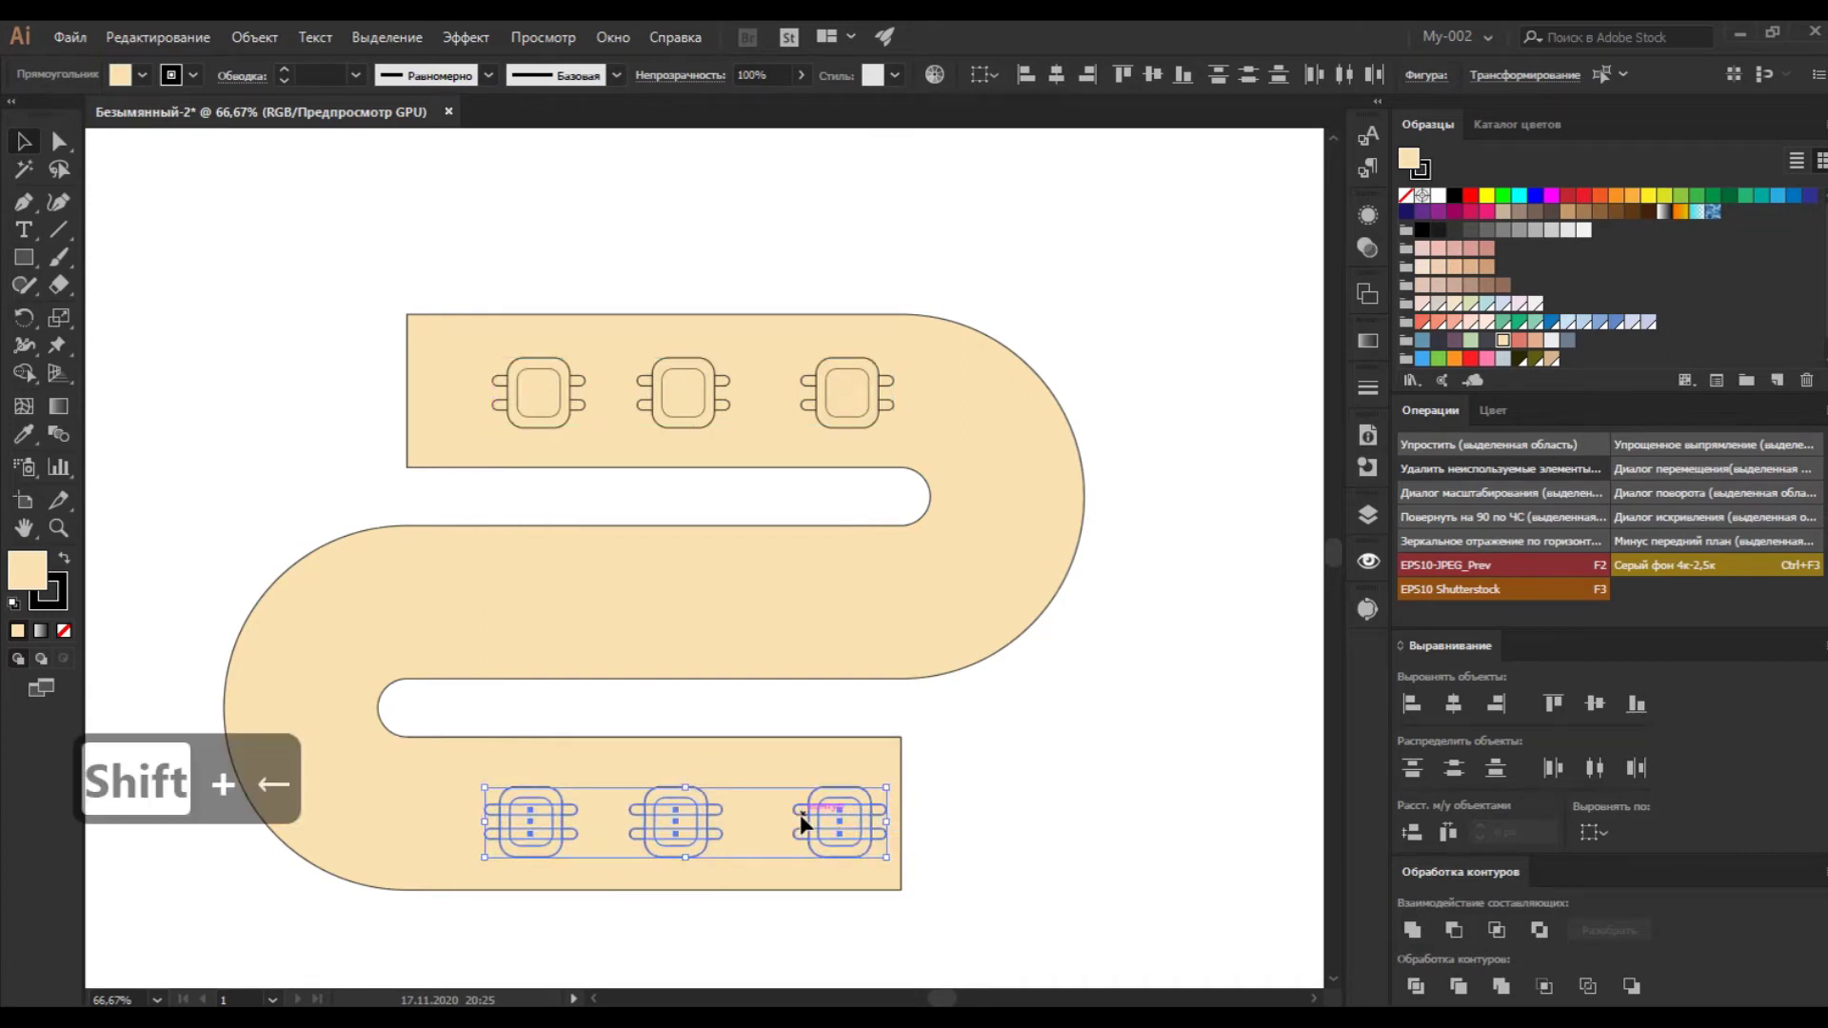
Copy the lower row of three symbols onto the band's middle lane and nudge the copy to the right.
left_click_drag(800, 816, 775, 617)
key("shift+Right")
key("shift+Right")
key("shift+Right")
key("shift+Right")
key("shift+Right")
key("shift+Right")
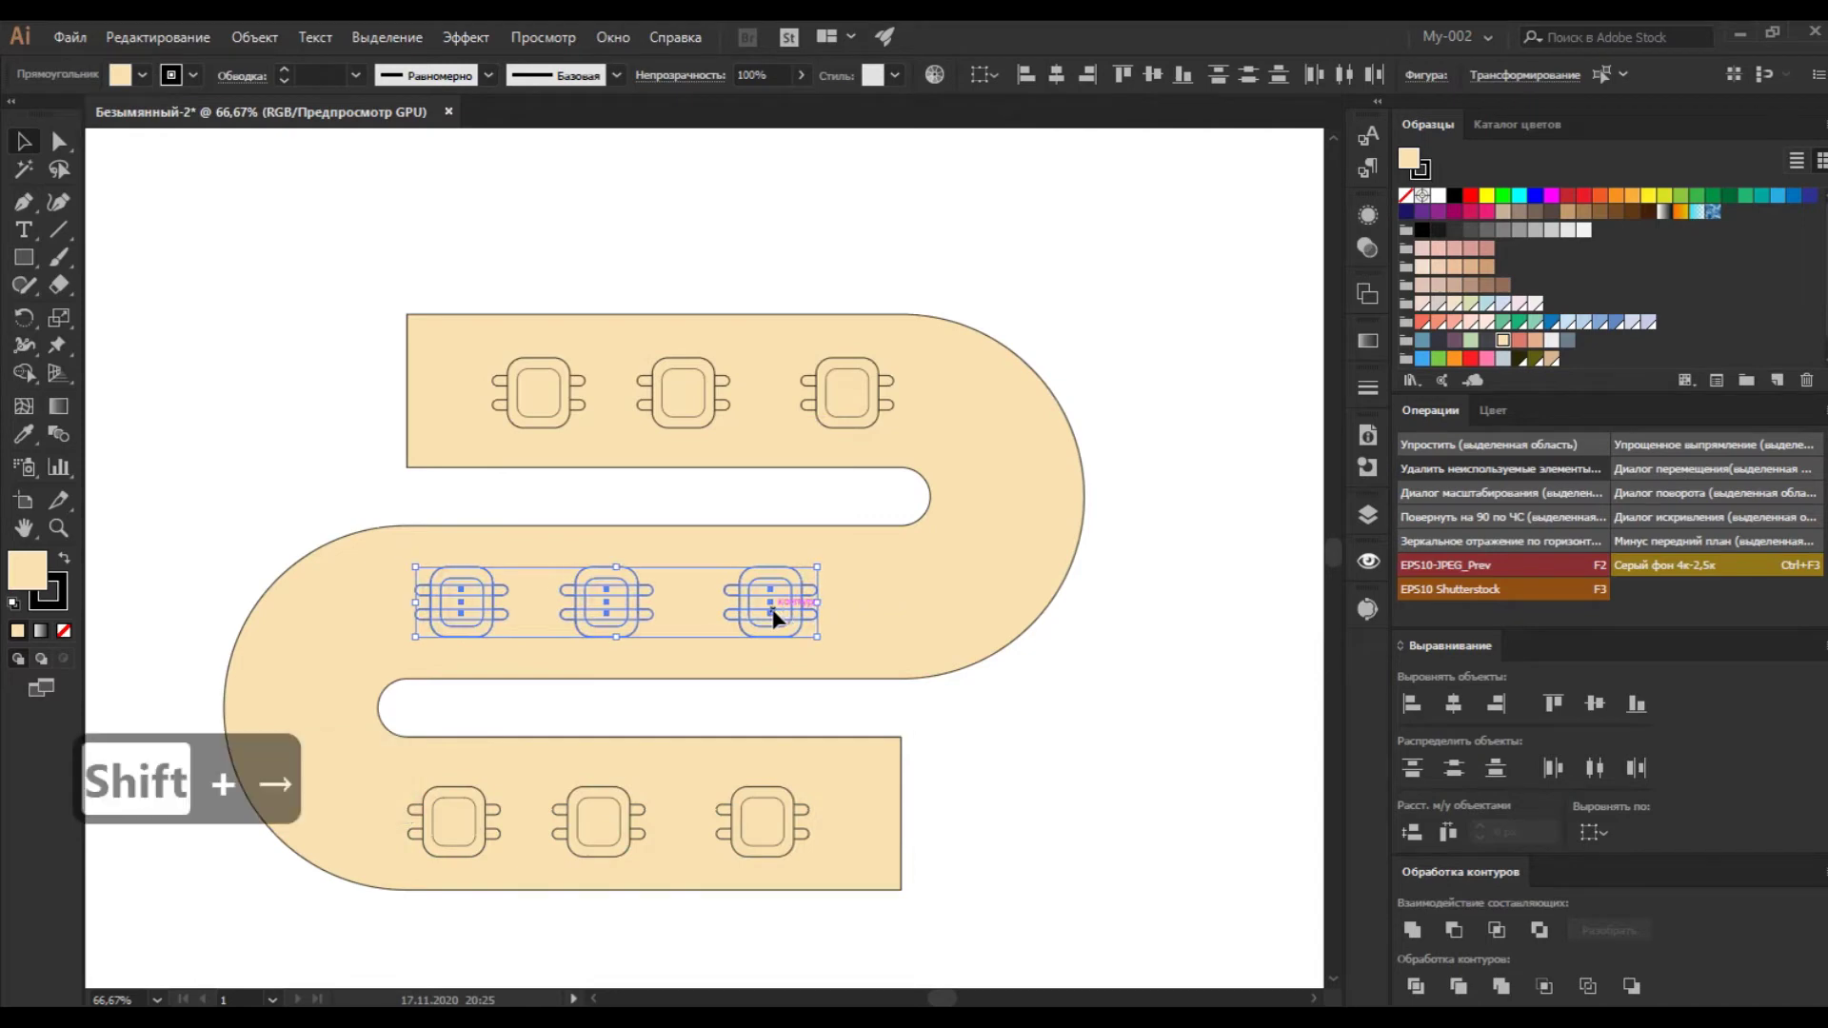
key("shift+Left")
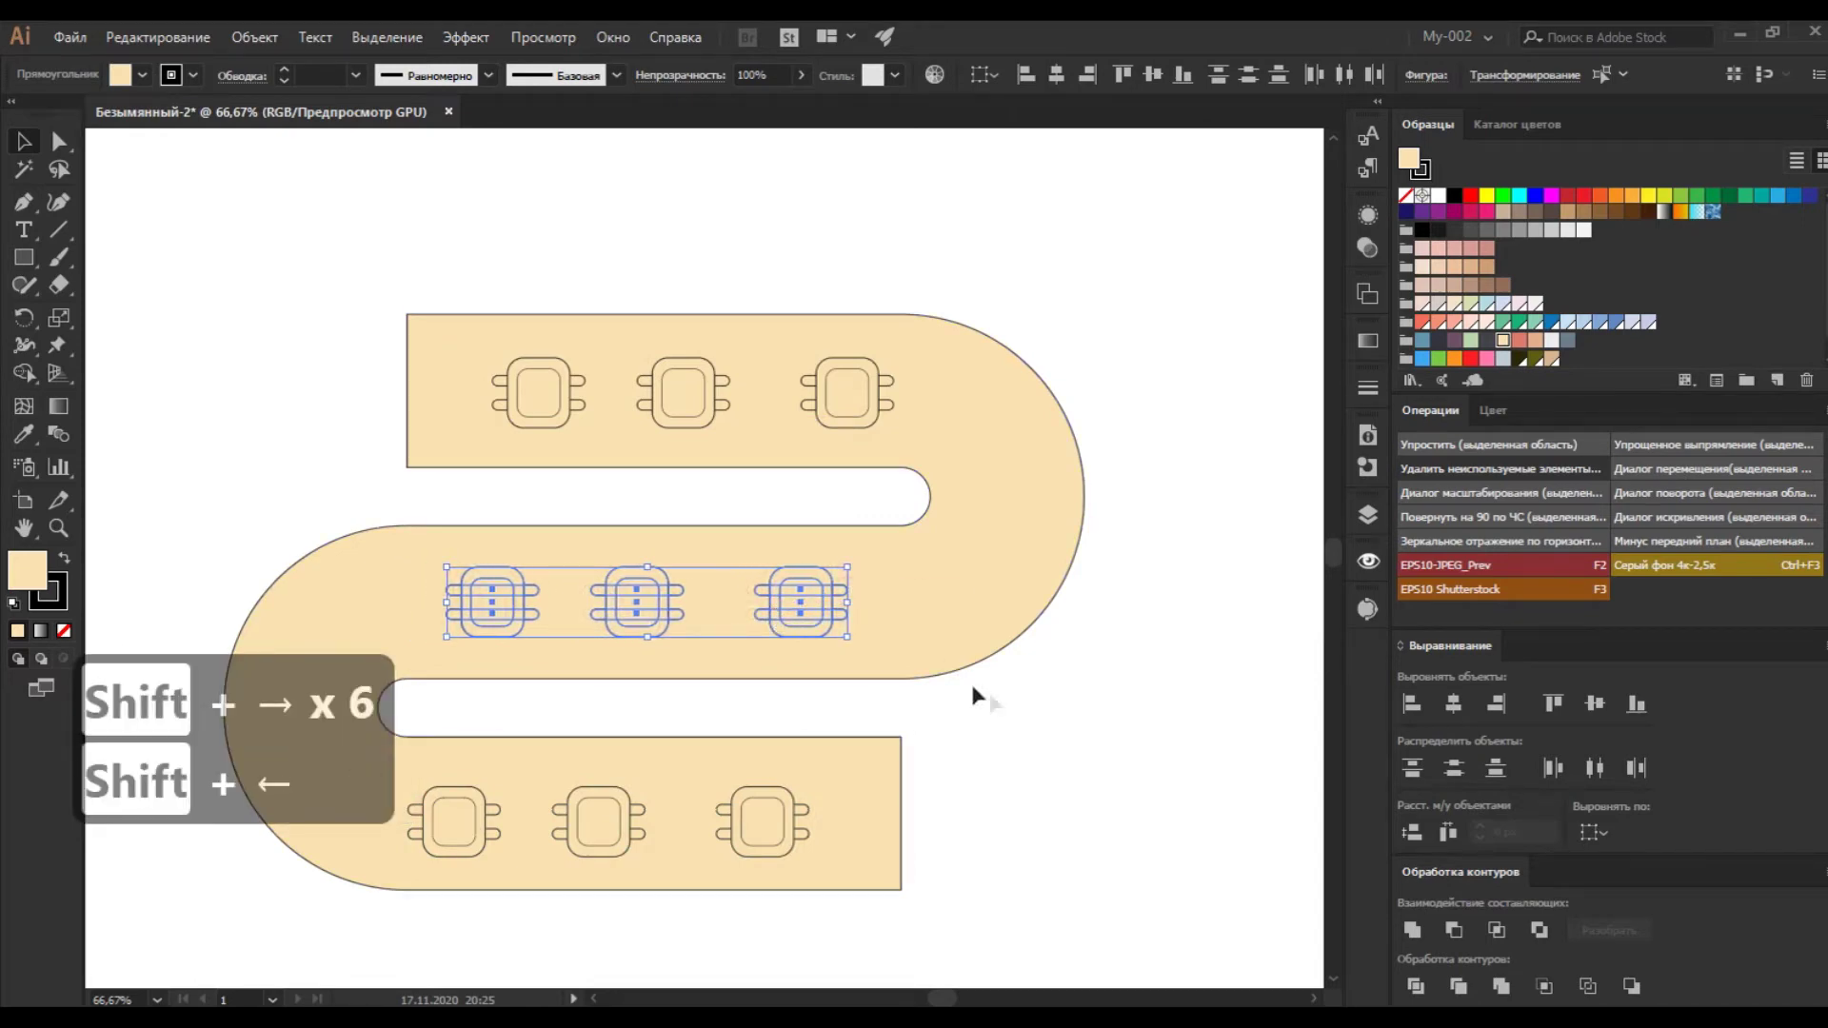
Duplicate a middle-lane symbol to both ends of its row, extending the row to five symbols.
left_click(720, 571)
left_click(769, 594, "shift")
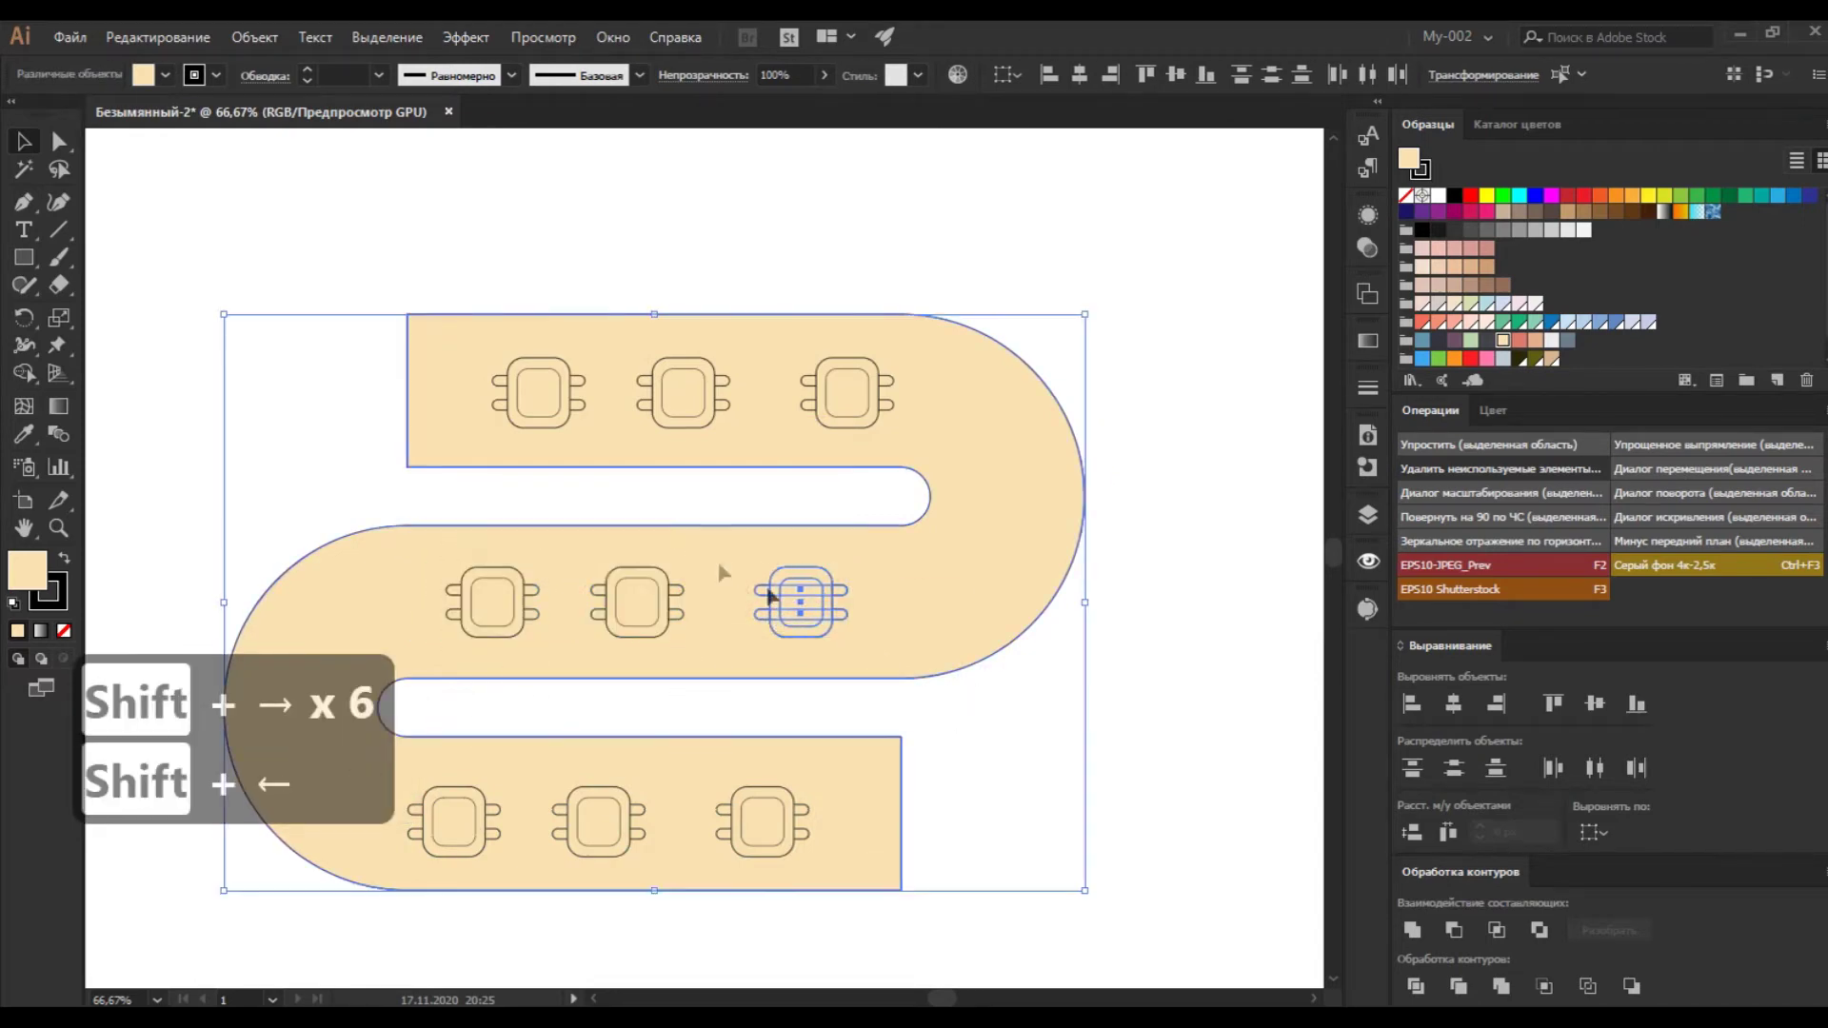
left_click(907, 659, "shift")
key("ctrl+g")
left_click_drag(844, 613, 365, 605)
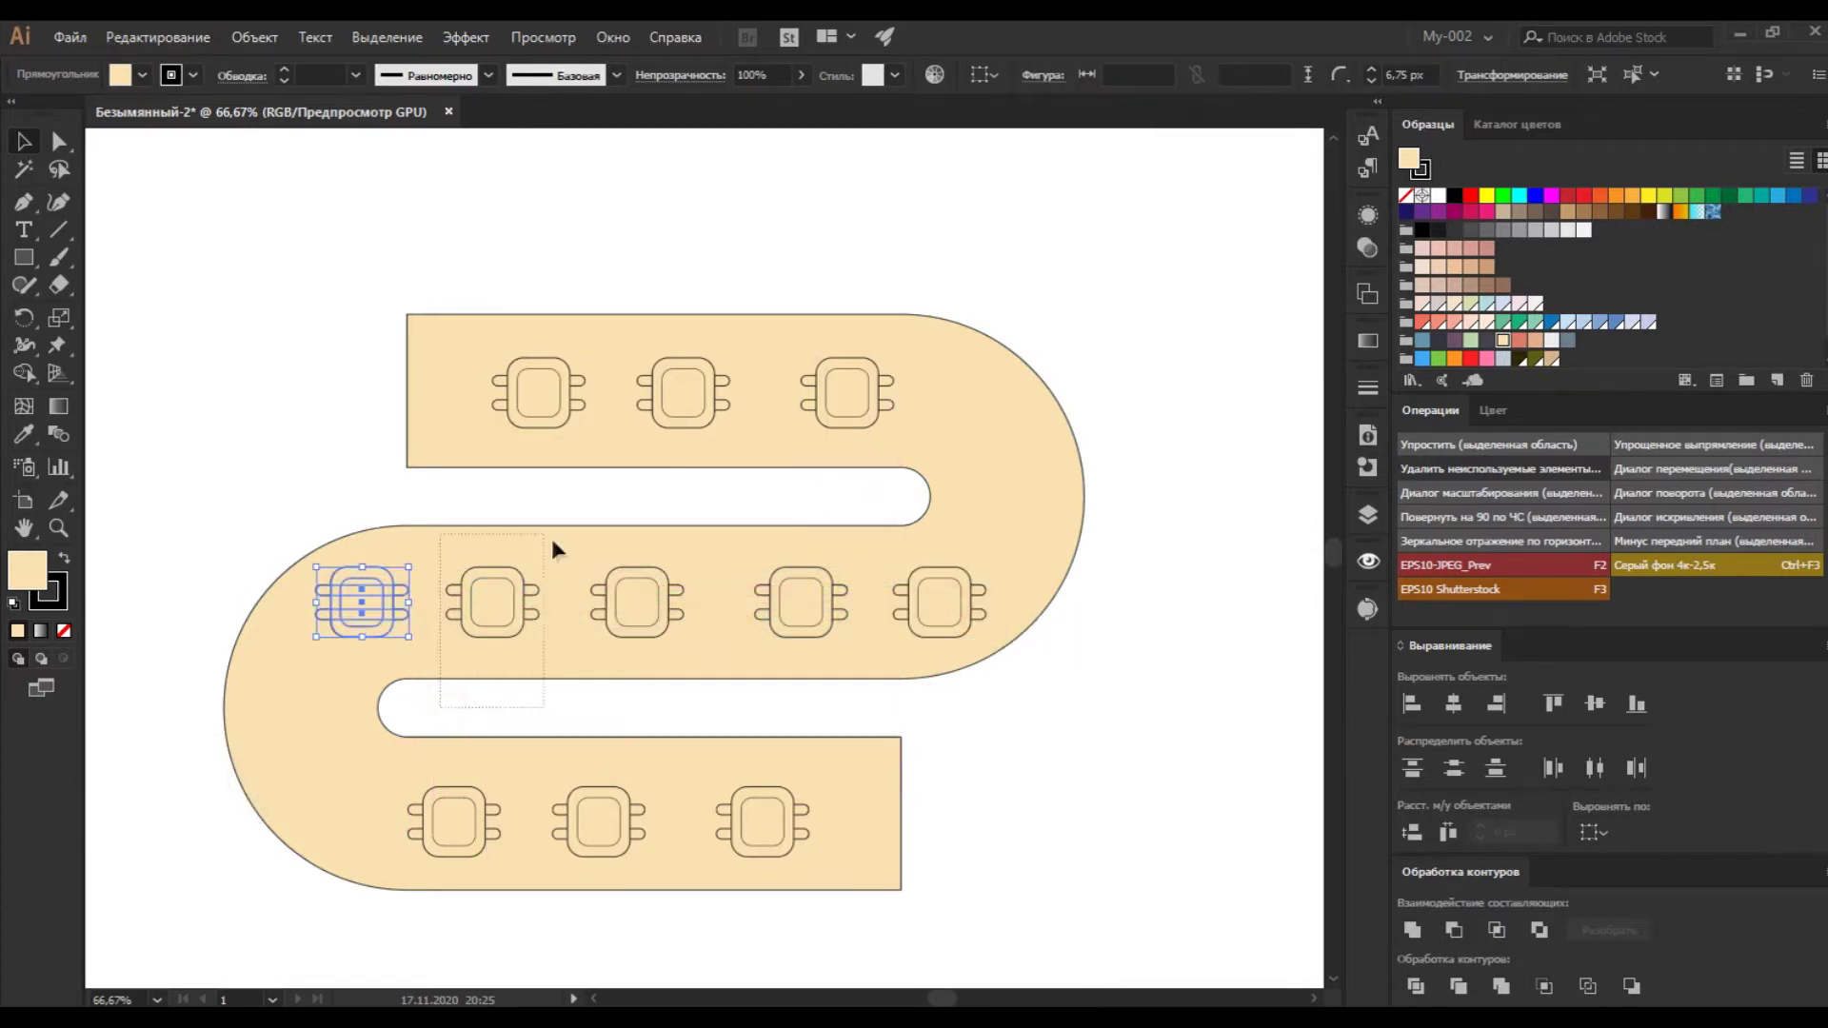
Group the parts of each remaining symbol in the band's middle lane into its own separate group.
left_click_drag(551, 539, 548, 543)
key("ctrl+g")
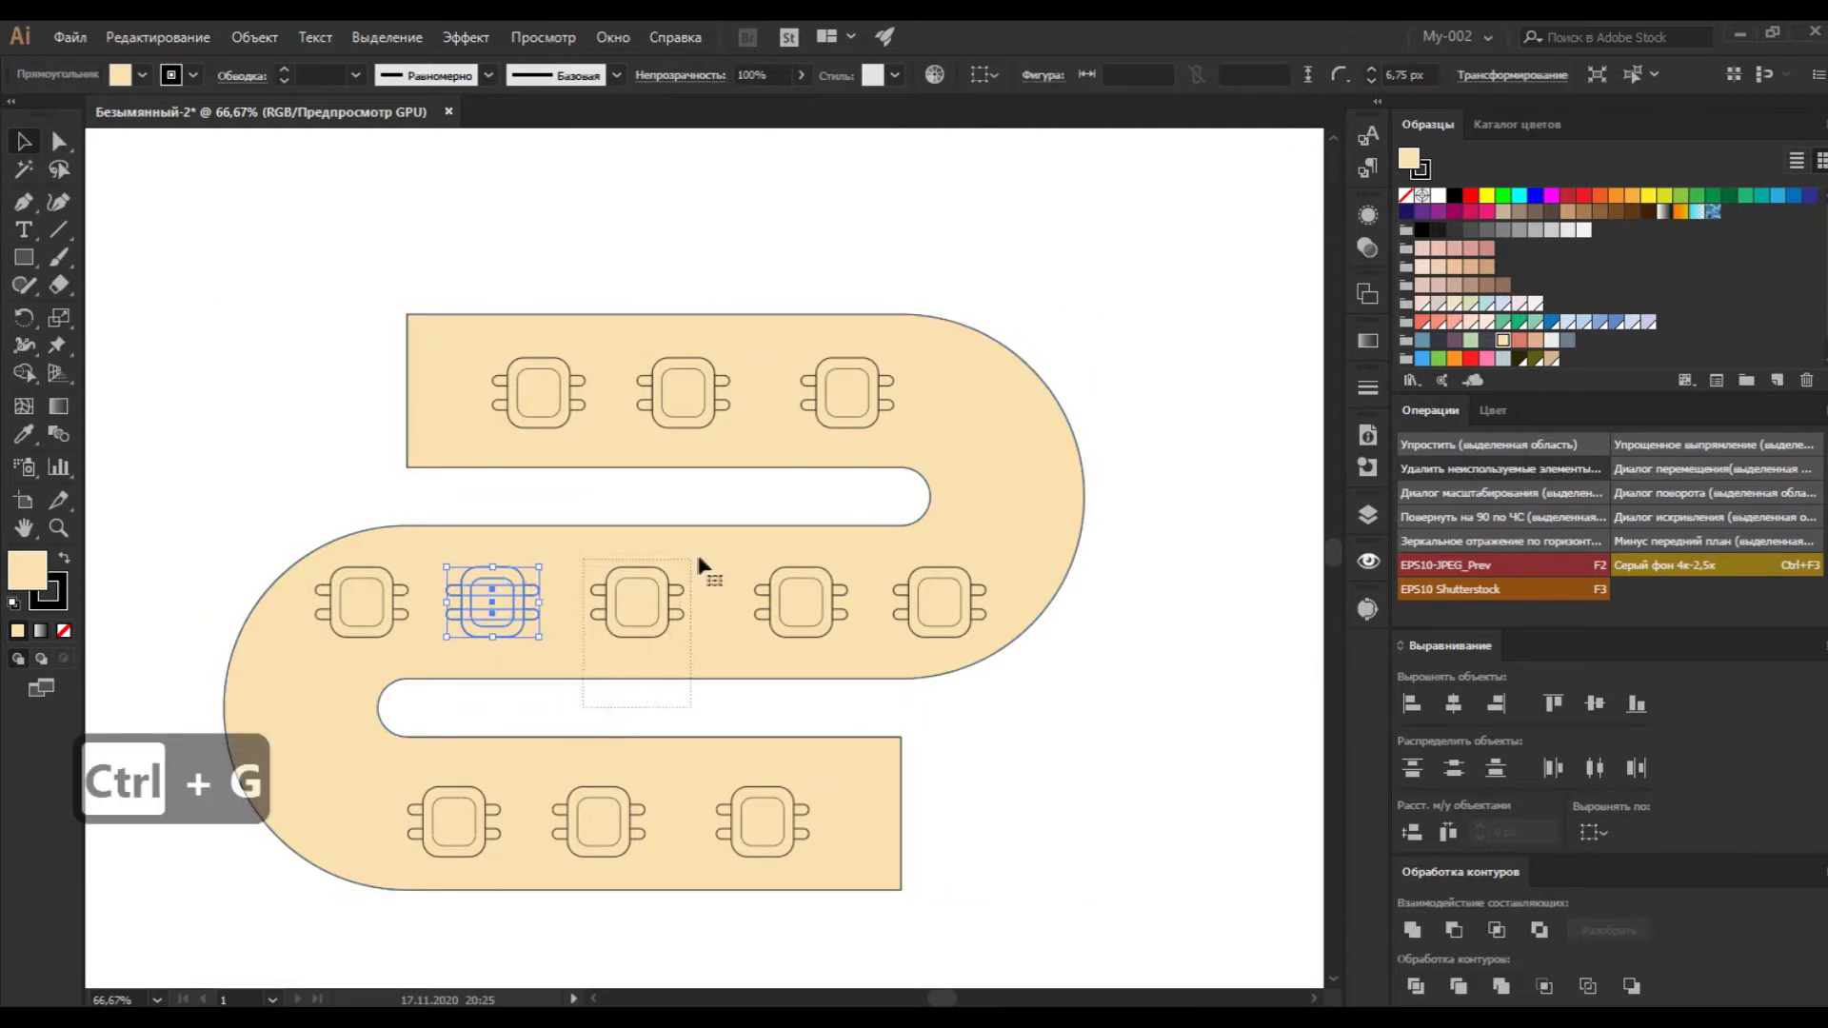
left_click_drag(698, 560, 722, 651)
key("ctrl+g")
left_click(800, 612)
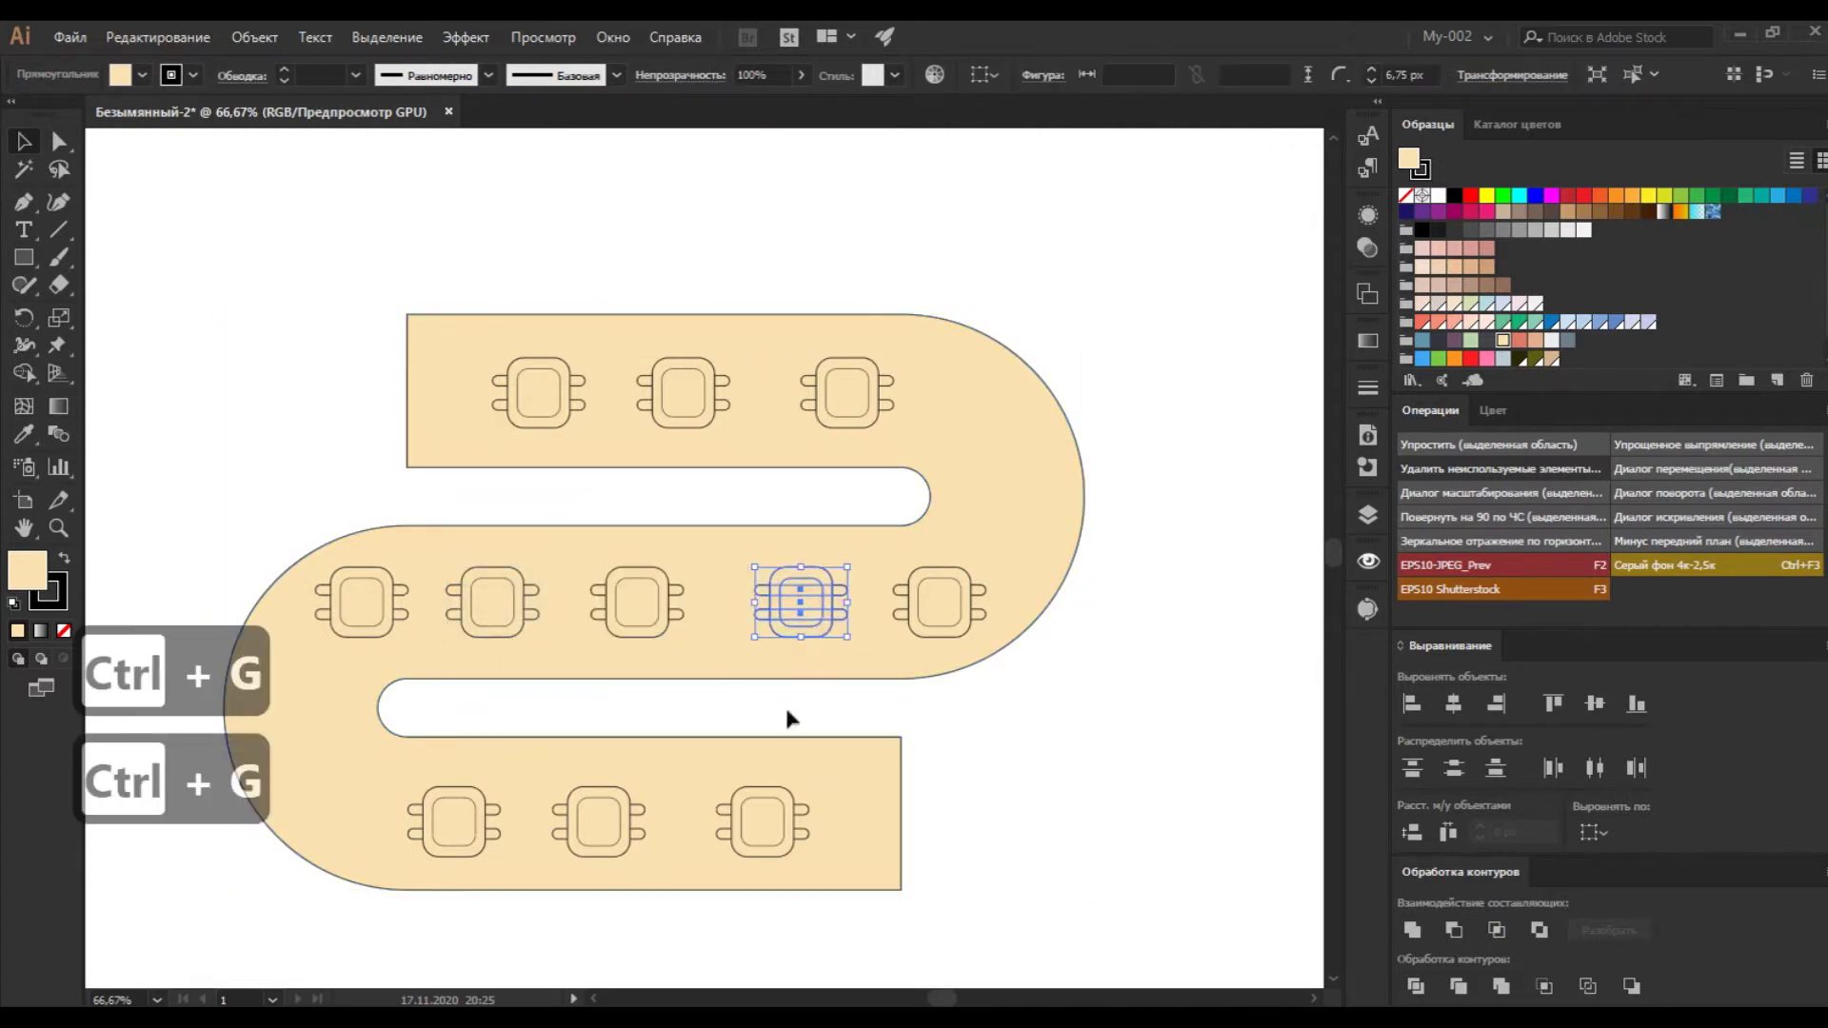
Distribute the five middle-lane symbols evenly by their horizontal centres.
left_click(359, 612)
left_click(493, 610, "shift")
left_click(624, 617, "shift")
left_click(799, 612, "shift")
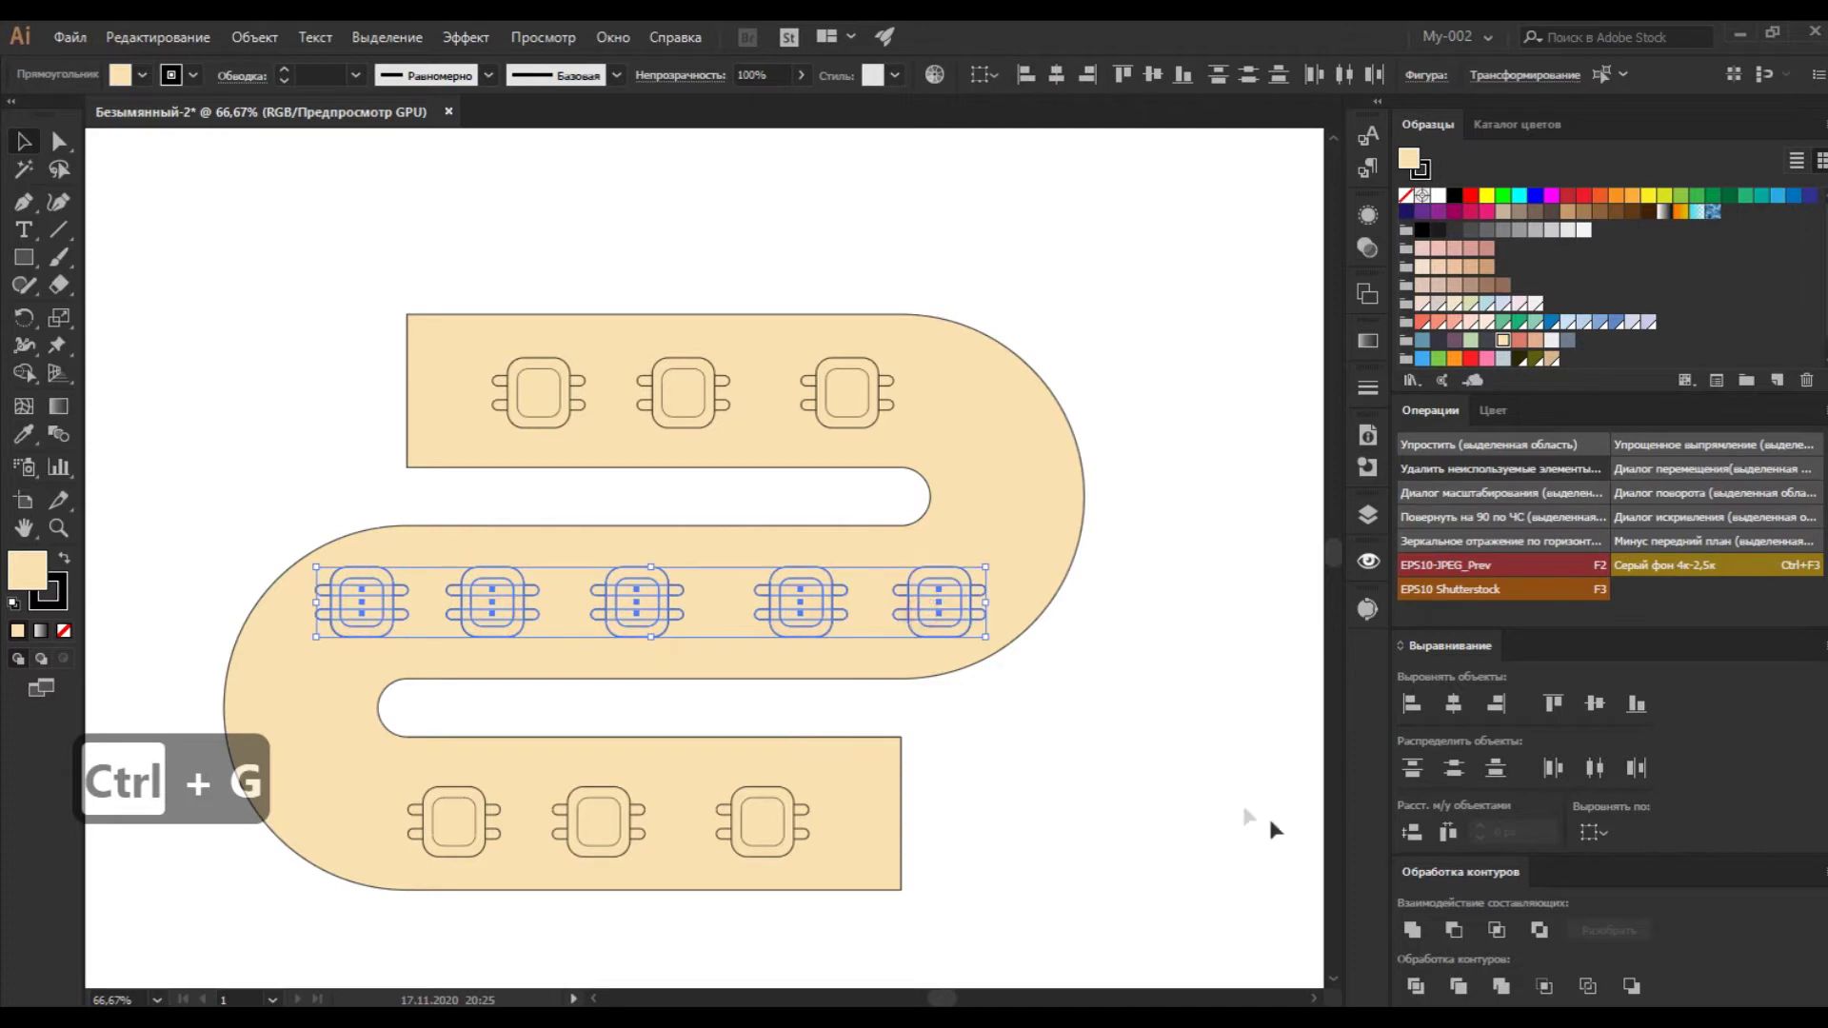
left_click(1594, 767)
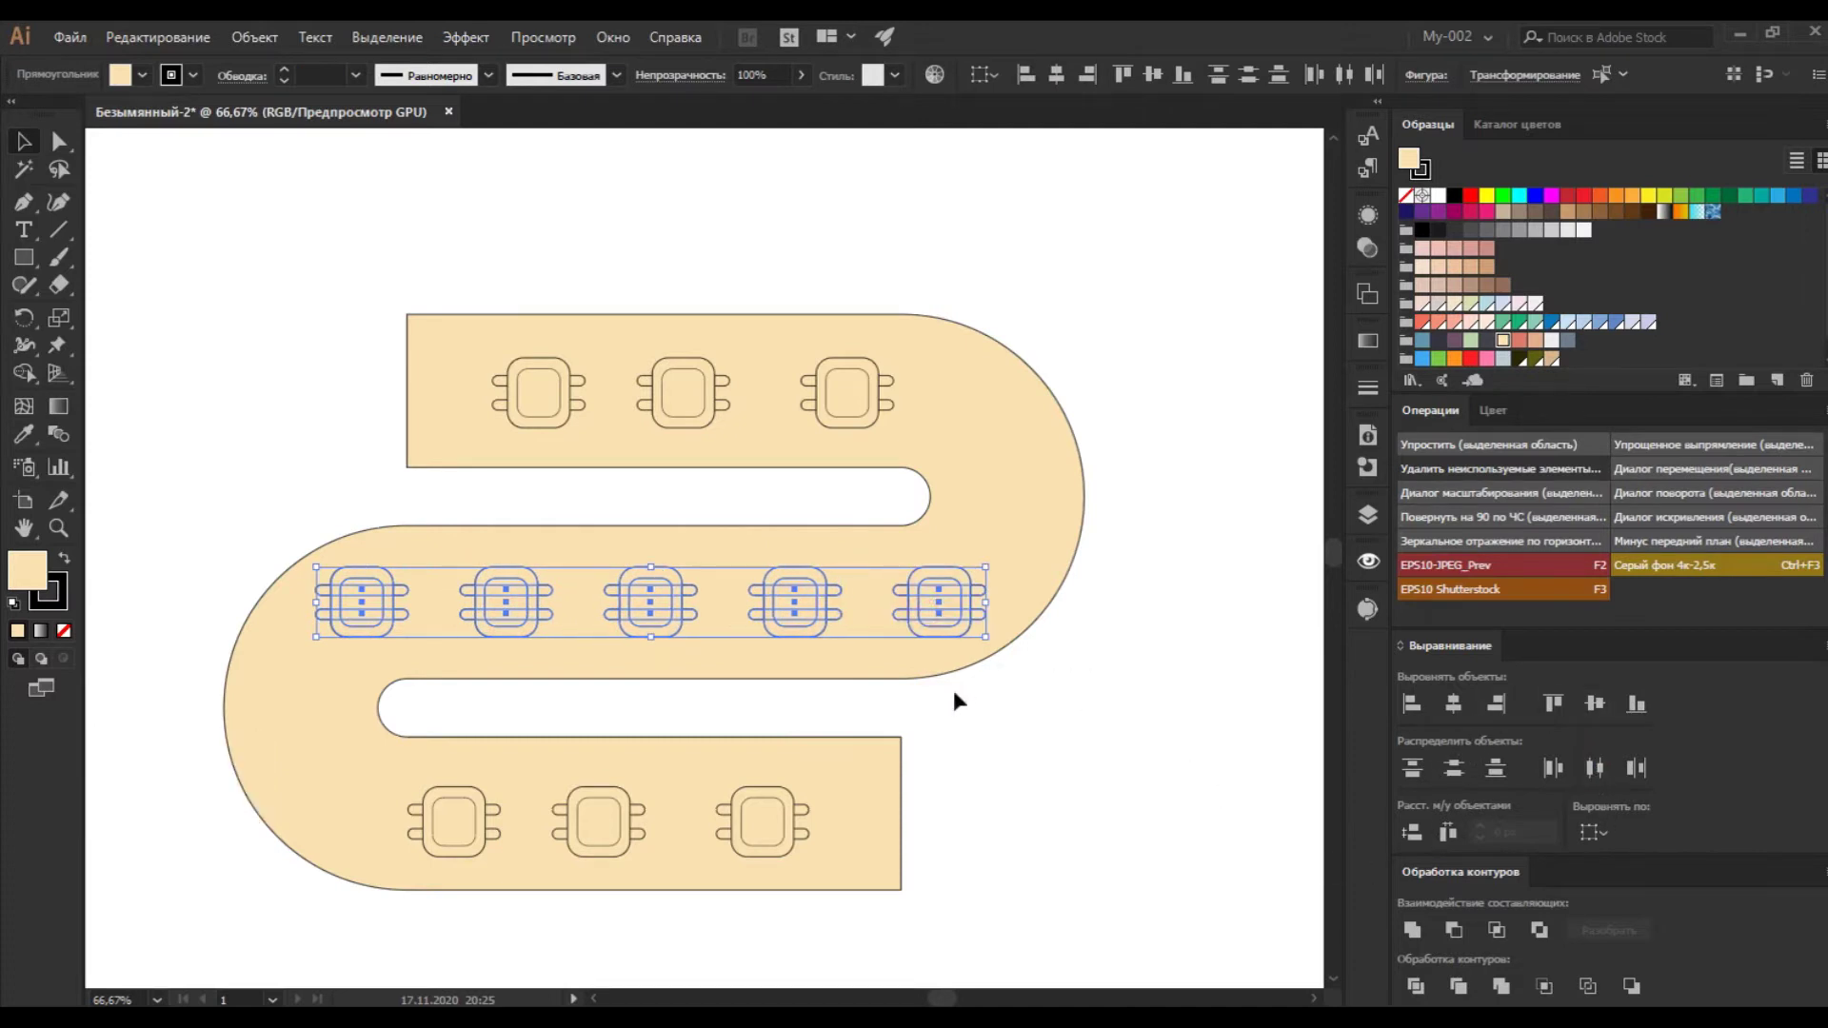
Delete the rightmost middle-lane symbol and nudge the four remaining symbols to the right to centre them in the lane.
left_click_drag(952, 695, 962, 623)
key("Delete")
left_click(800, 618)
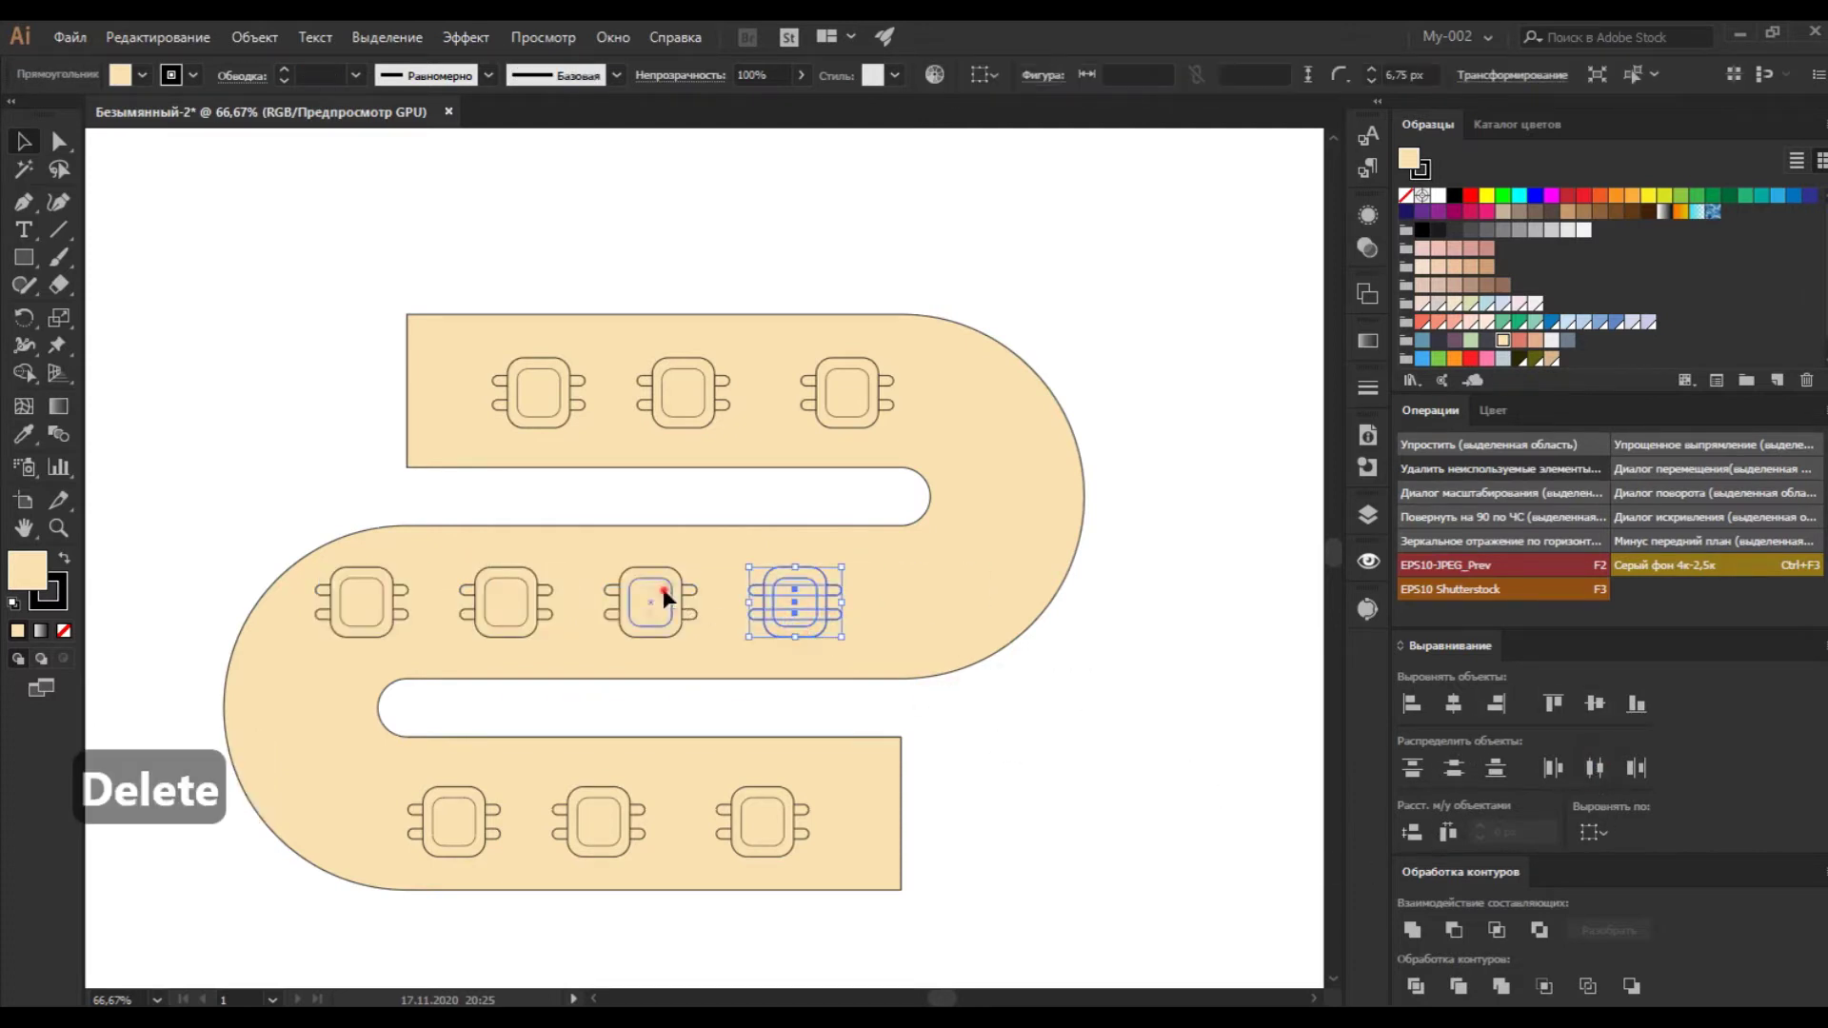
left_click(664, 597, "shift")
left_click(506, 604, "shift")
key("shift+Right")
key("shift+Right")
key("shift+Right")
key("shift+Right")
key("shift+Right")
key("shift+Right")
key("shift+Right")
key("shift+Right")
key("shift+Right")
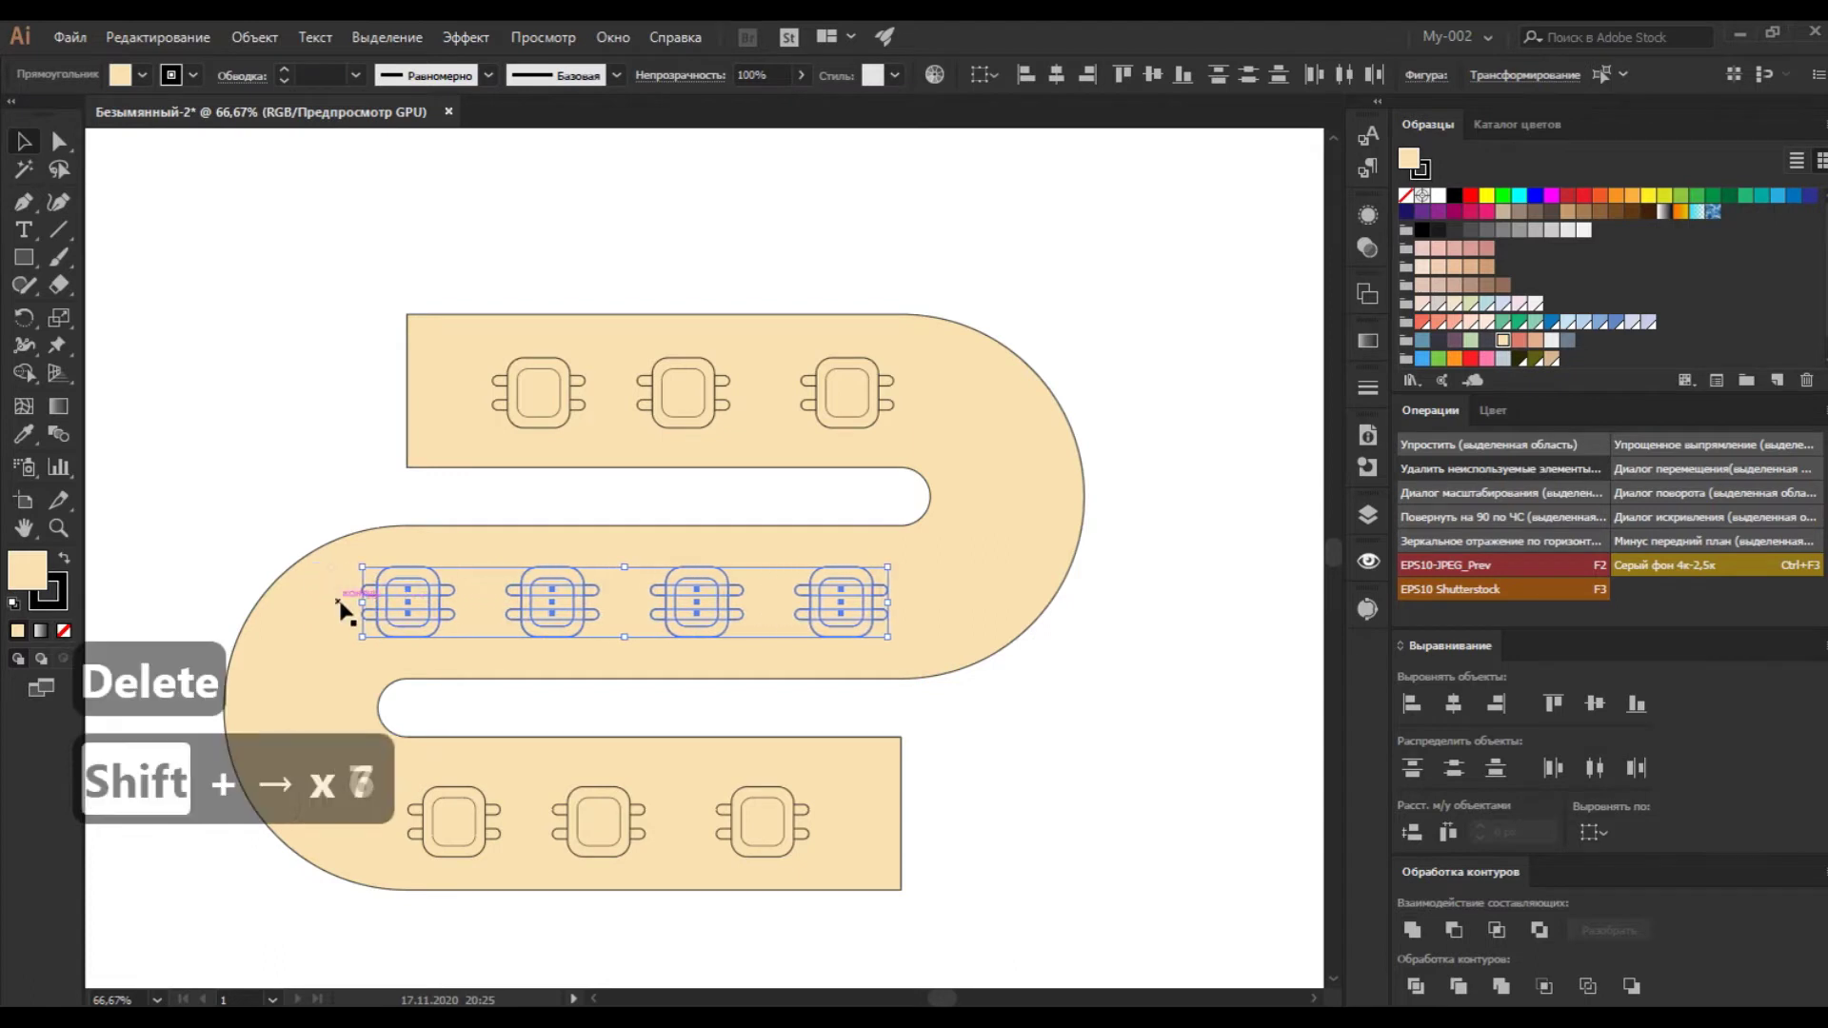
left_click(665, 259)
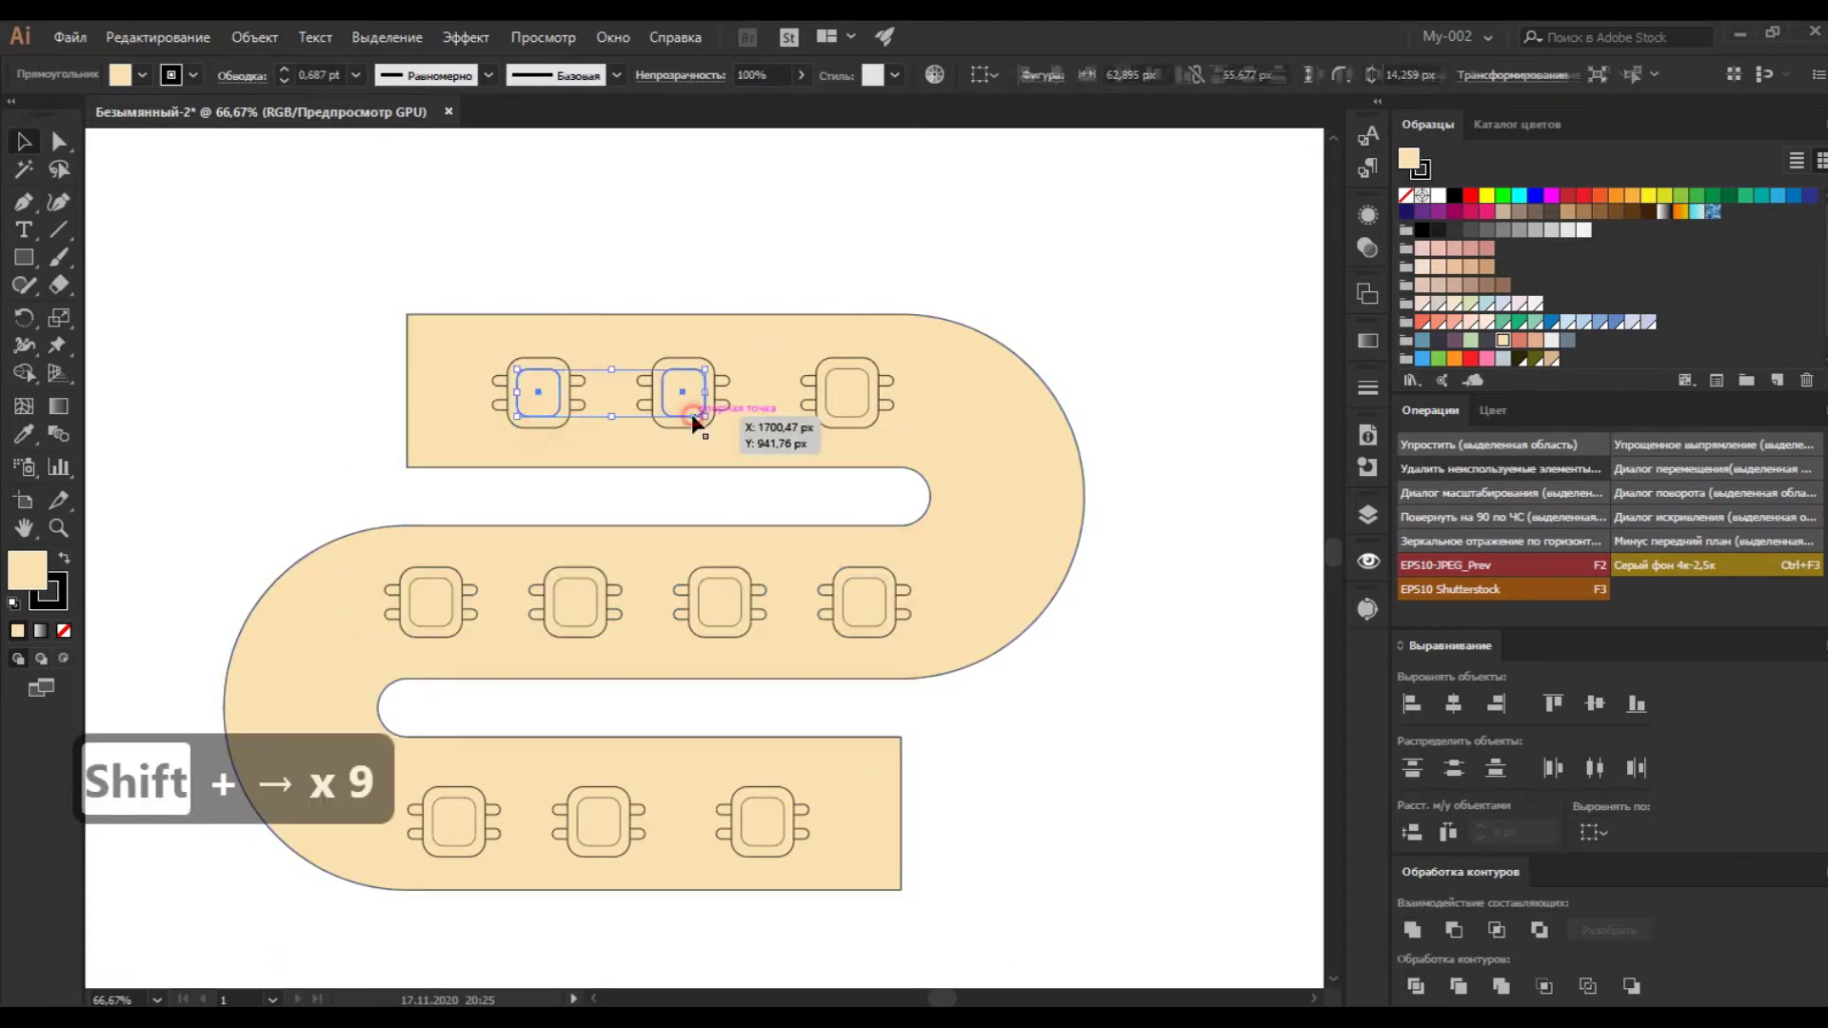
Nudge the upper lane's row of three symbols to the left.
left_click_drag(1001, 443, 1006, 492)
key("shift+Left")
key("shift+Left")
key("shift+Left")
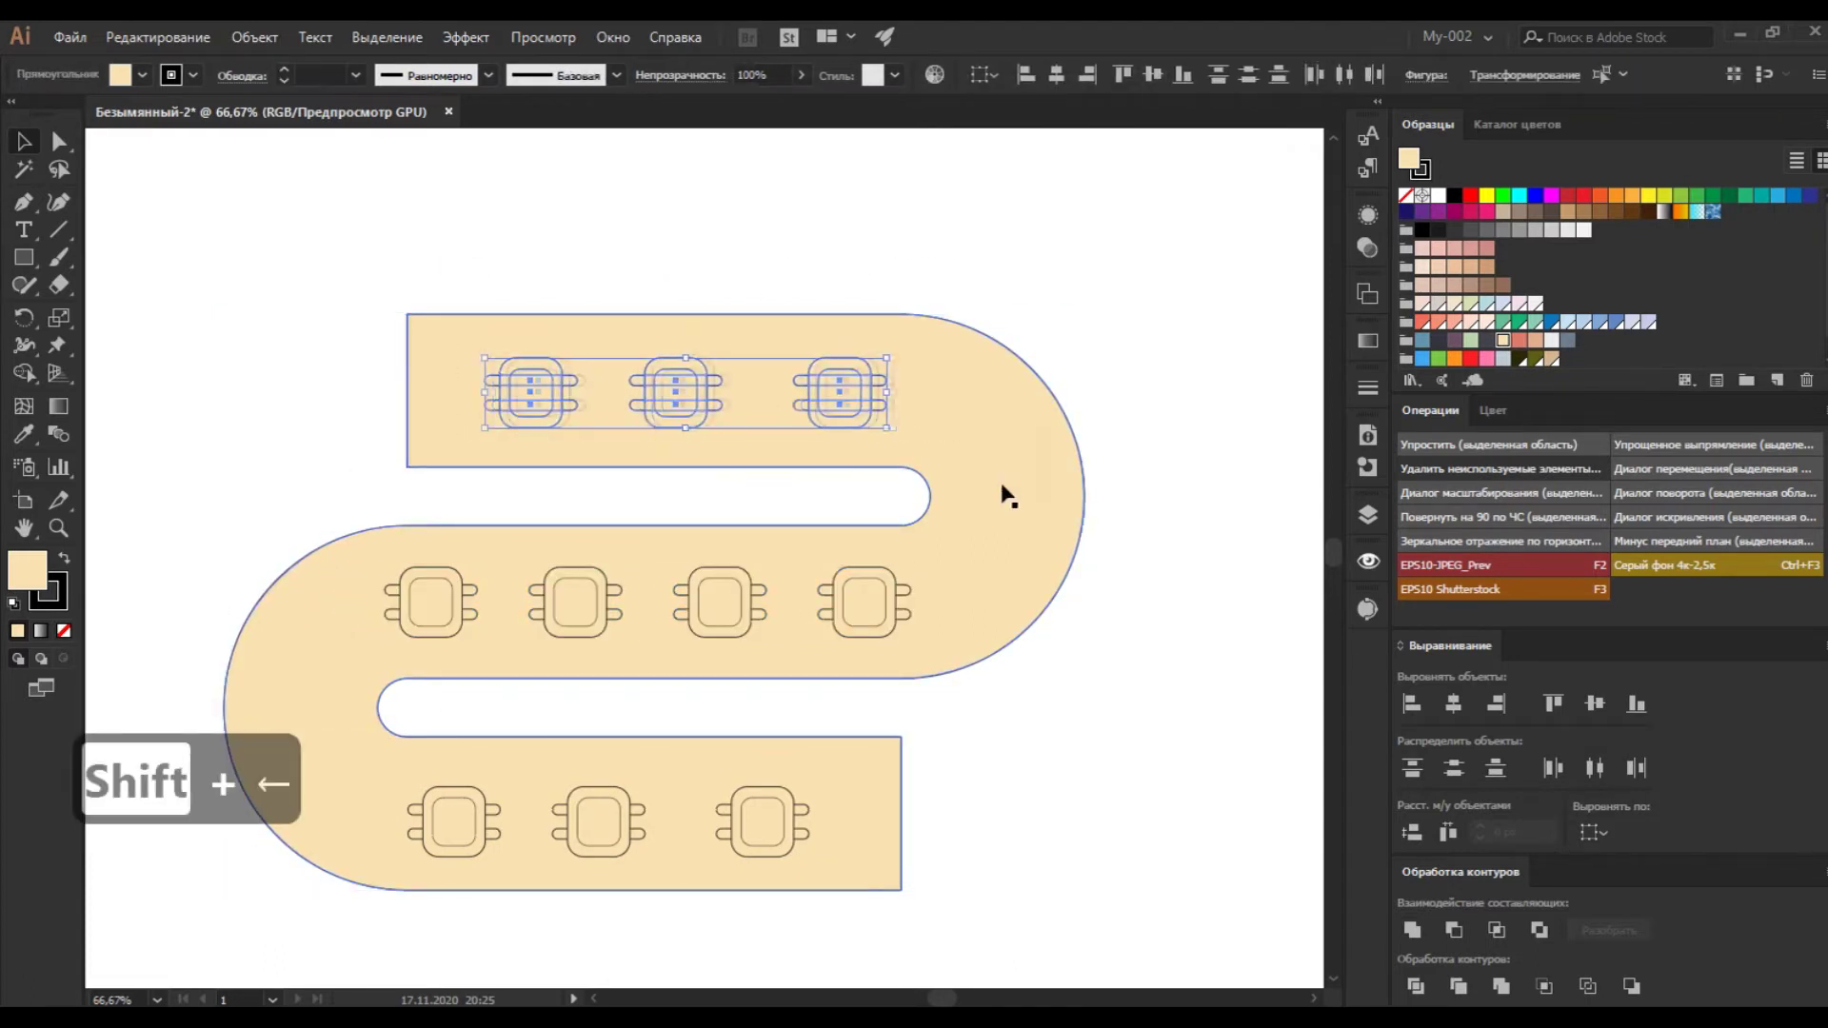
Place a copy of the symbol turned 90° on each of the band's two bends, its bars pointing up and down.
left_click(1152, 457)
left_click_drag(895, 595, 300, 709)
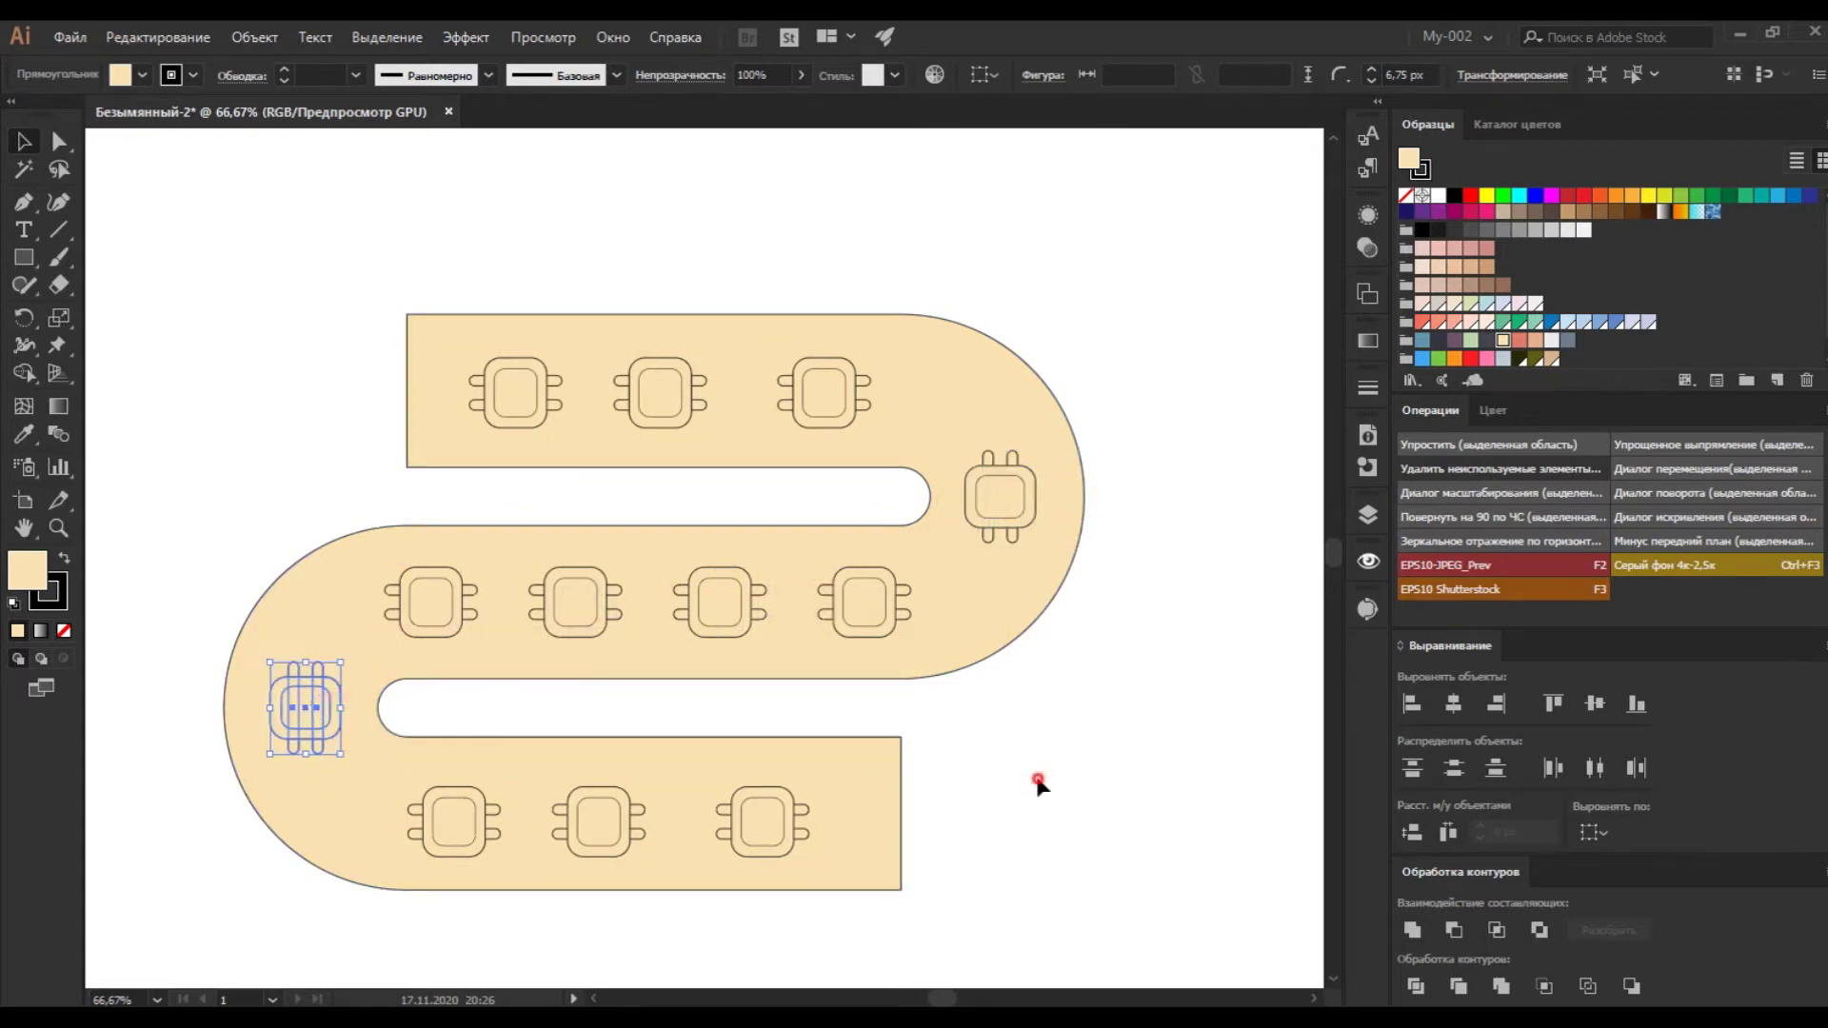
left_click(1037, 783)
Create an inner parallel contour of the S-shaped band with Offset Path at -68 px and mitered joins.
key("ctrl+equal")
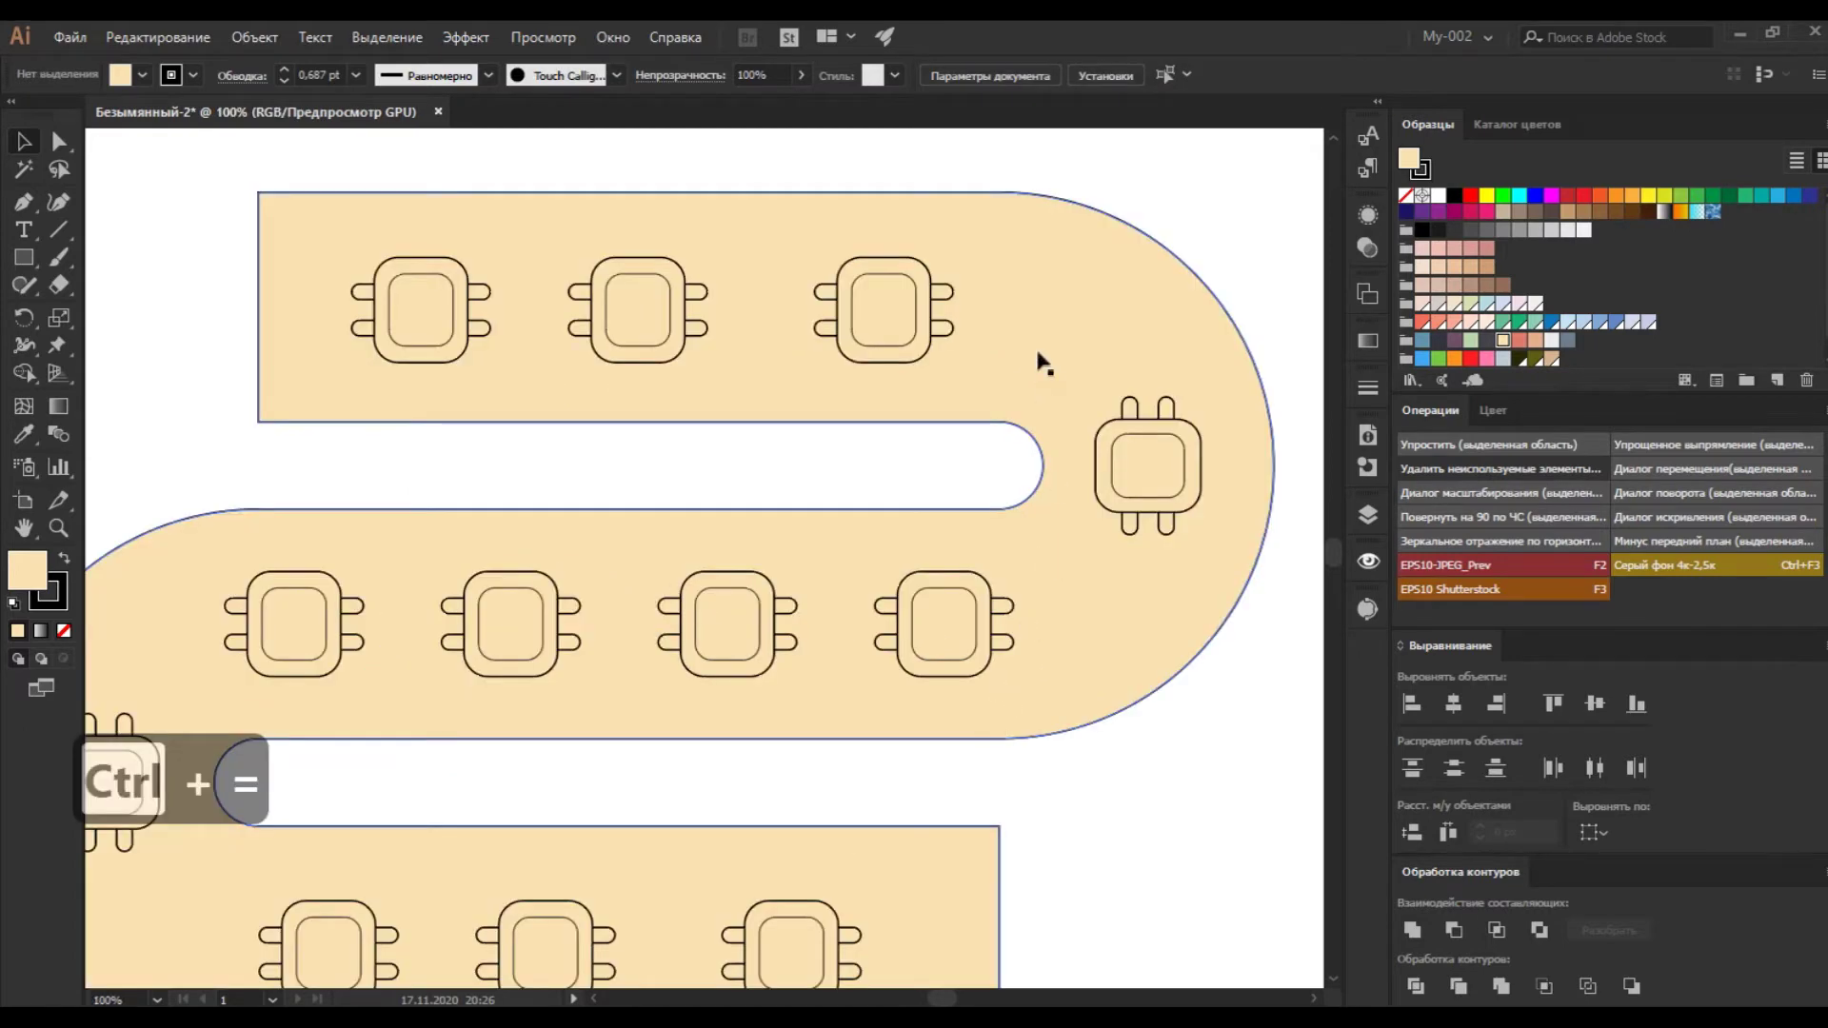
left_click(1040, 367)
left_click(246, 43)
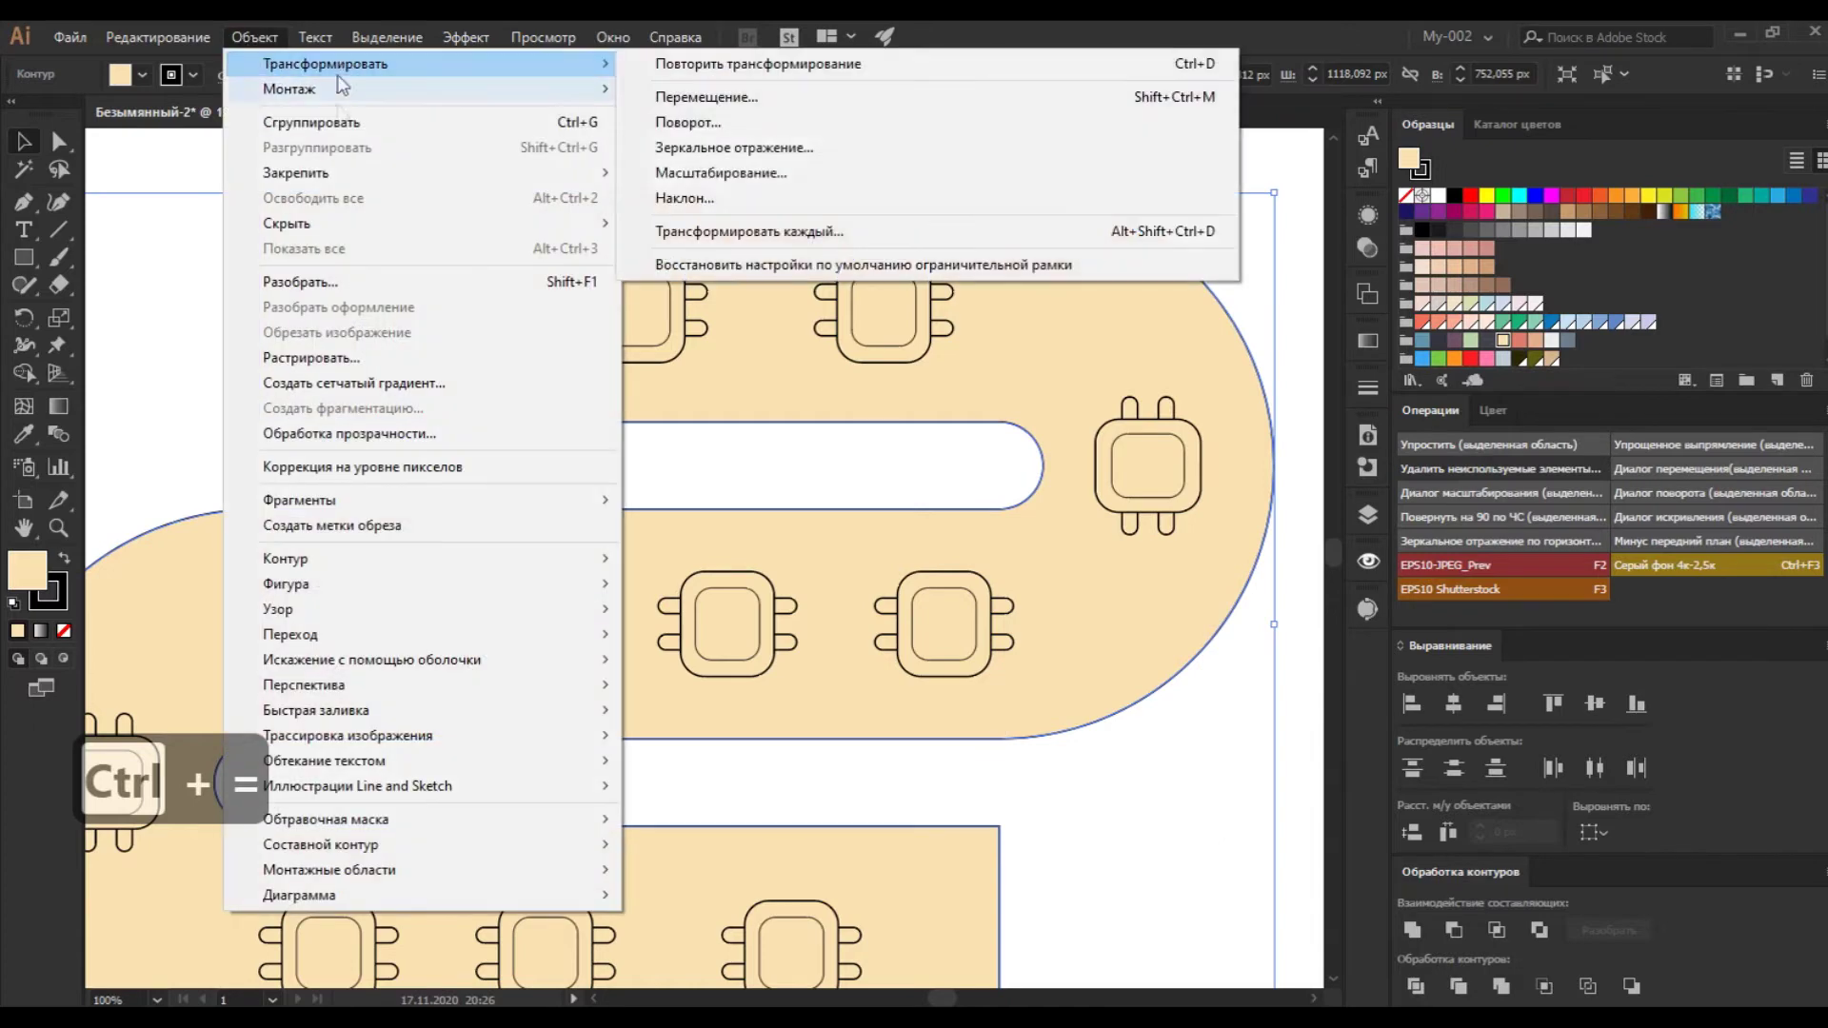
mouse_move(575, 572)
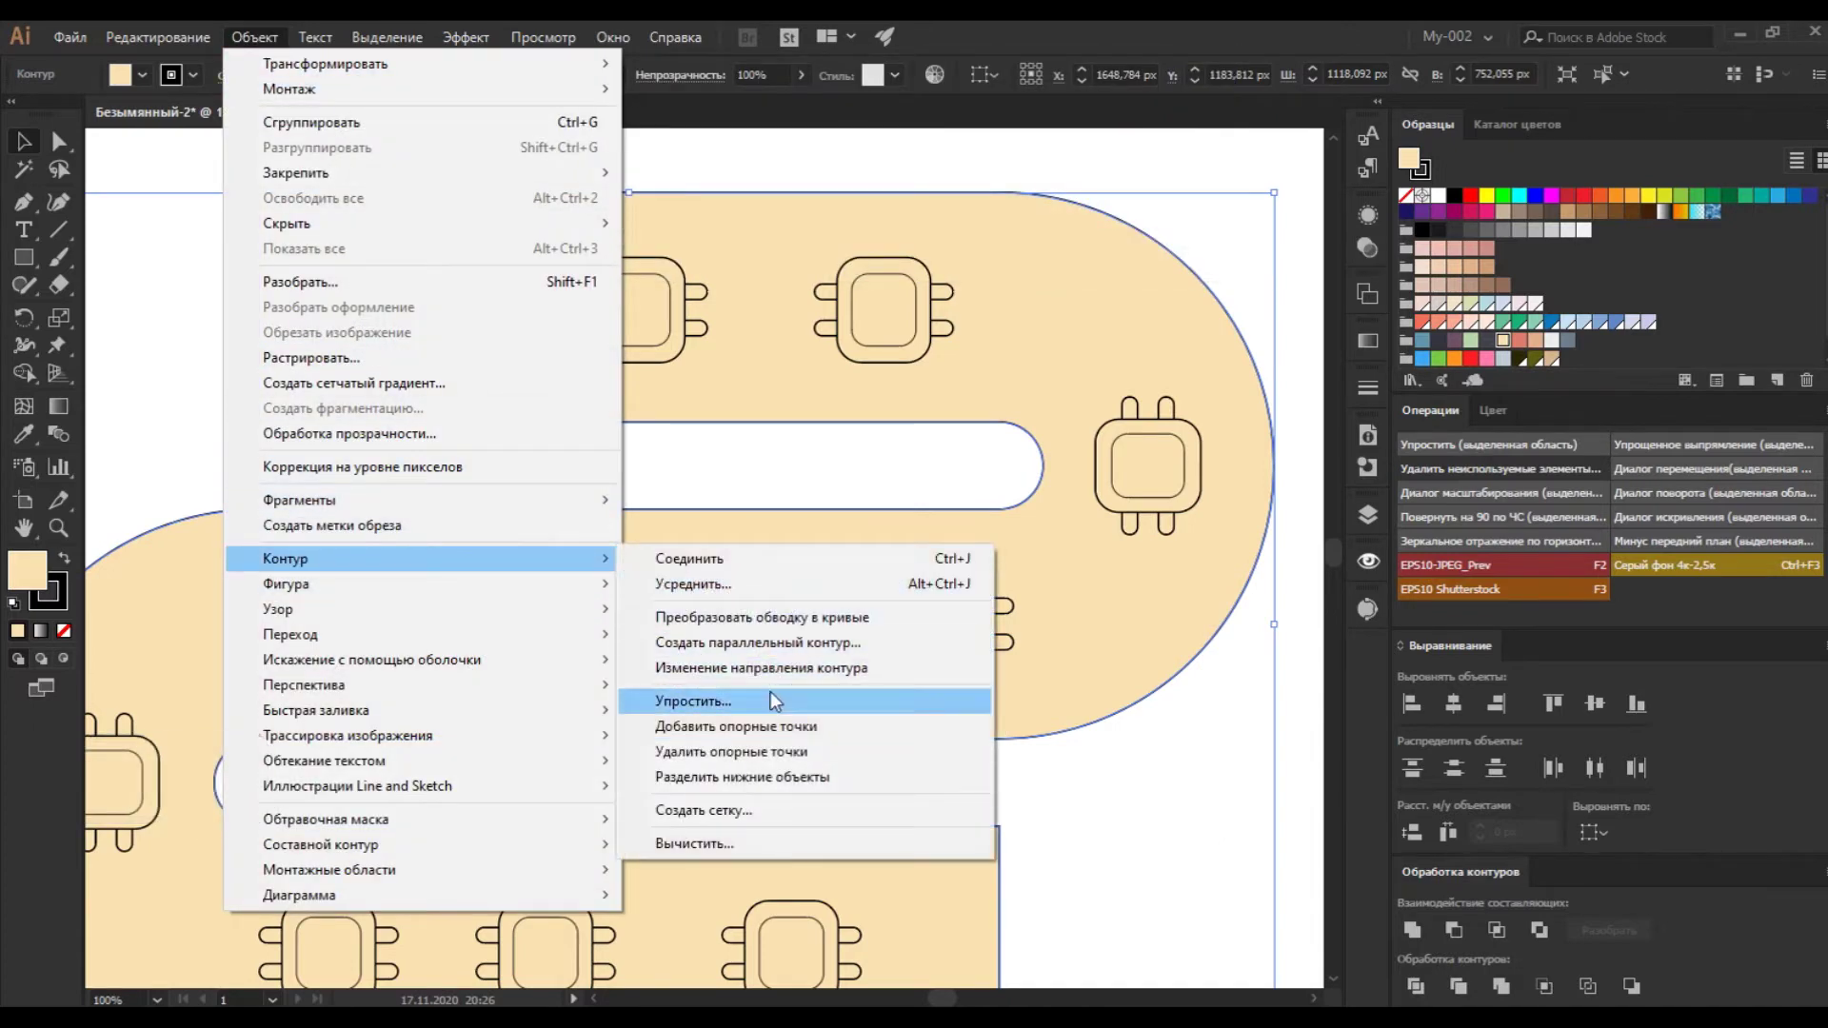
left_click(757, 642)
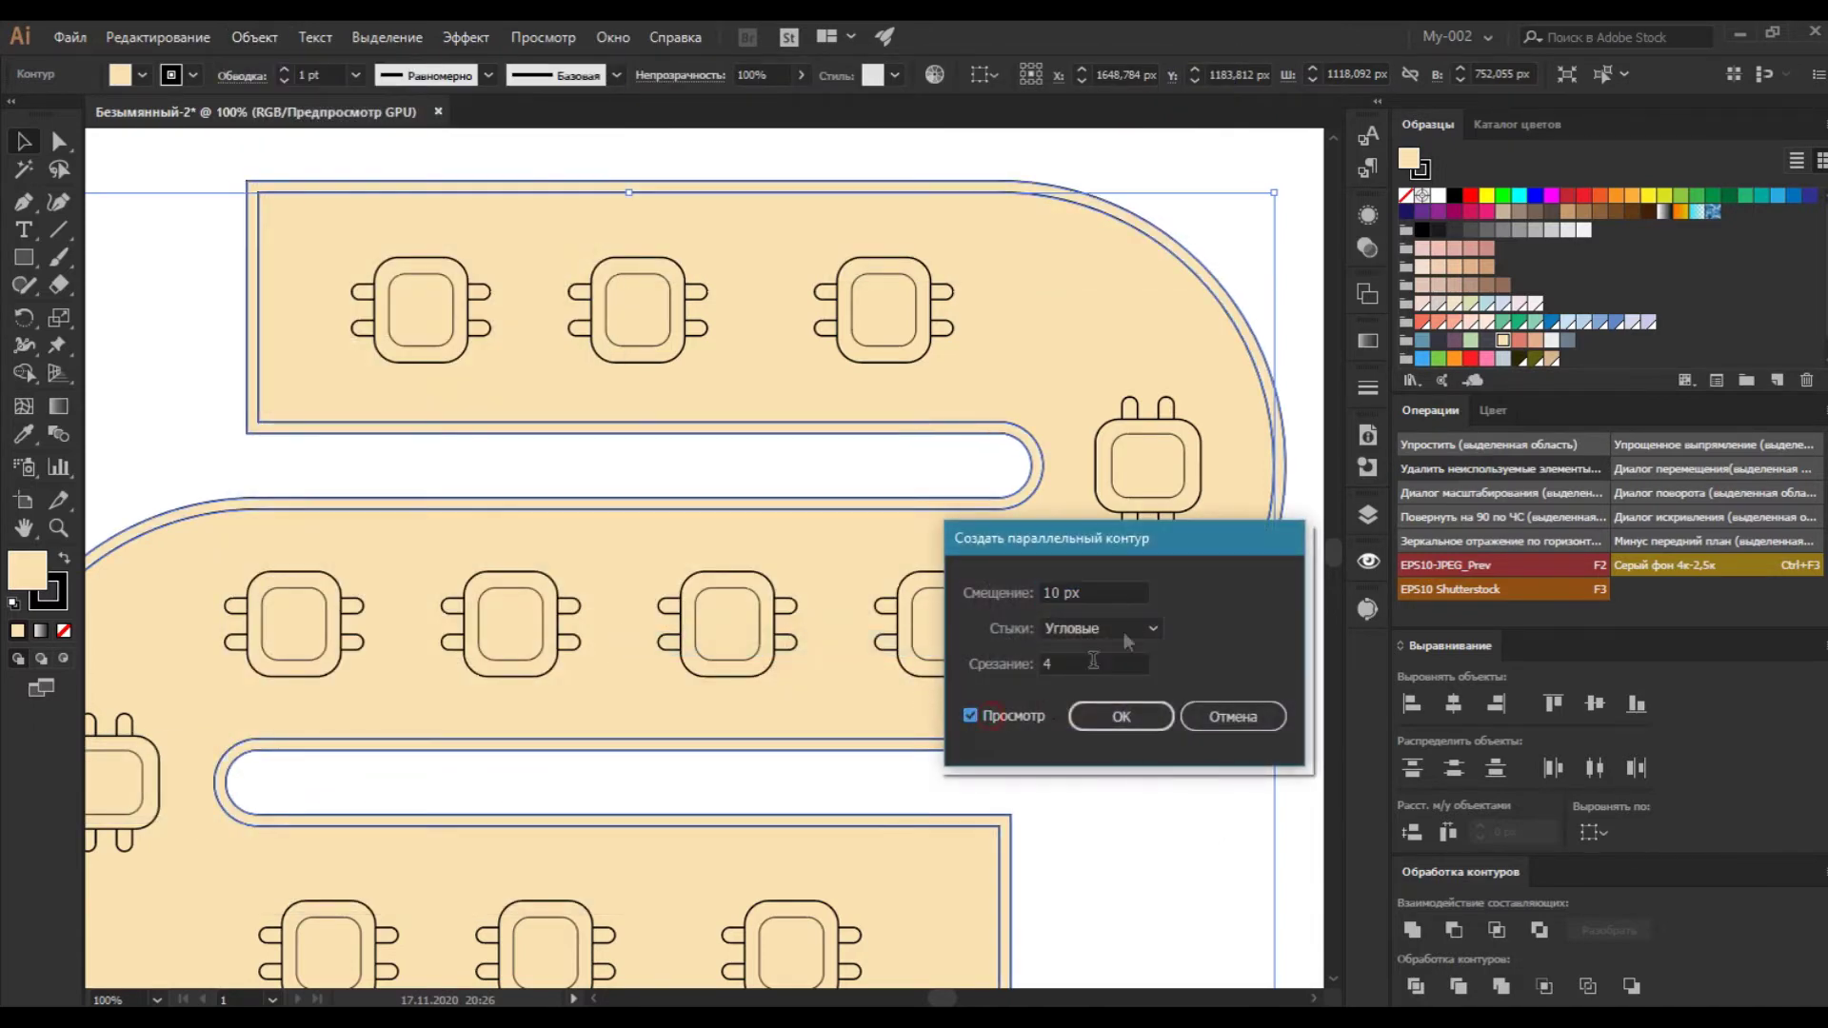
key("Down")
key("Down")
key("Down")
key("Down")
key("Down")
key("Down")
key("Down")
key("Down")
key("Down")
key("Down")
key("Down")
key("Down")
key("Down")
key("Down")
key("Down")
key("Down")
key("Down")
key("Down")
key("Down")
key("Down")
key("Down")
key("Down")
key("Down")
key("Down")
key("Down")
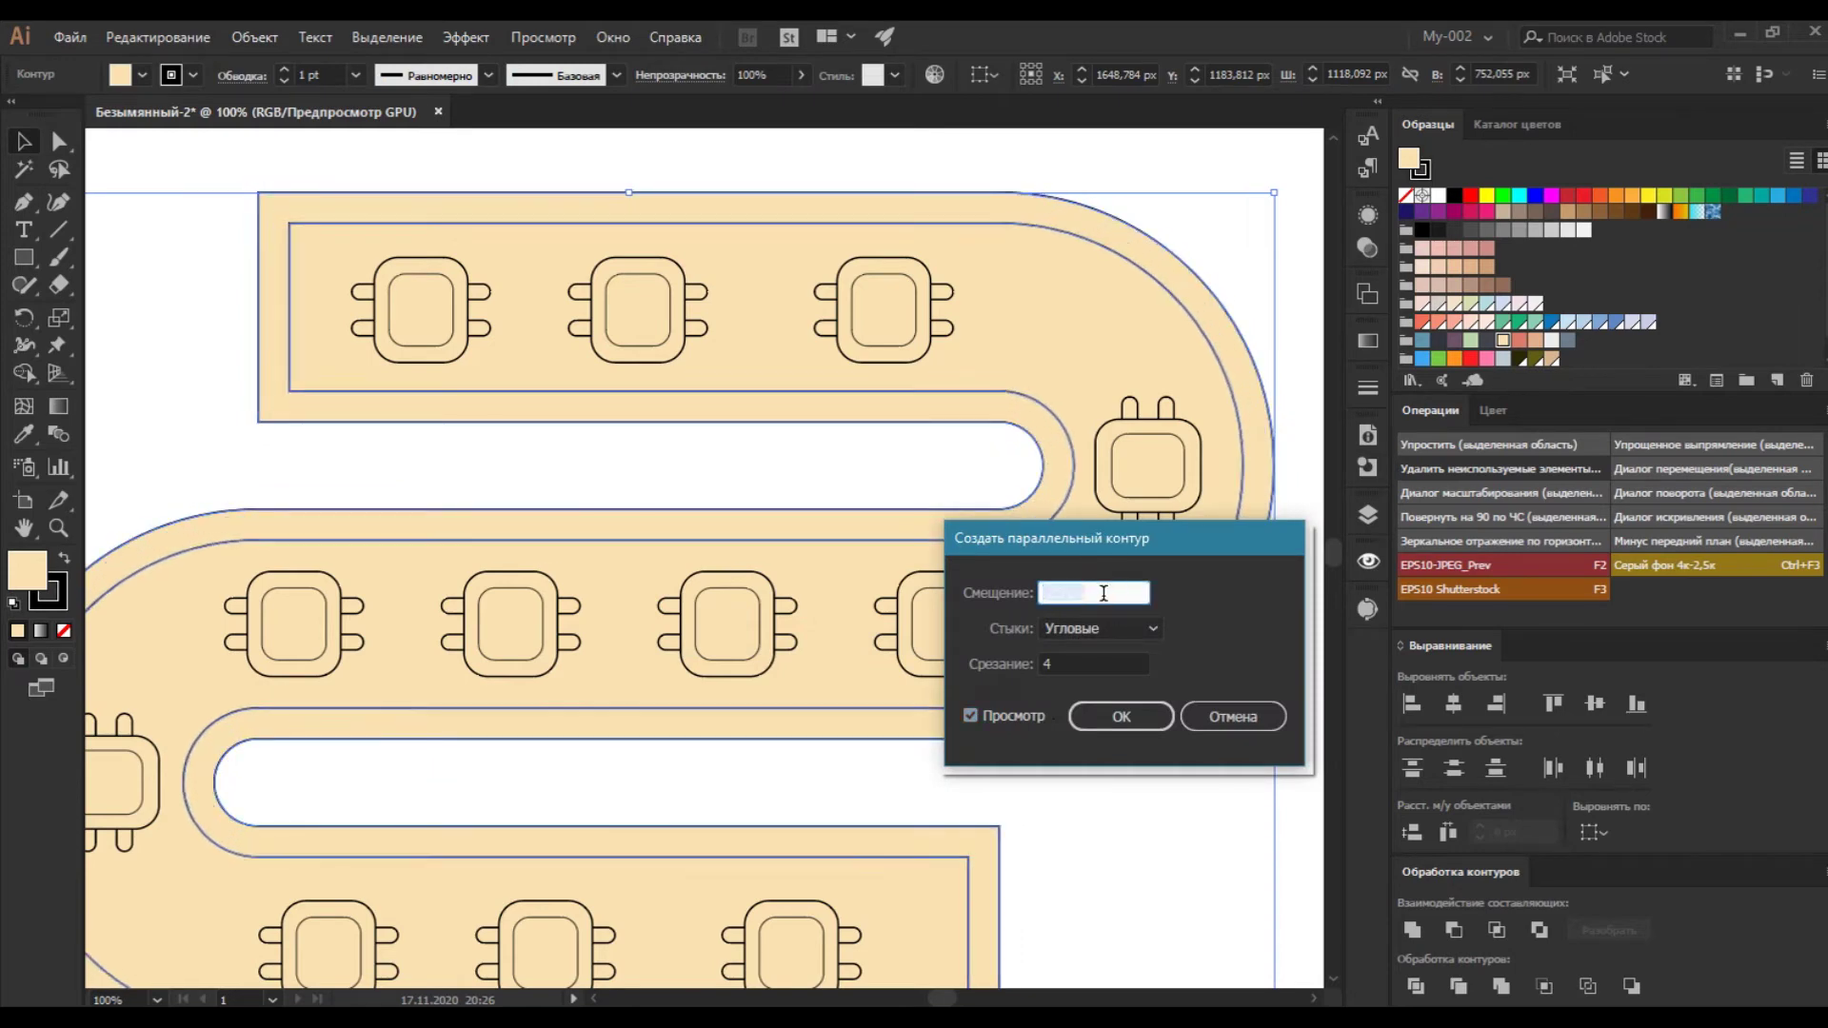
key("Down")
key("Down")
key("Down")
key("Down")
key("Down")
key("Down")
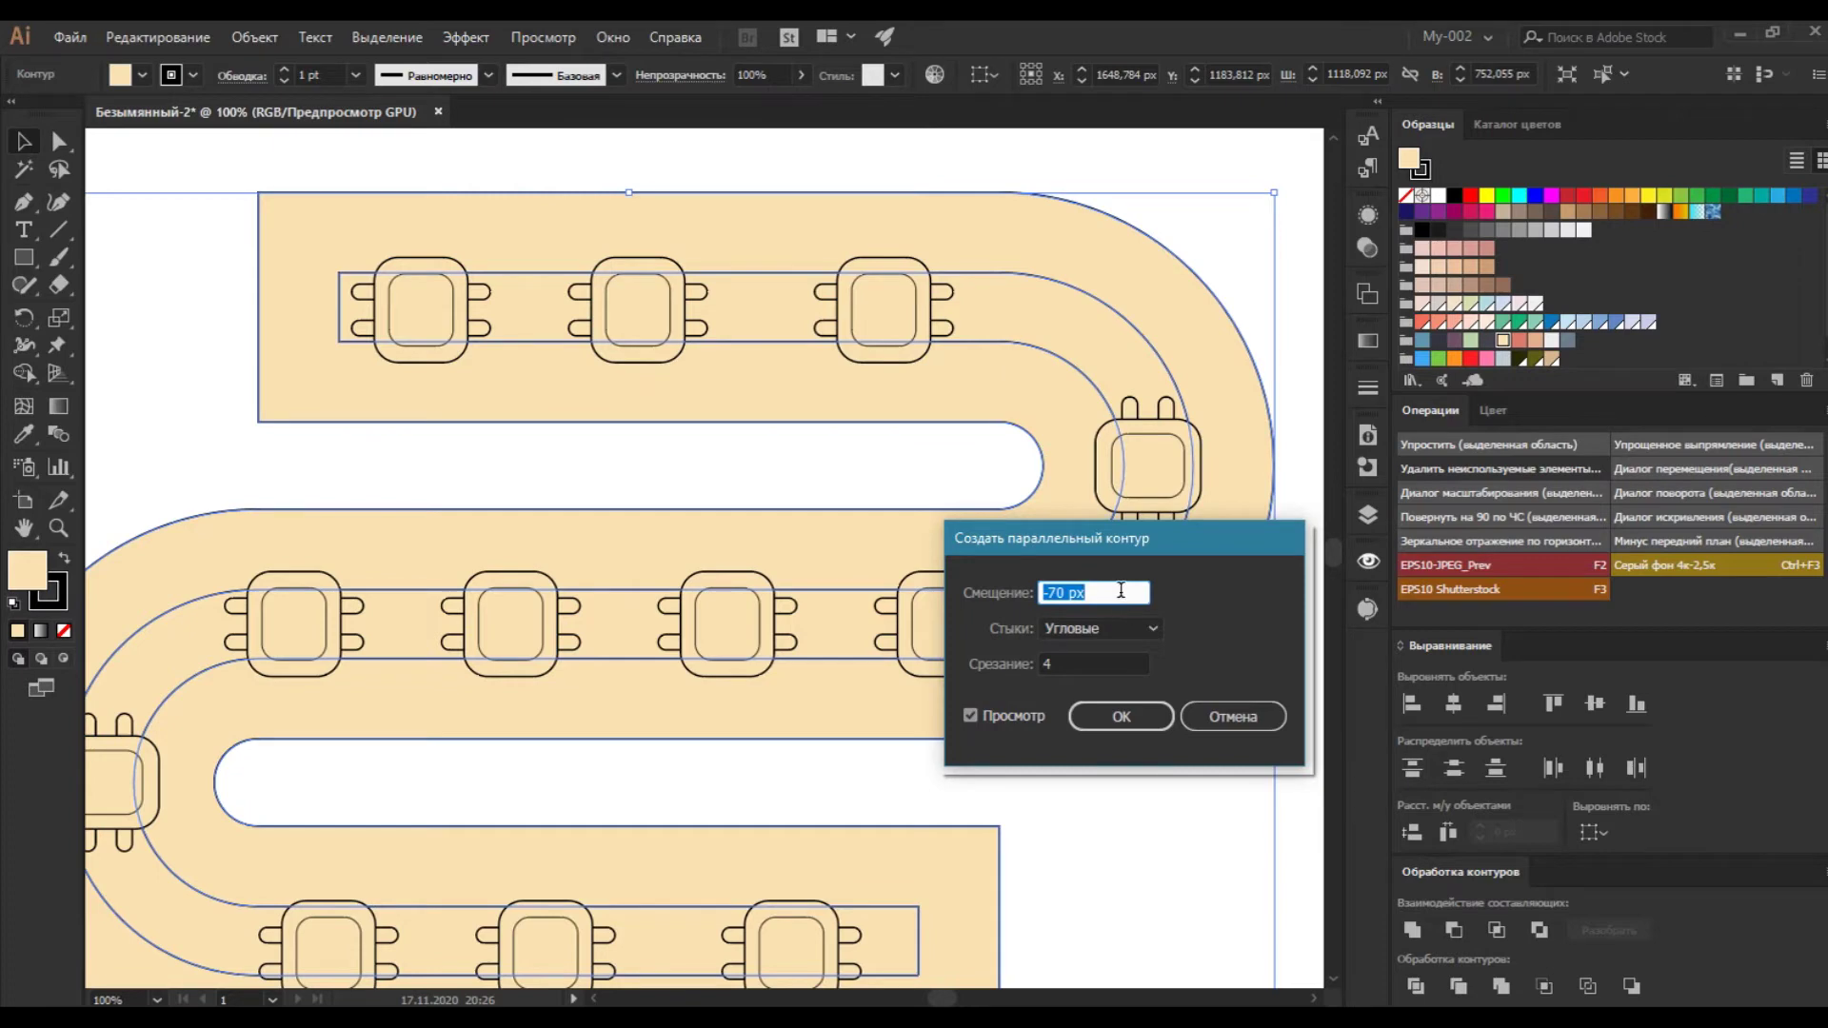
key("Up")
key("Up")
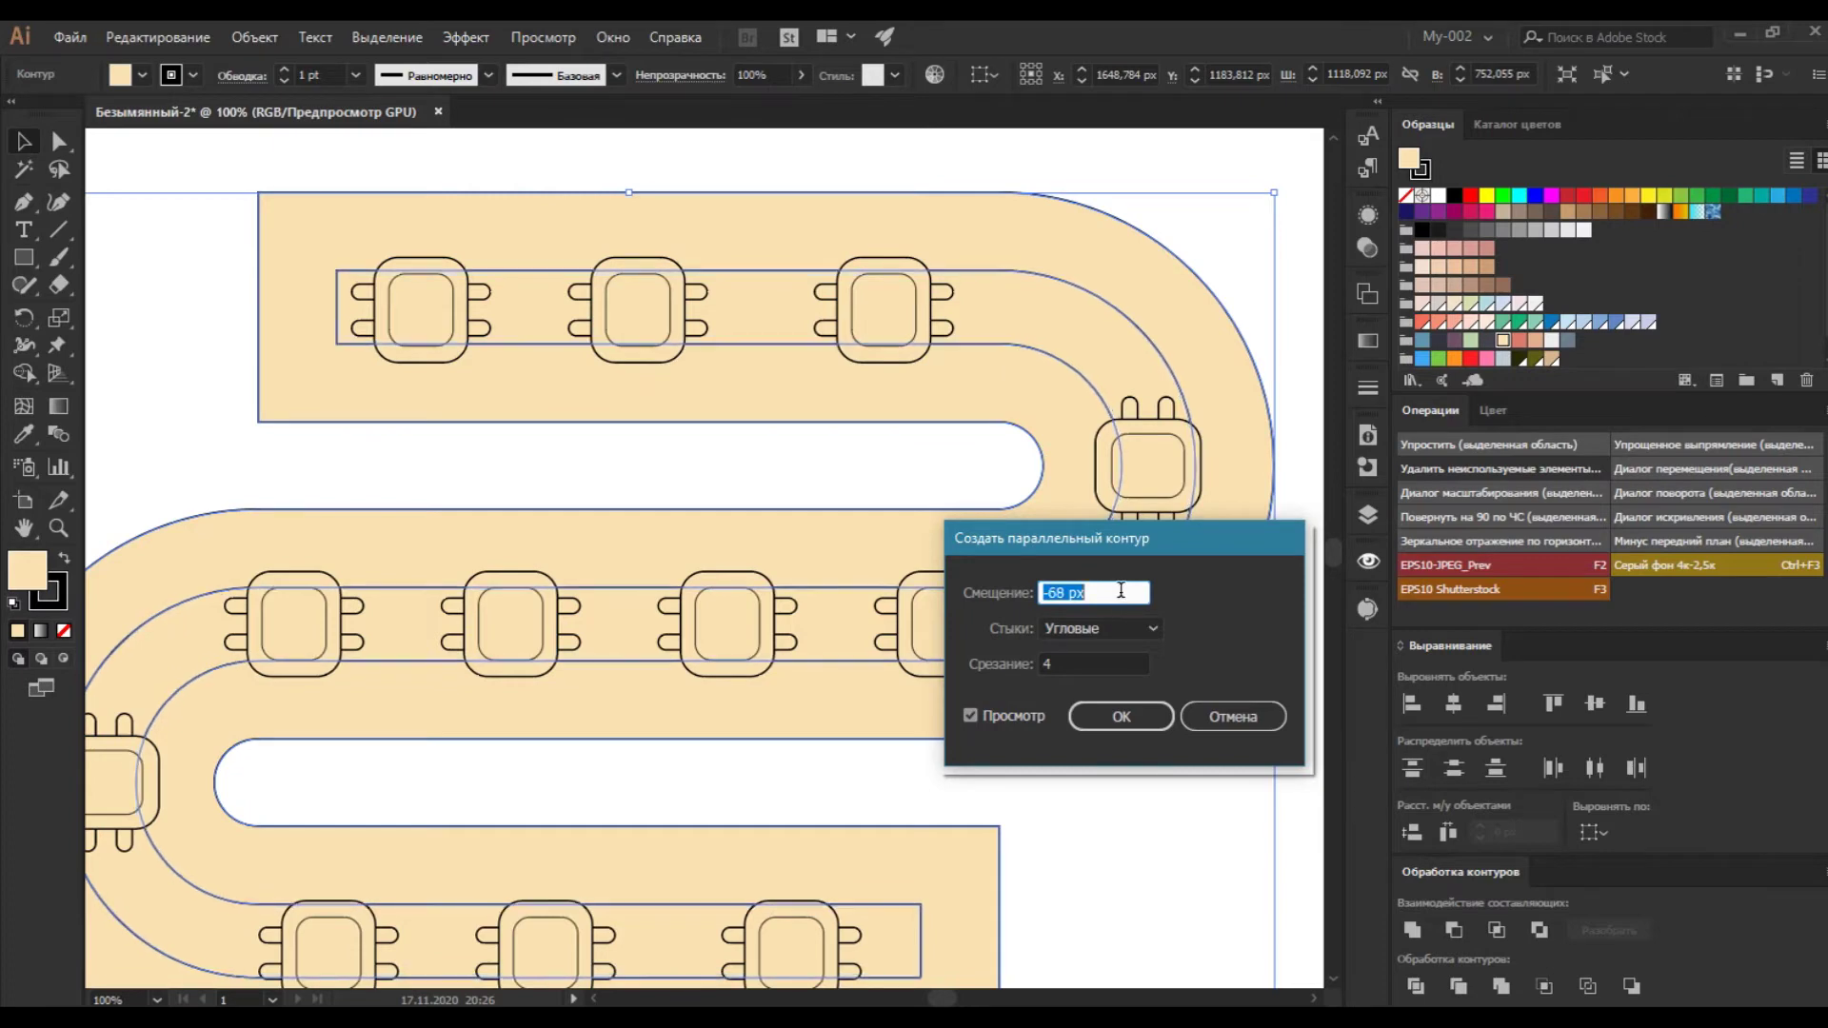
left_click(1117, 718)
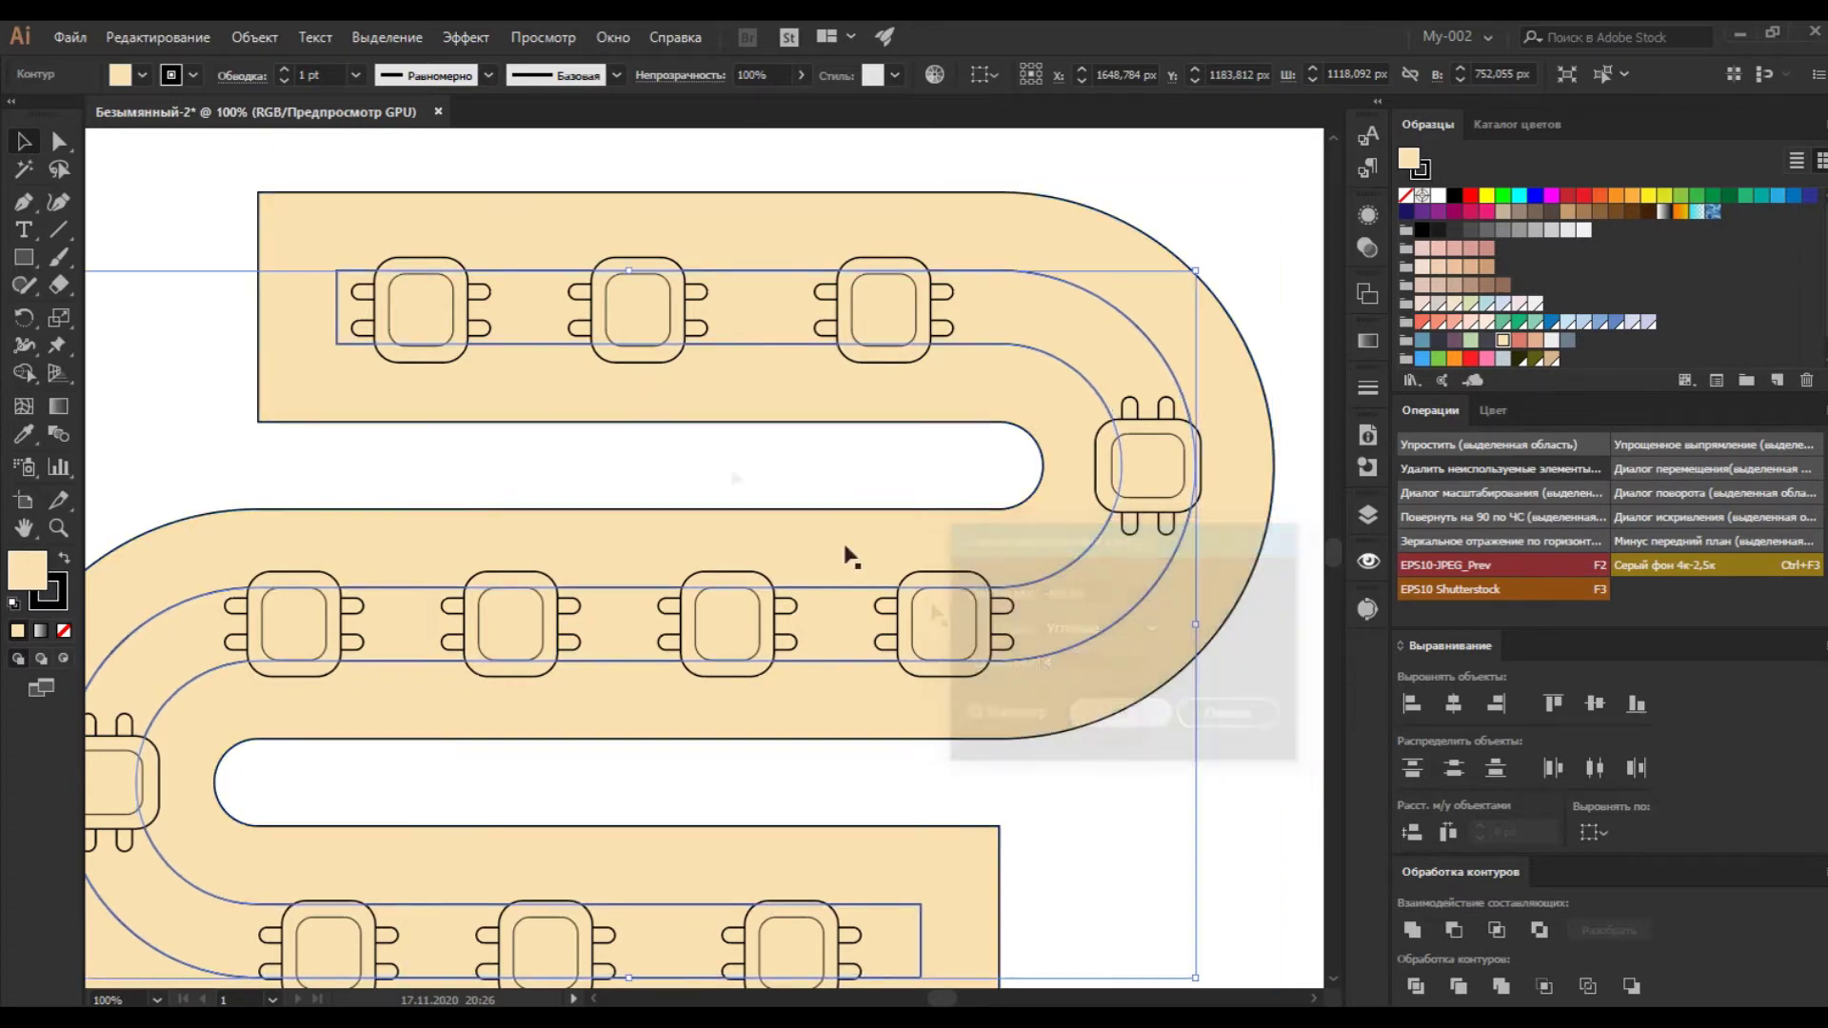
Nudge the upper row of three symbols slightly upward to centre it on the narrow inner band.
left_click(437, 314)
left_click_drag(356, 163, 1032, 244)
key("Up")
key("Up")
key("Up")
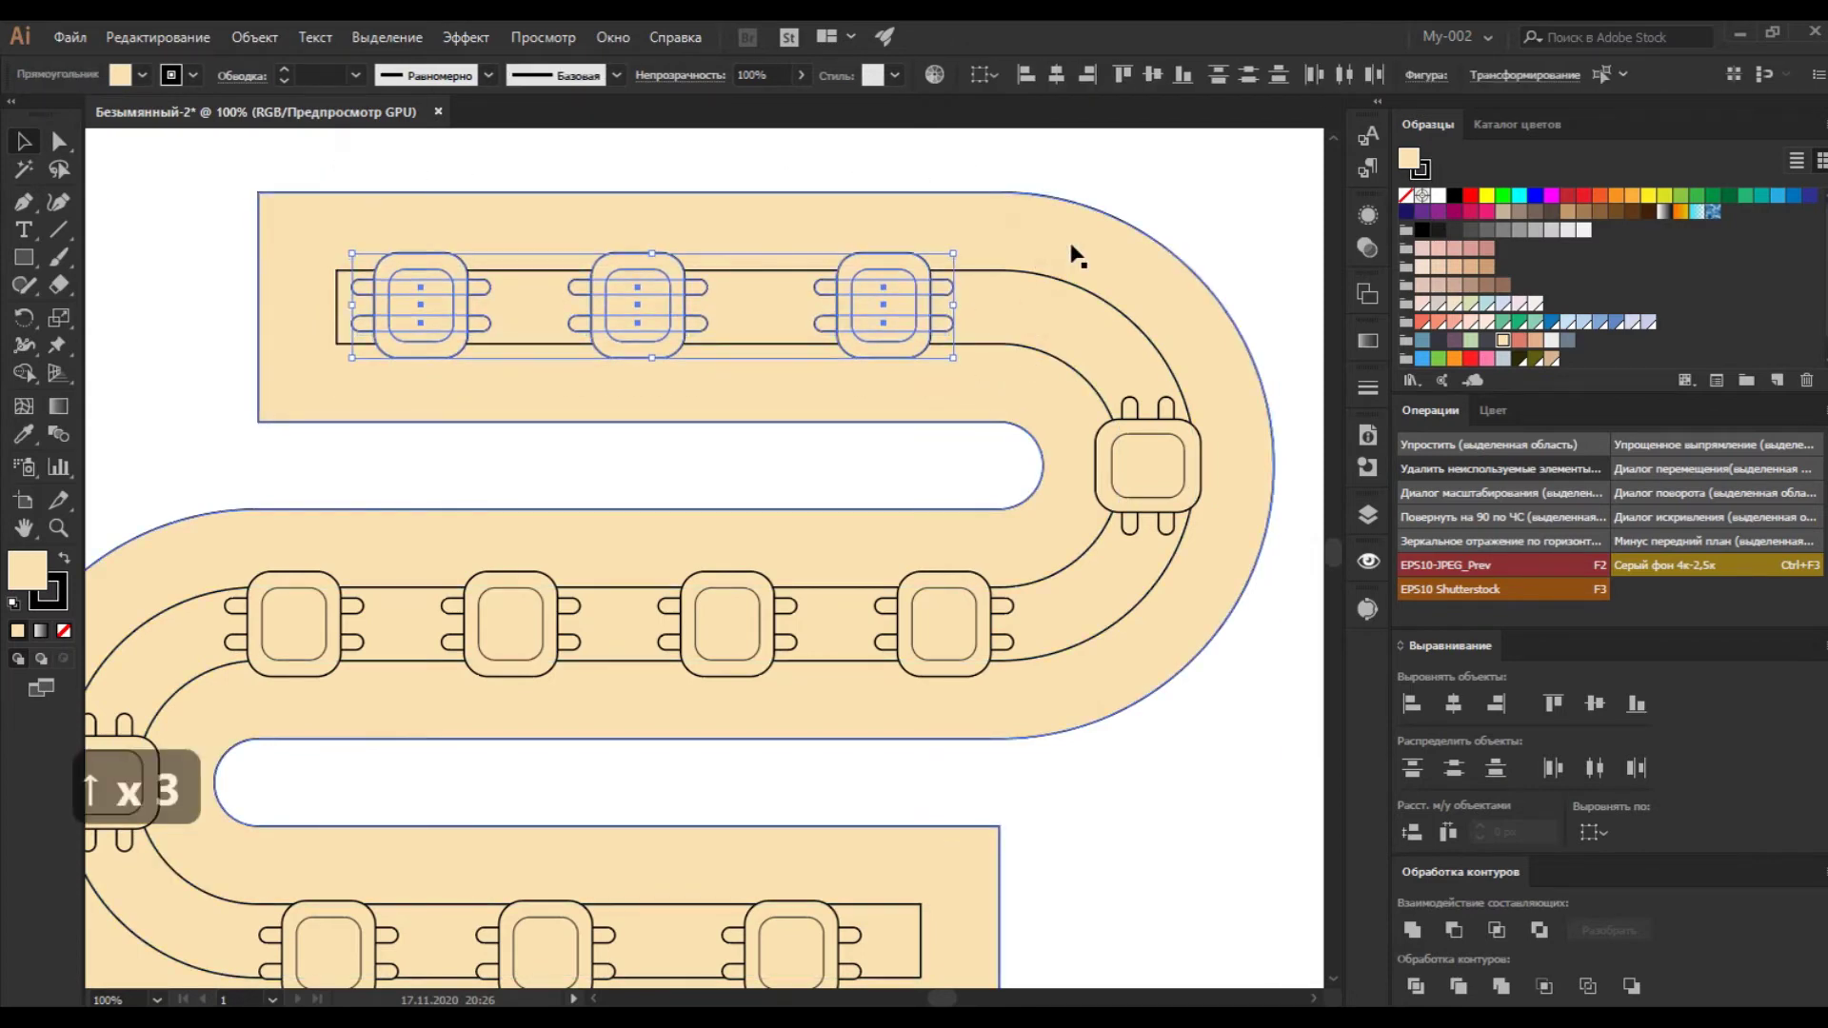
key("Up")
key("Down")
Nudge the right-bend symbol slightly to the right to centre it on the inner band.
left_click(1172, 467)
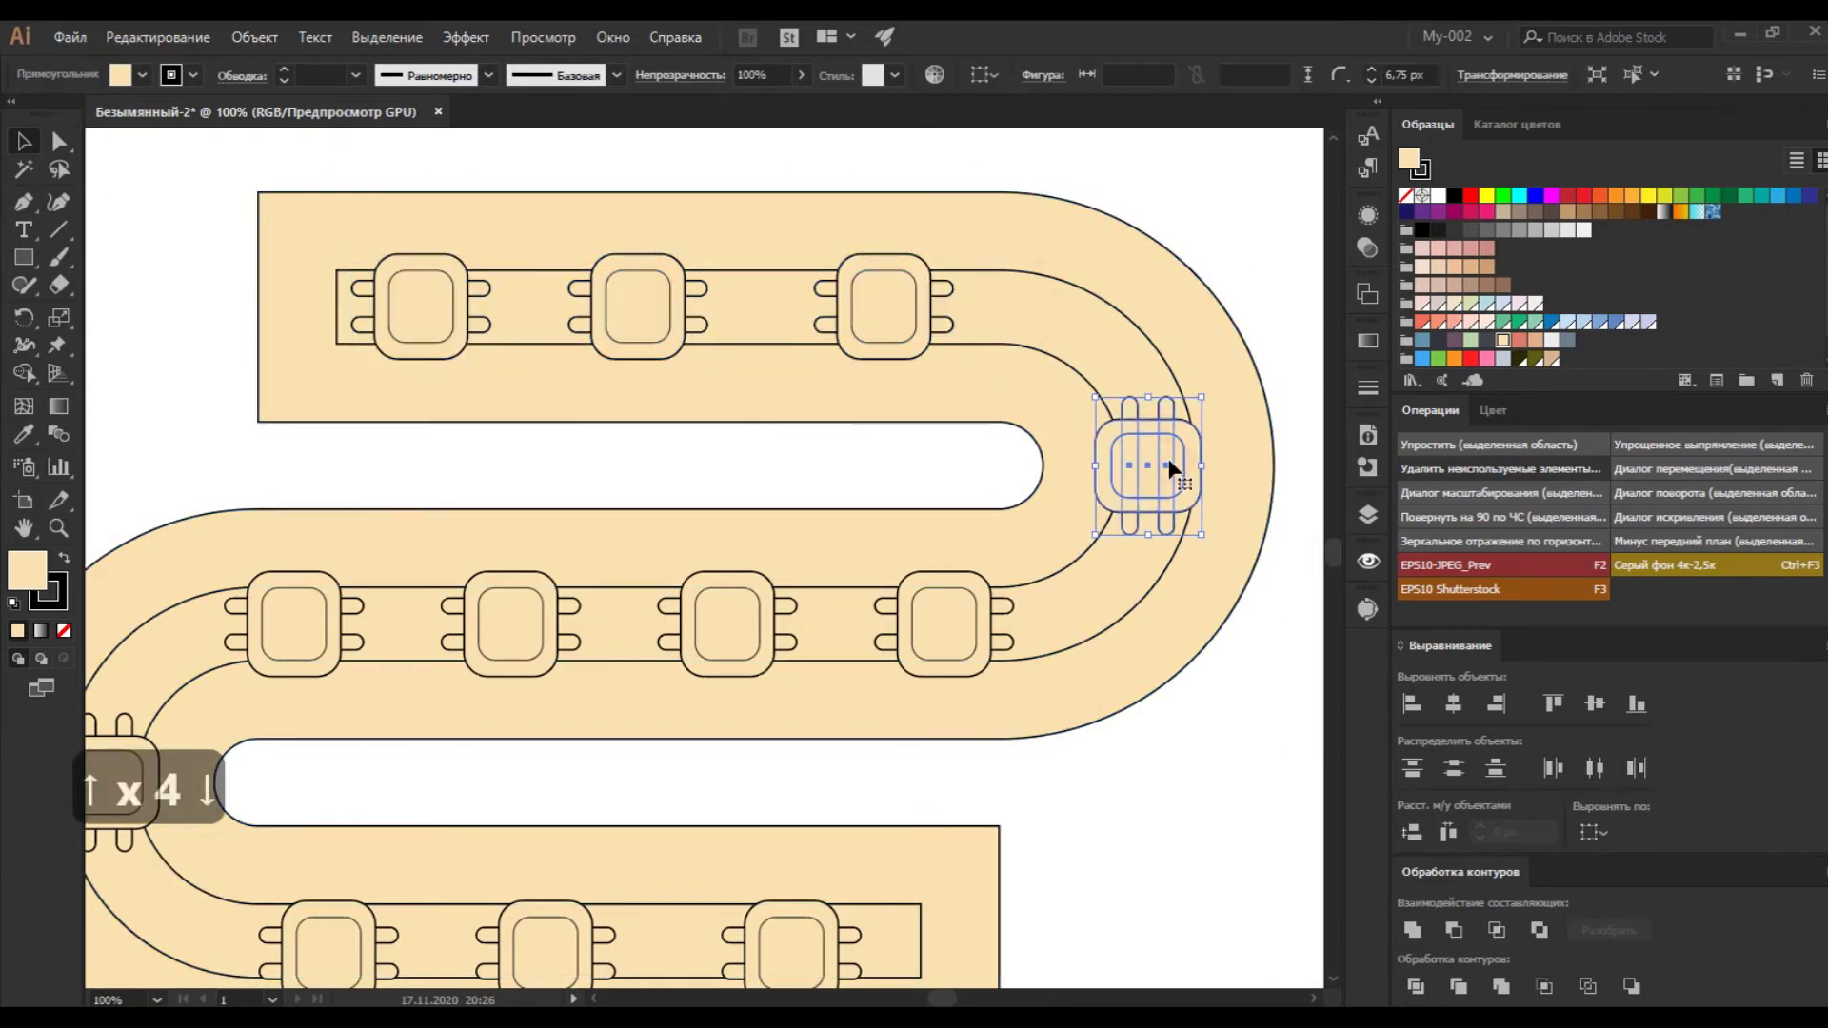
key("Right")
key("Right")
Nudge the left-bend symbol slightly to the left to centre it on the inner band.
scroll(1047, 495, "down", 3)
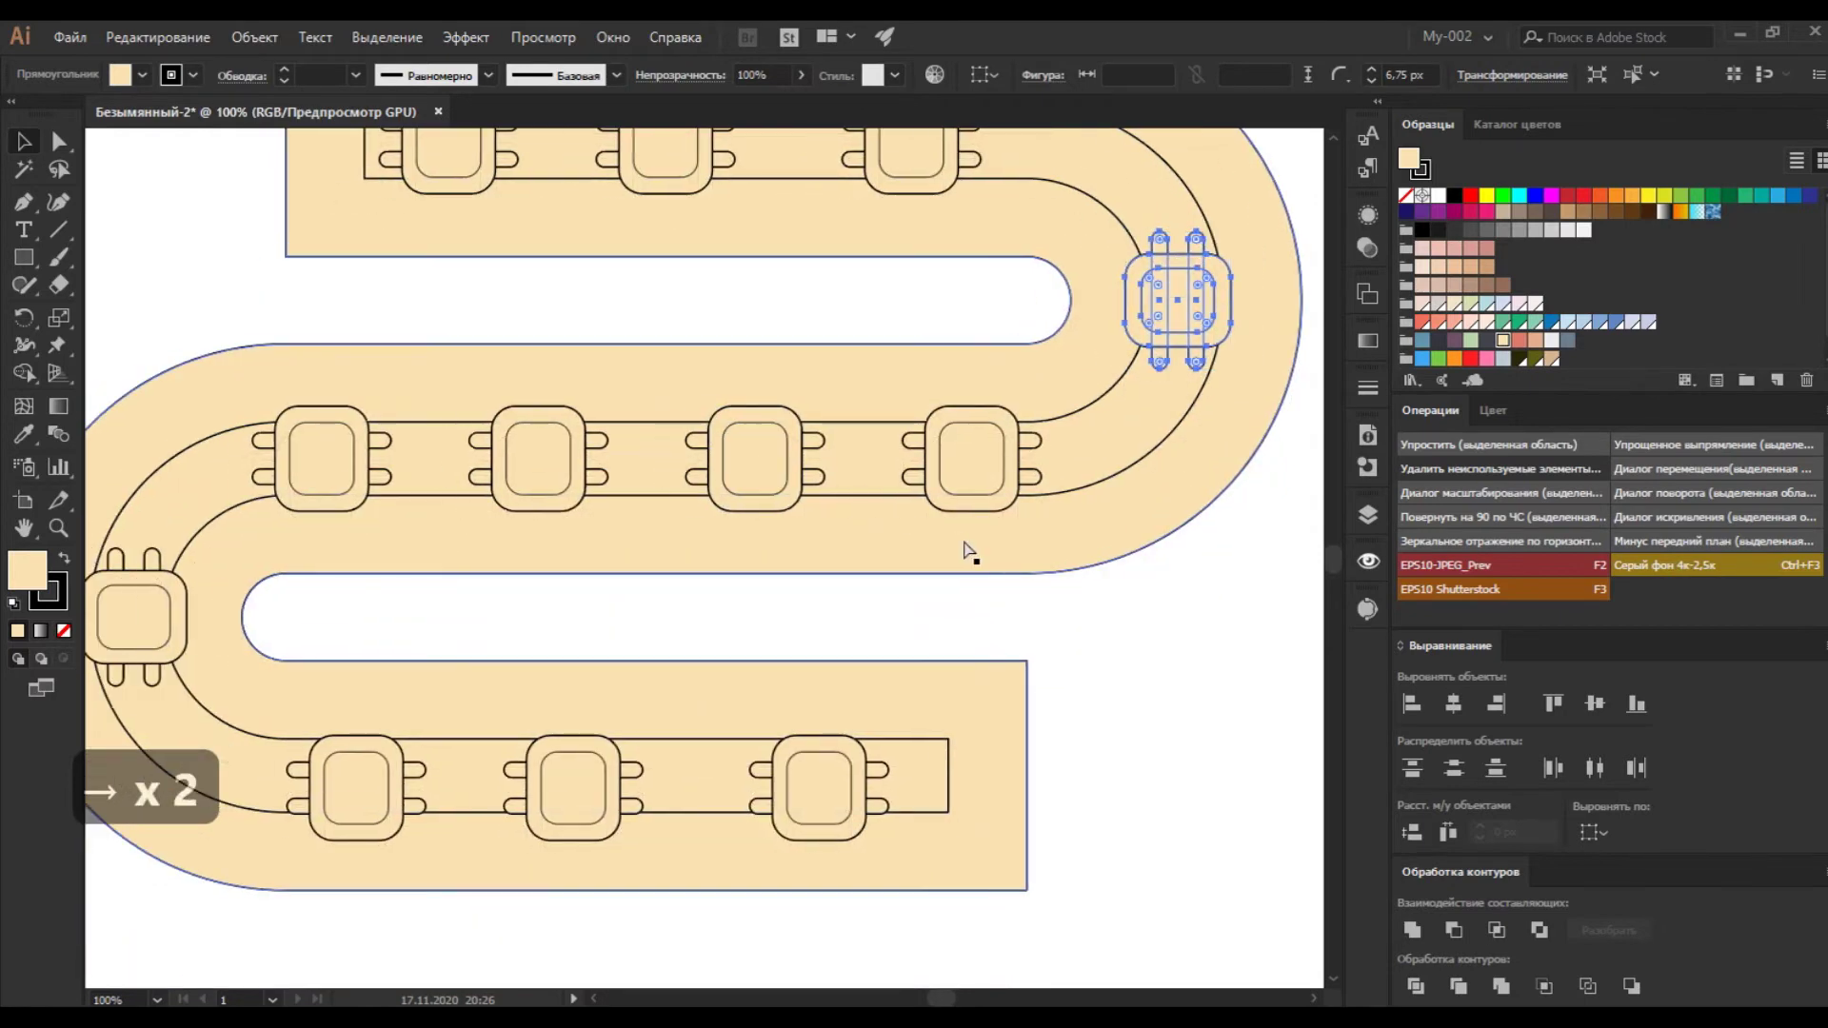
scroll(903, 714, "down", 3)
scroll(902, 714, "left", 3)
left_click(273, 474)
key("Left")
key("Left")
key("Left")
key("Left")
key("Left")
key("Left")
key("Right")
key("Right")
key("Right")
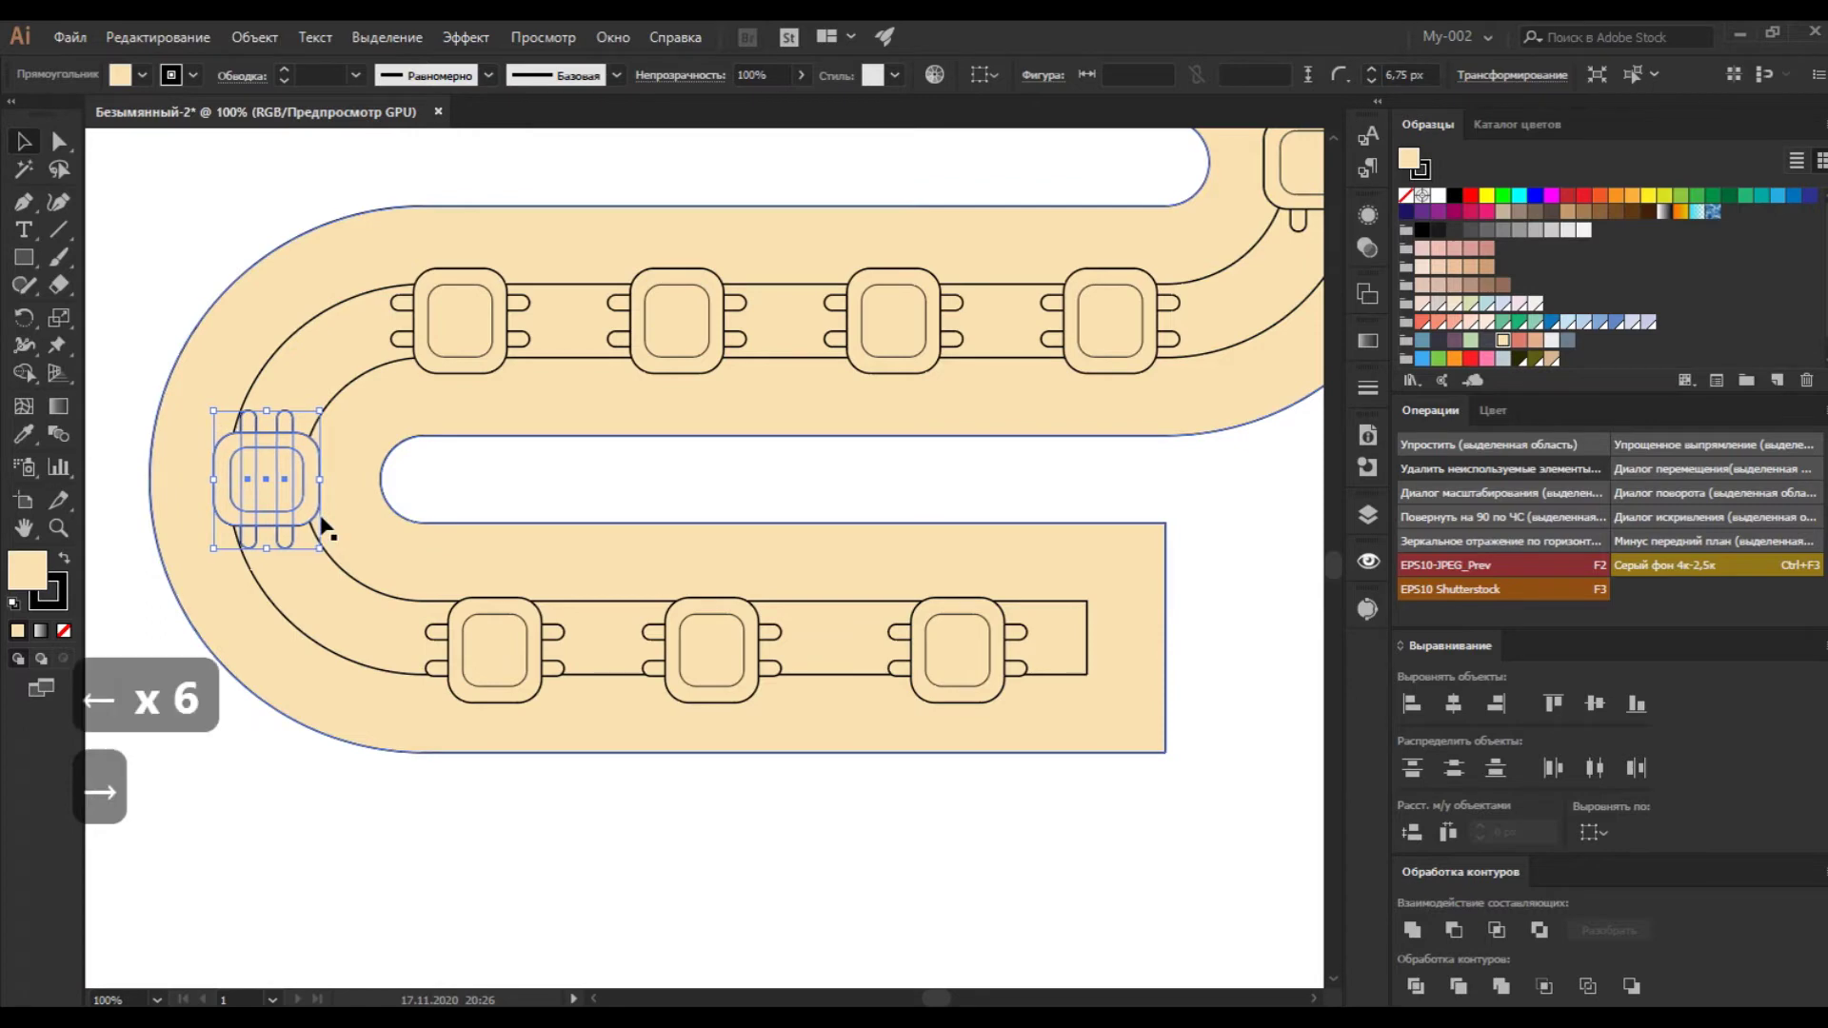
Nudge the lower row of three symbols up onto the inner band's centre line and to the right.
left_click_drag(448, 796, 1094, 571)
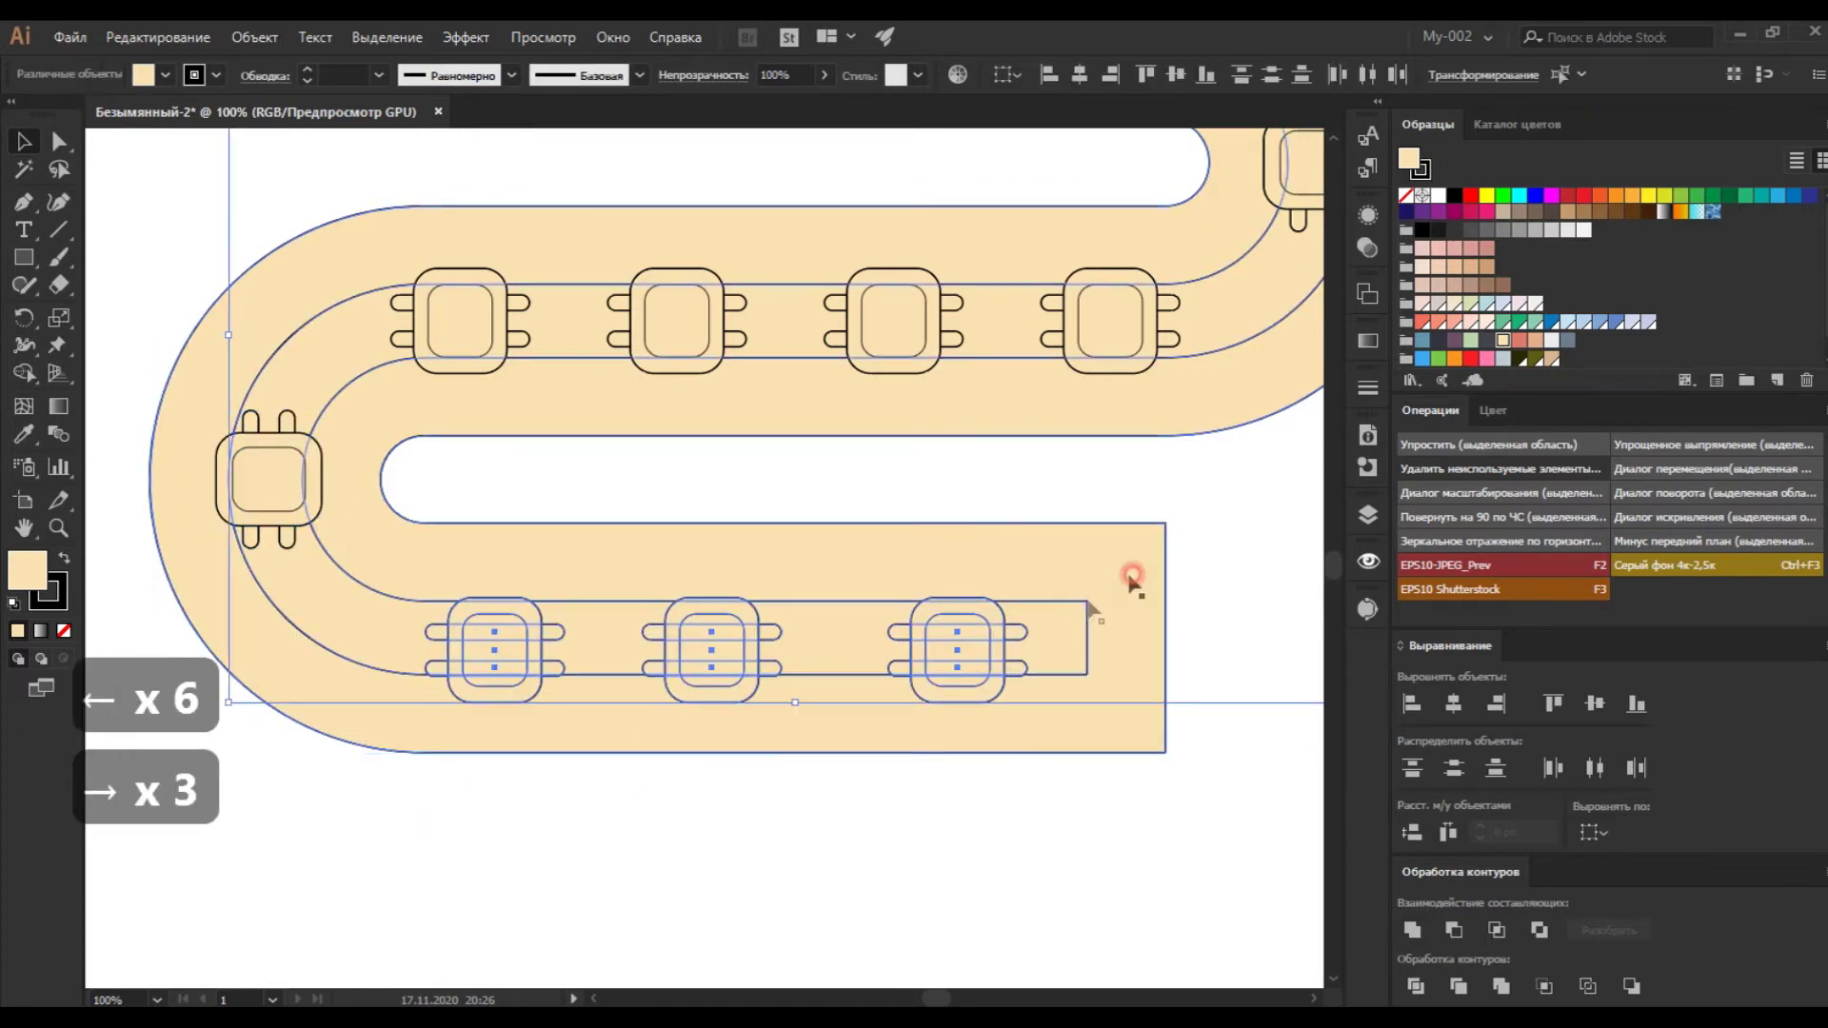
key("shift+Up")
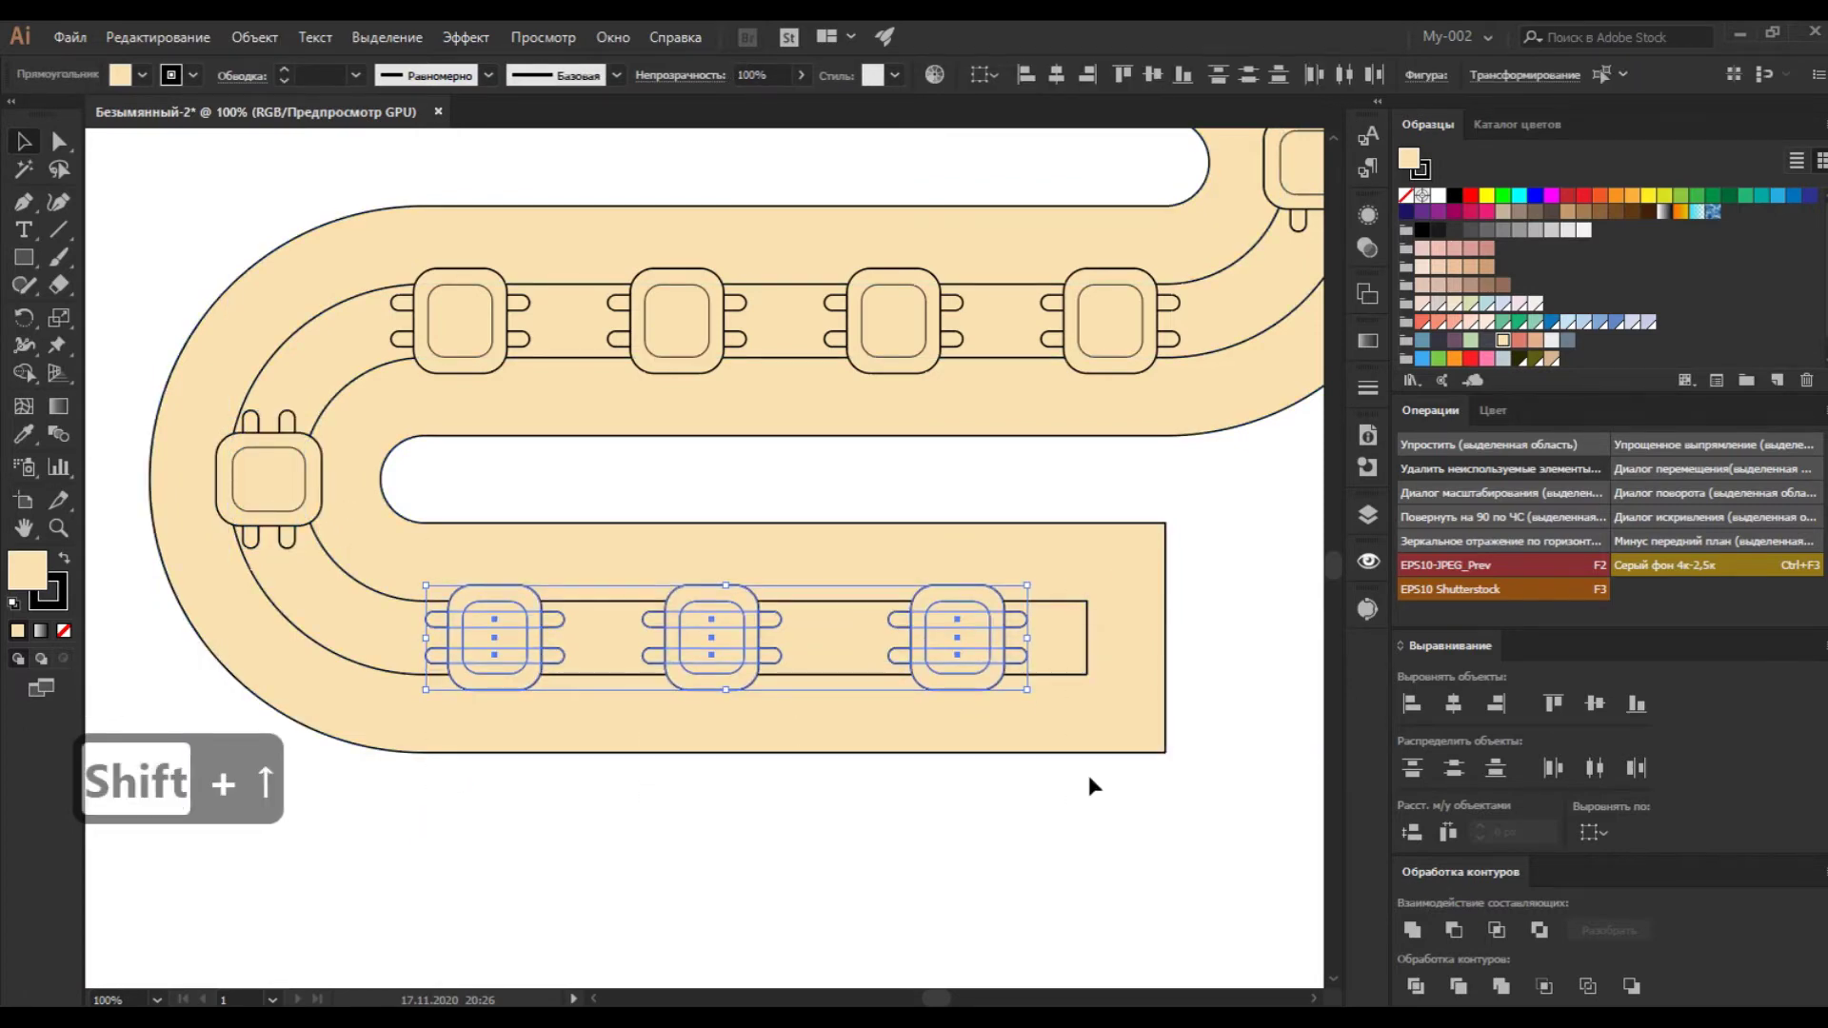
key("shift+Right")
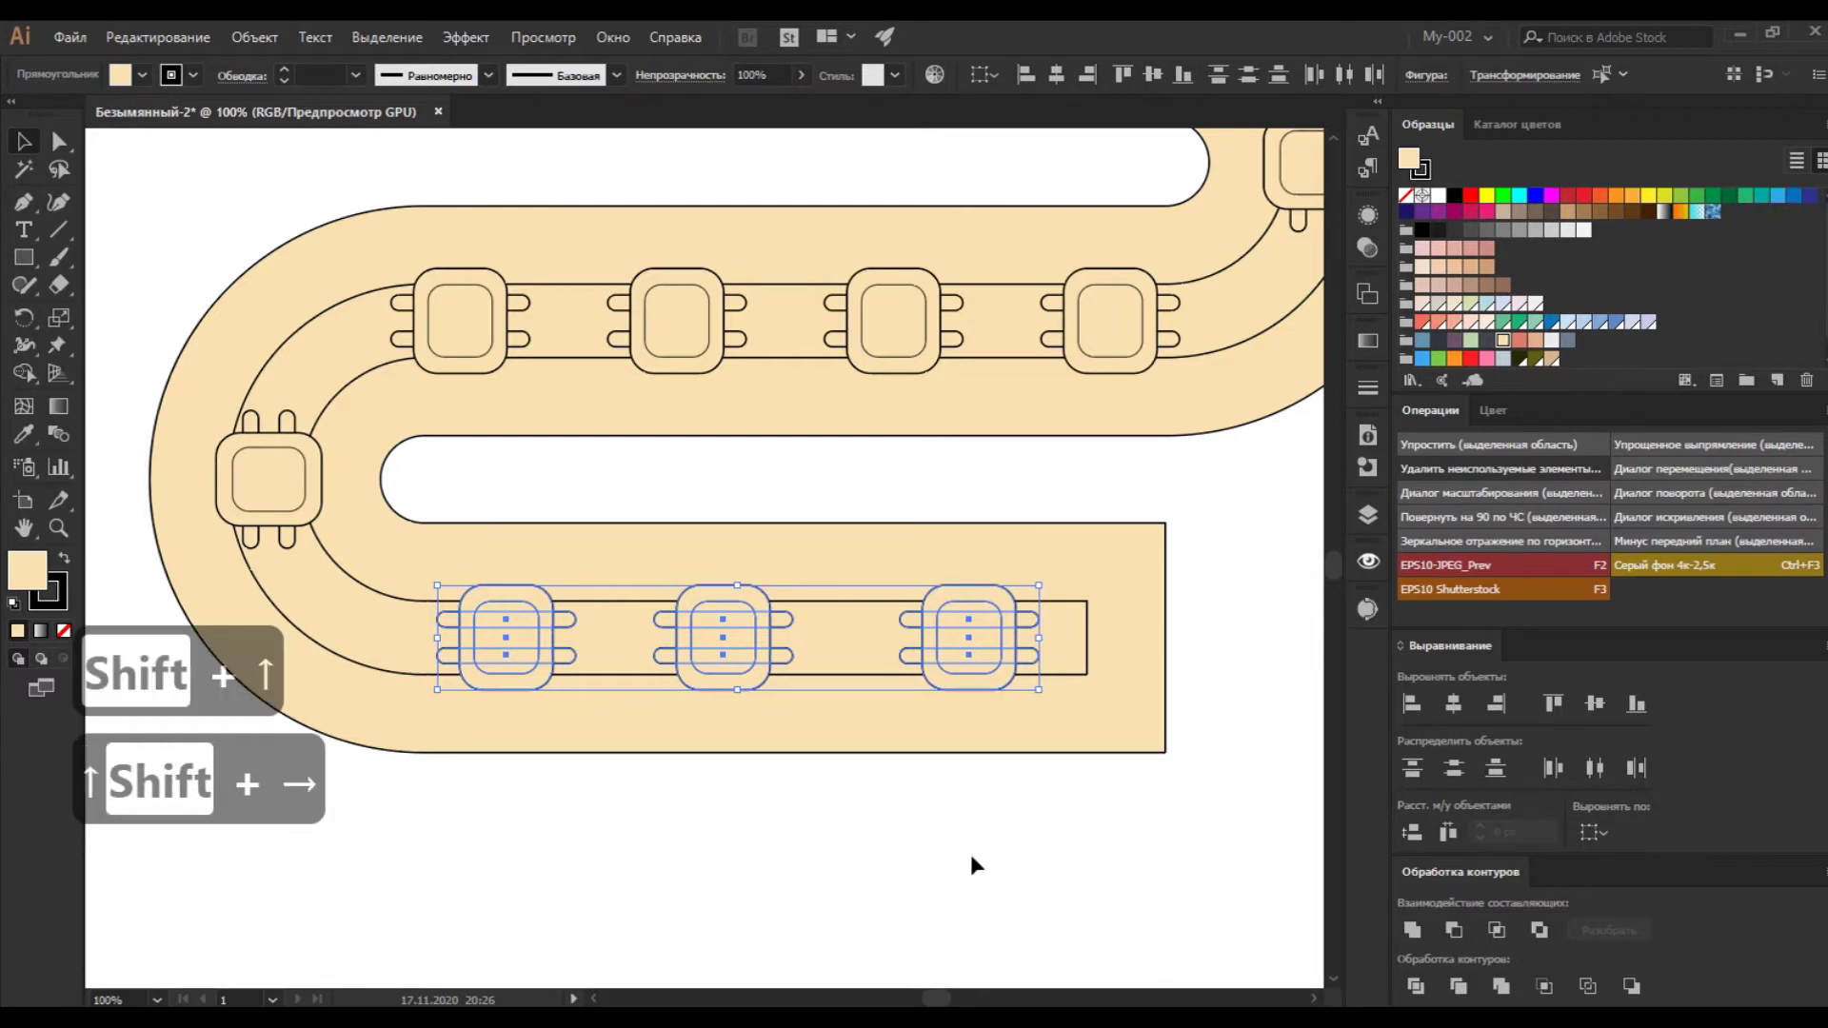
Fill the outer S-shaped band with the light orange-brown swatch and the inner band with the coral red swatch.
key("ctrl+minus")
key("ctrl+minus")
left_click(391, 228)
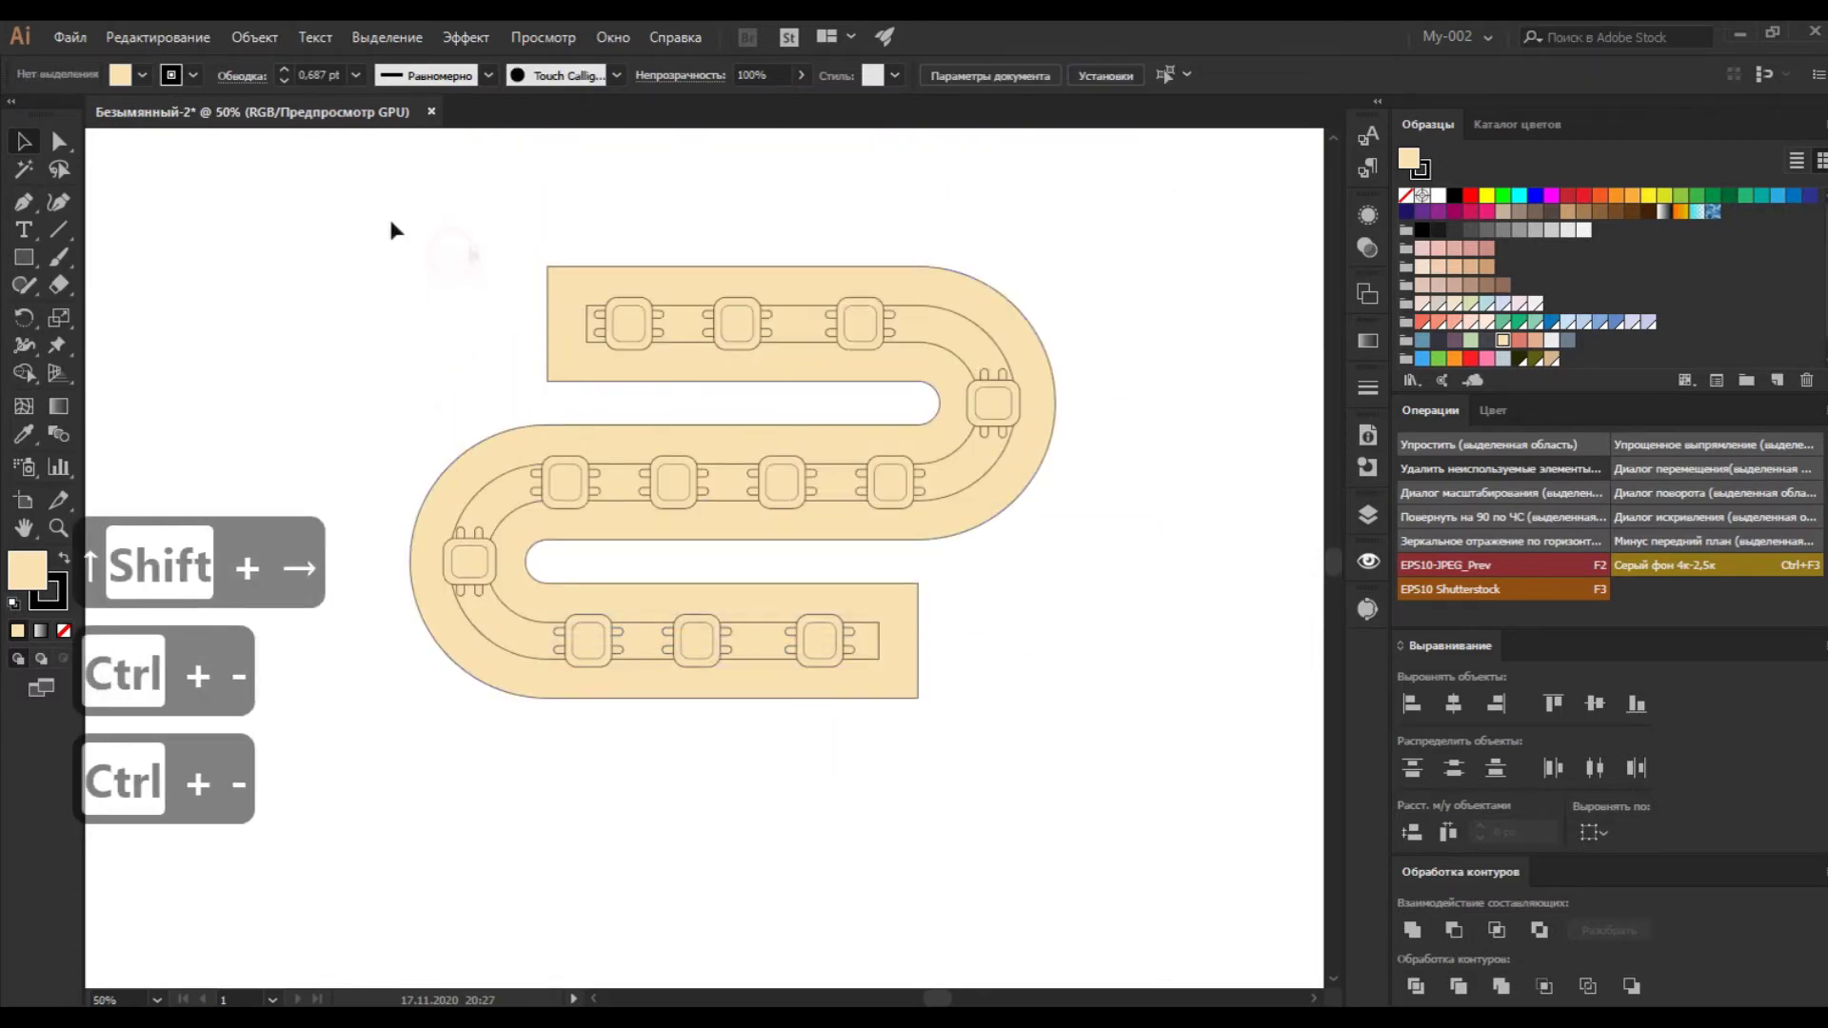
left_click(592, 290)
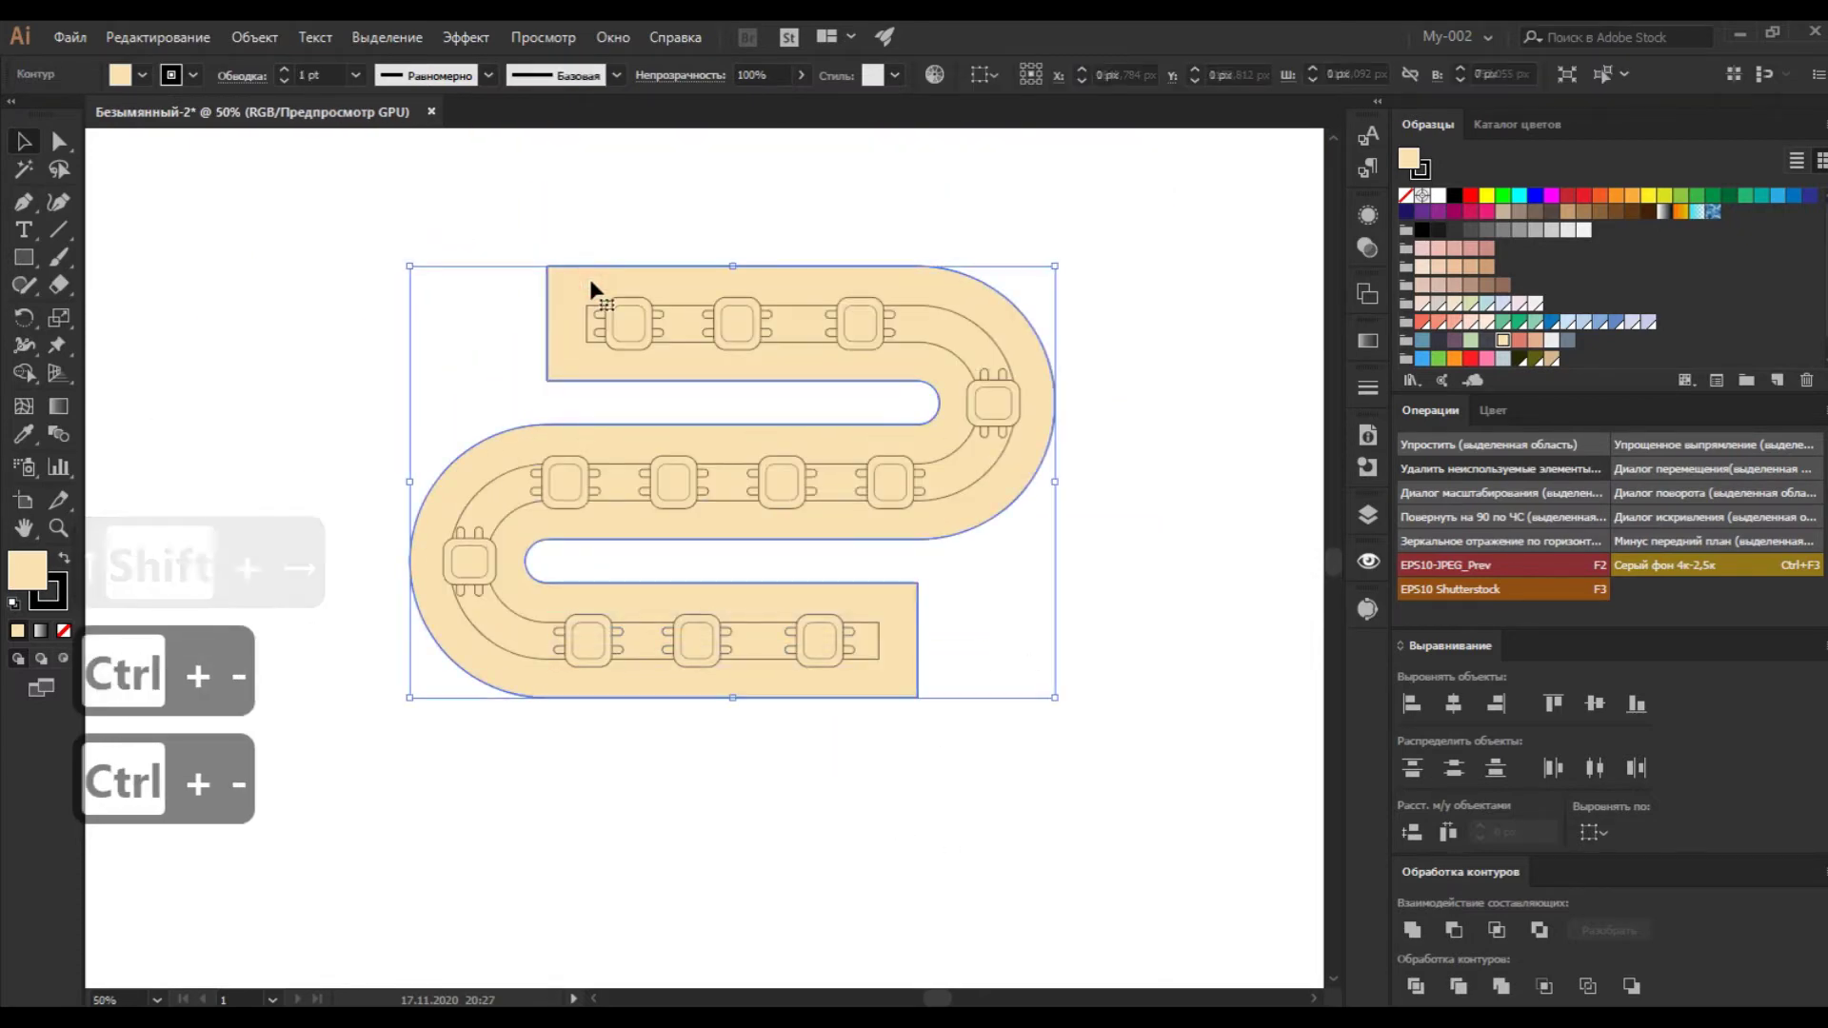
left_click(1521, 342)
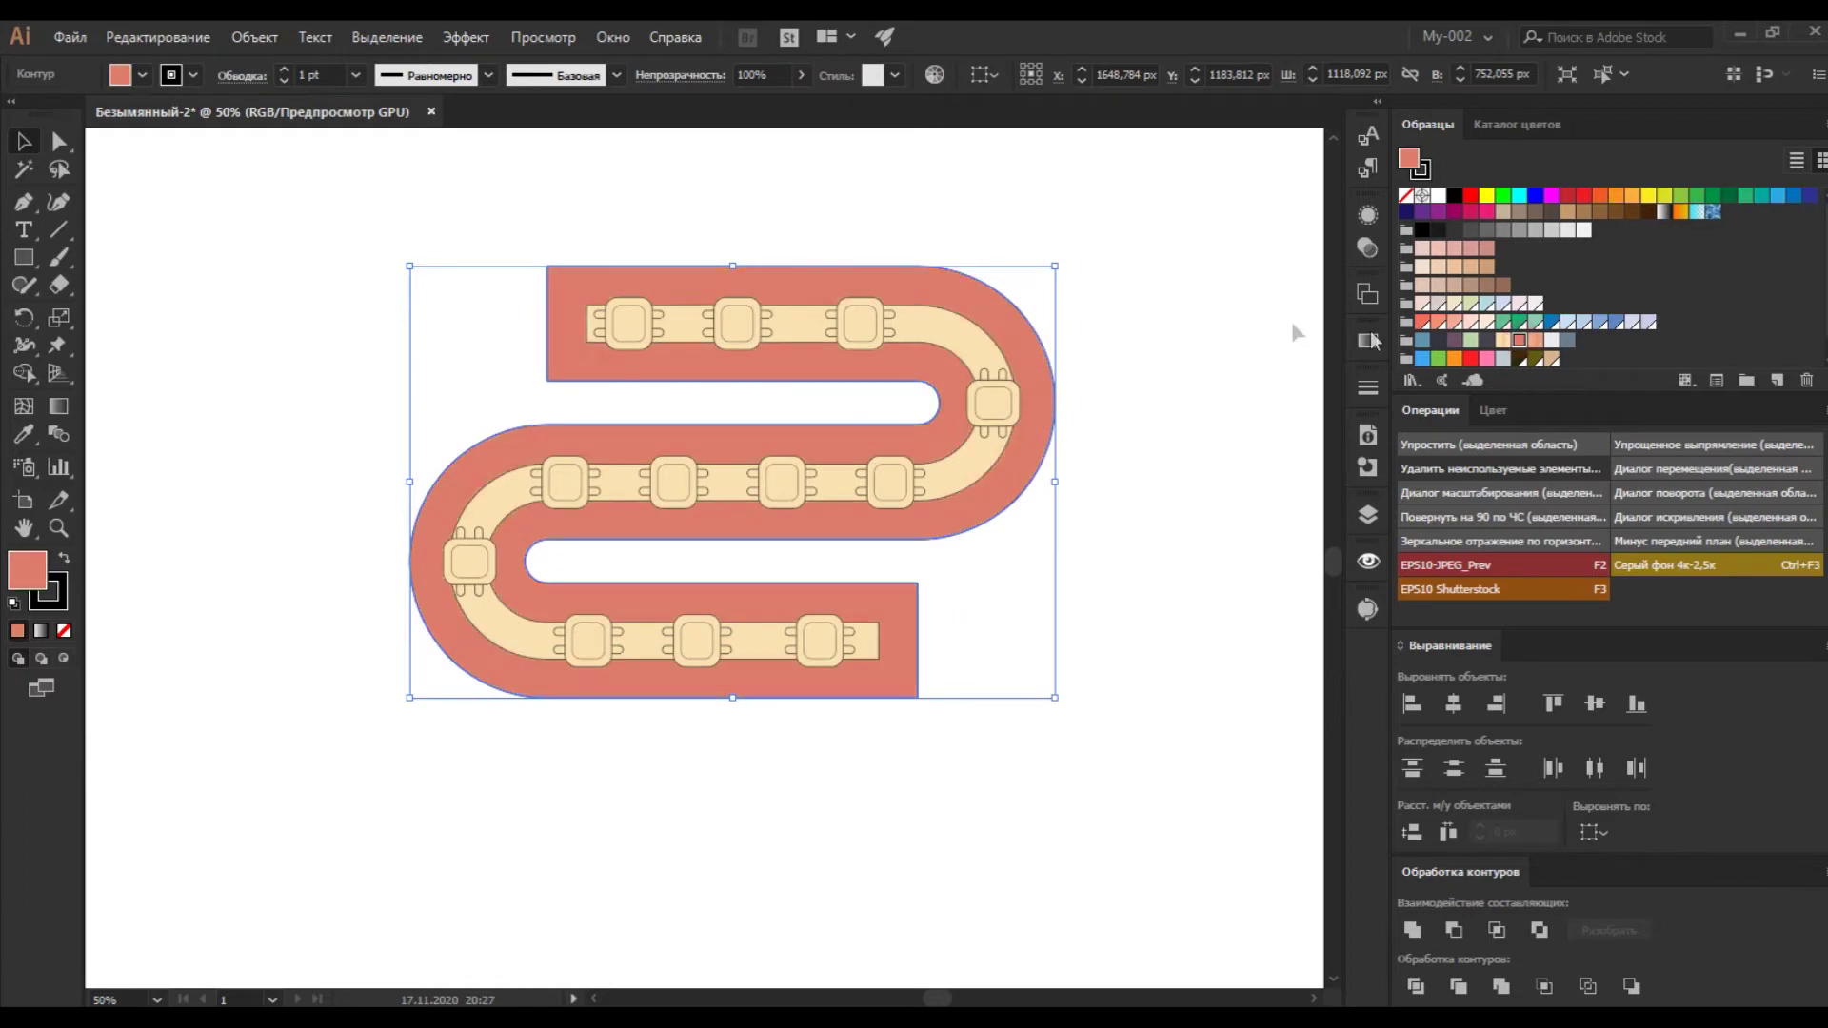
left_click(1537, 345)
left_click(966, 338)
left_click(1519, 343)
left_click(1198, 297)
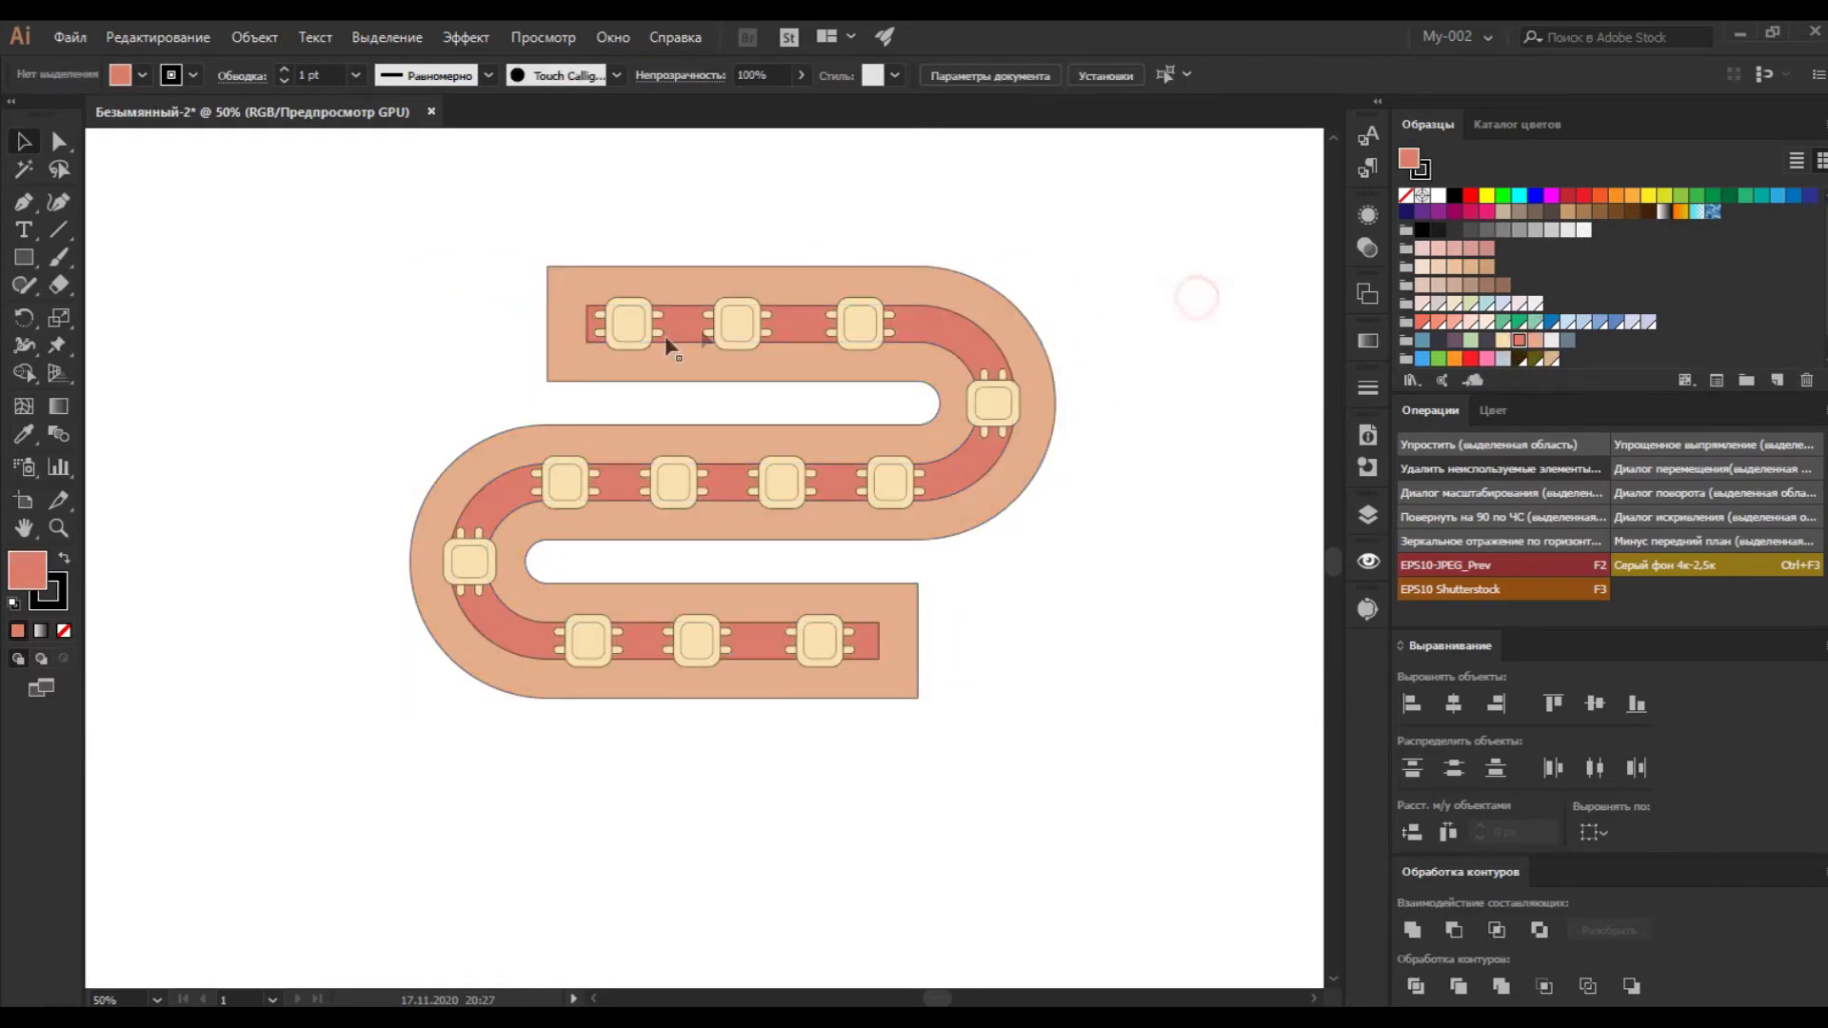
Fill the inner squares of the first upper-lane, right-bend, second middle-lane and first lower-lane symbols with light green.
left_click(625, 325)
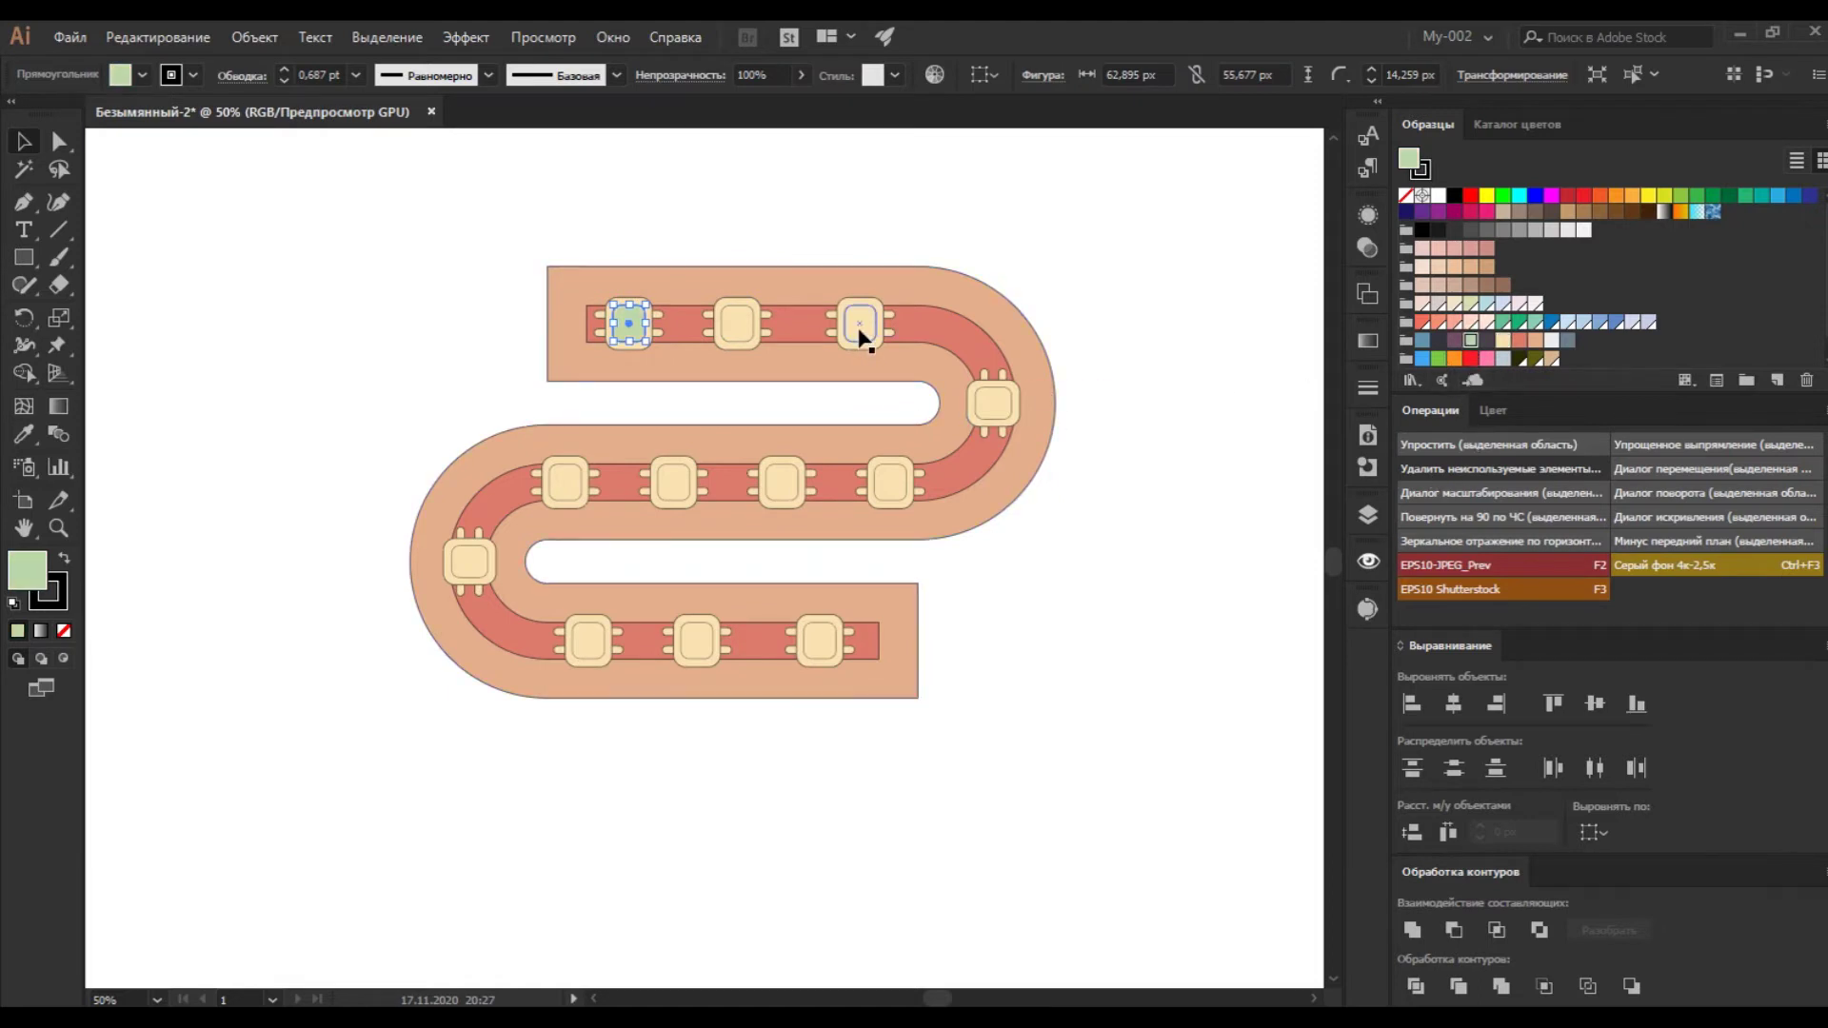
left_click(992, 400)
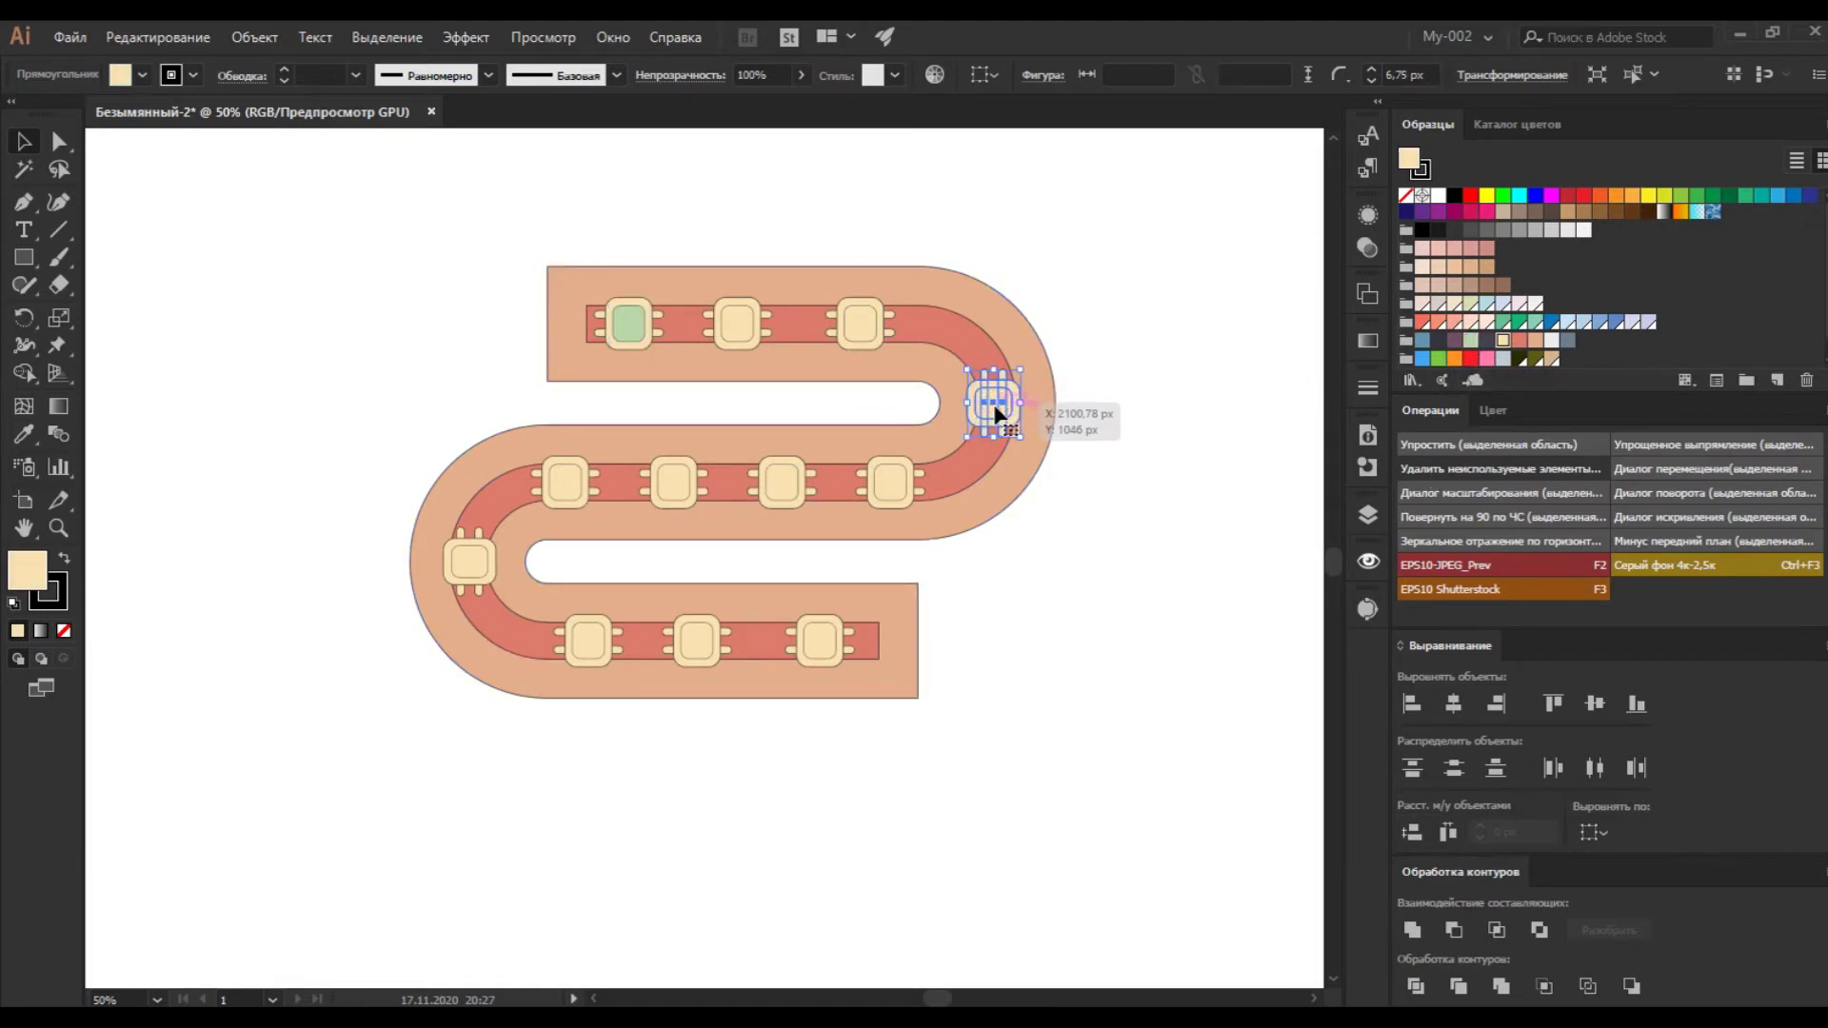
left_click(59, 141)
left_click(186, 217)
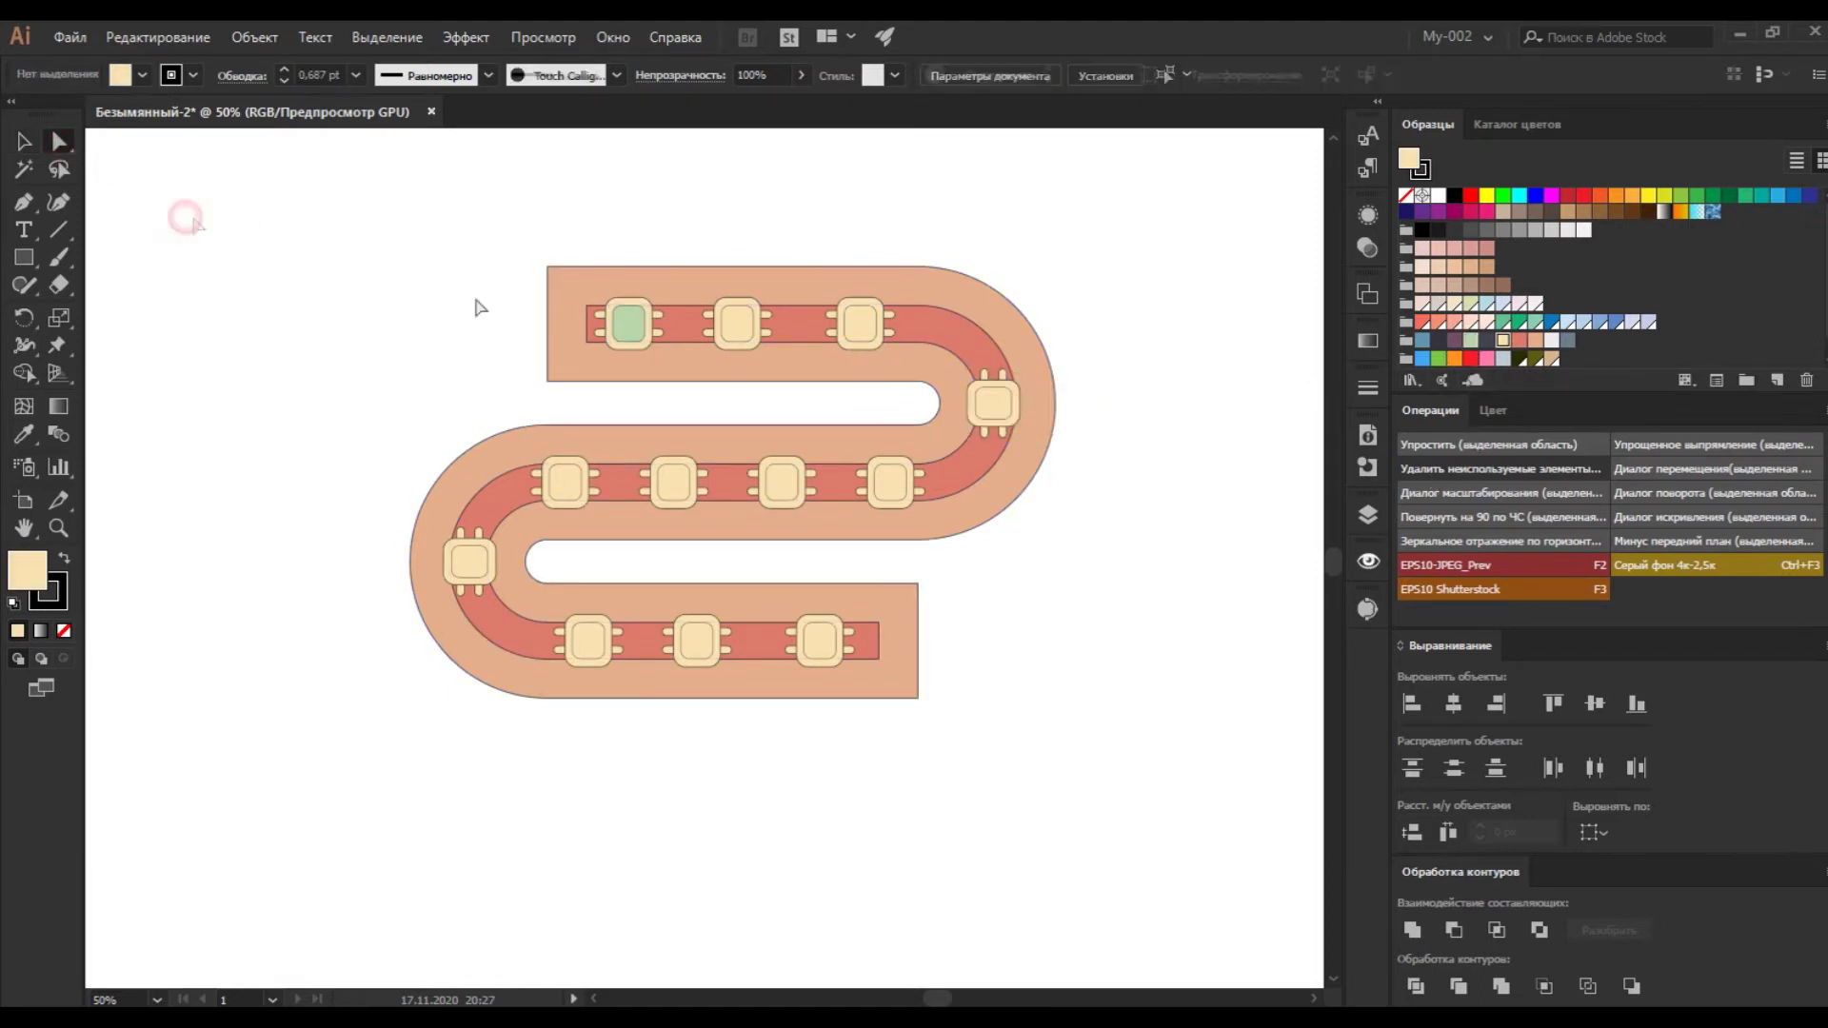
left_click(1006, 412)
left_click(671, 493, "shift")
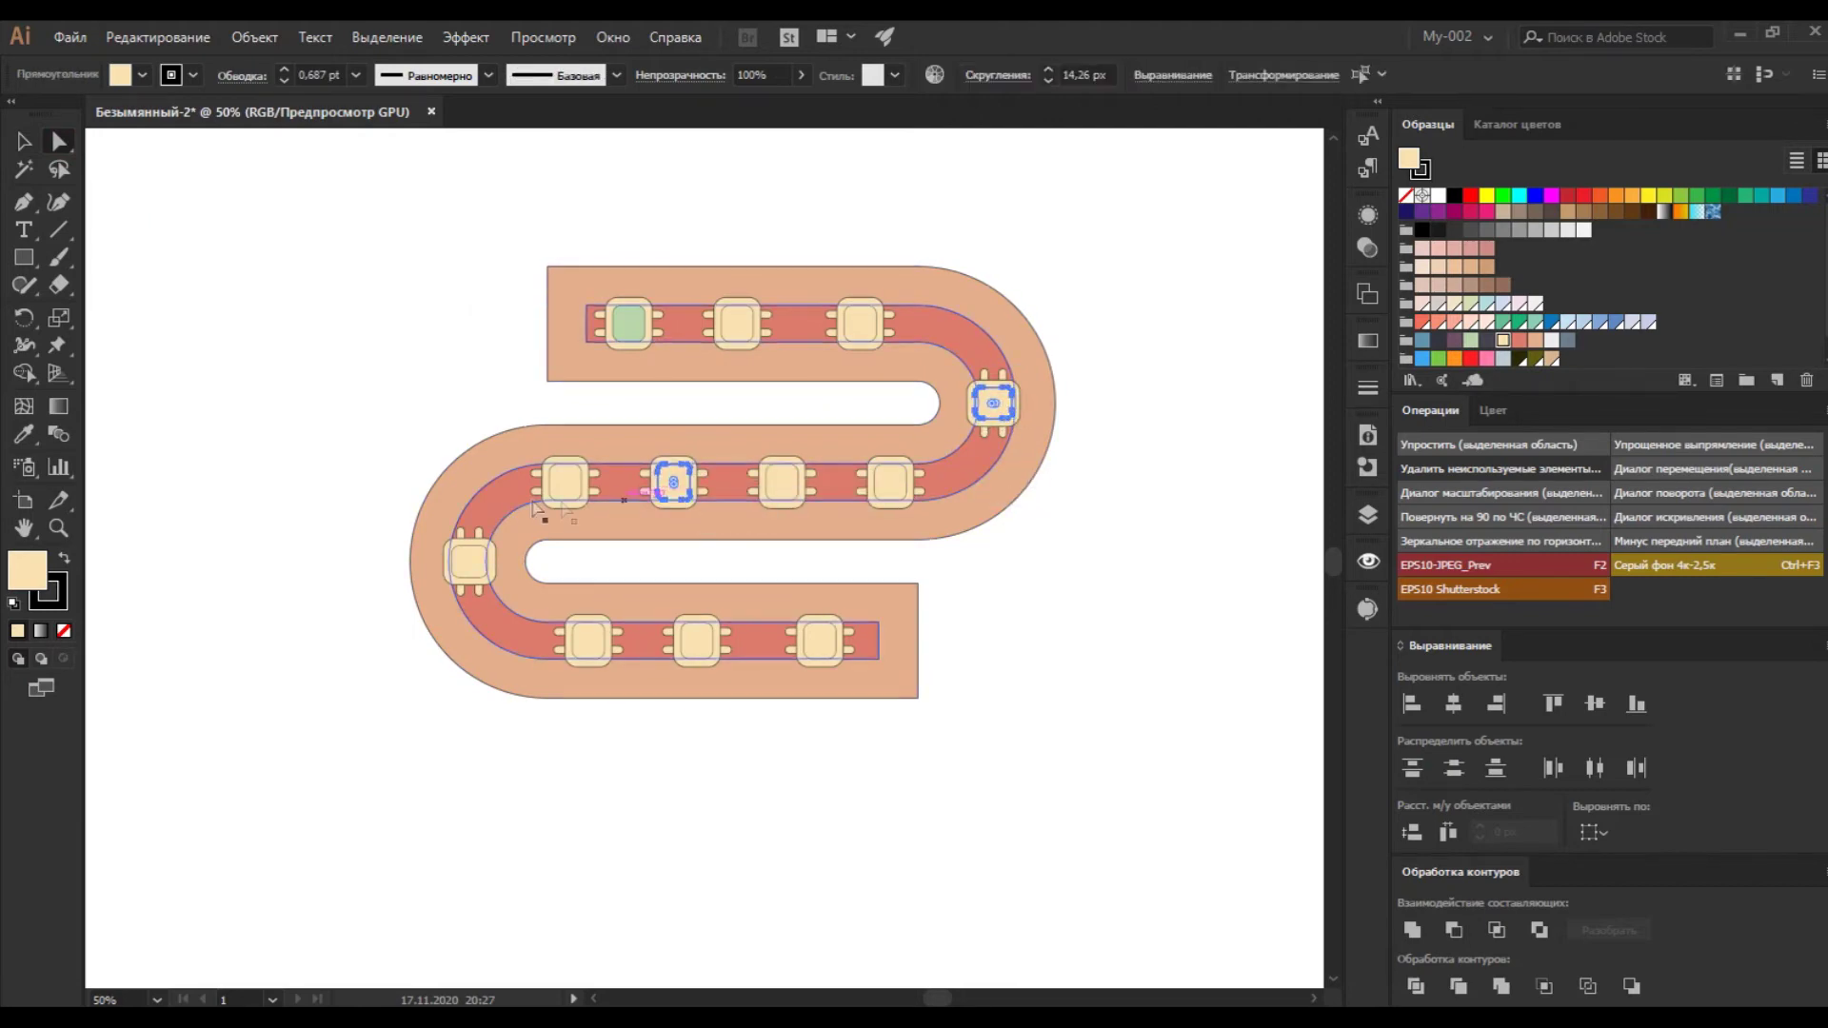
left_click(1471, 341)
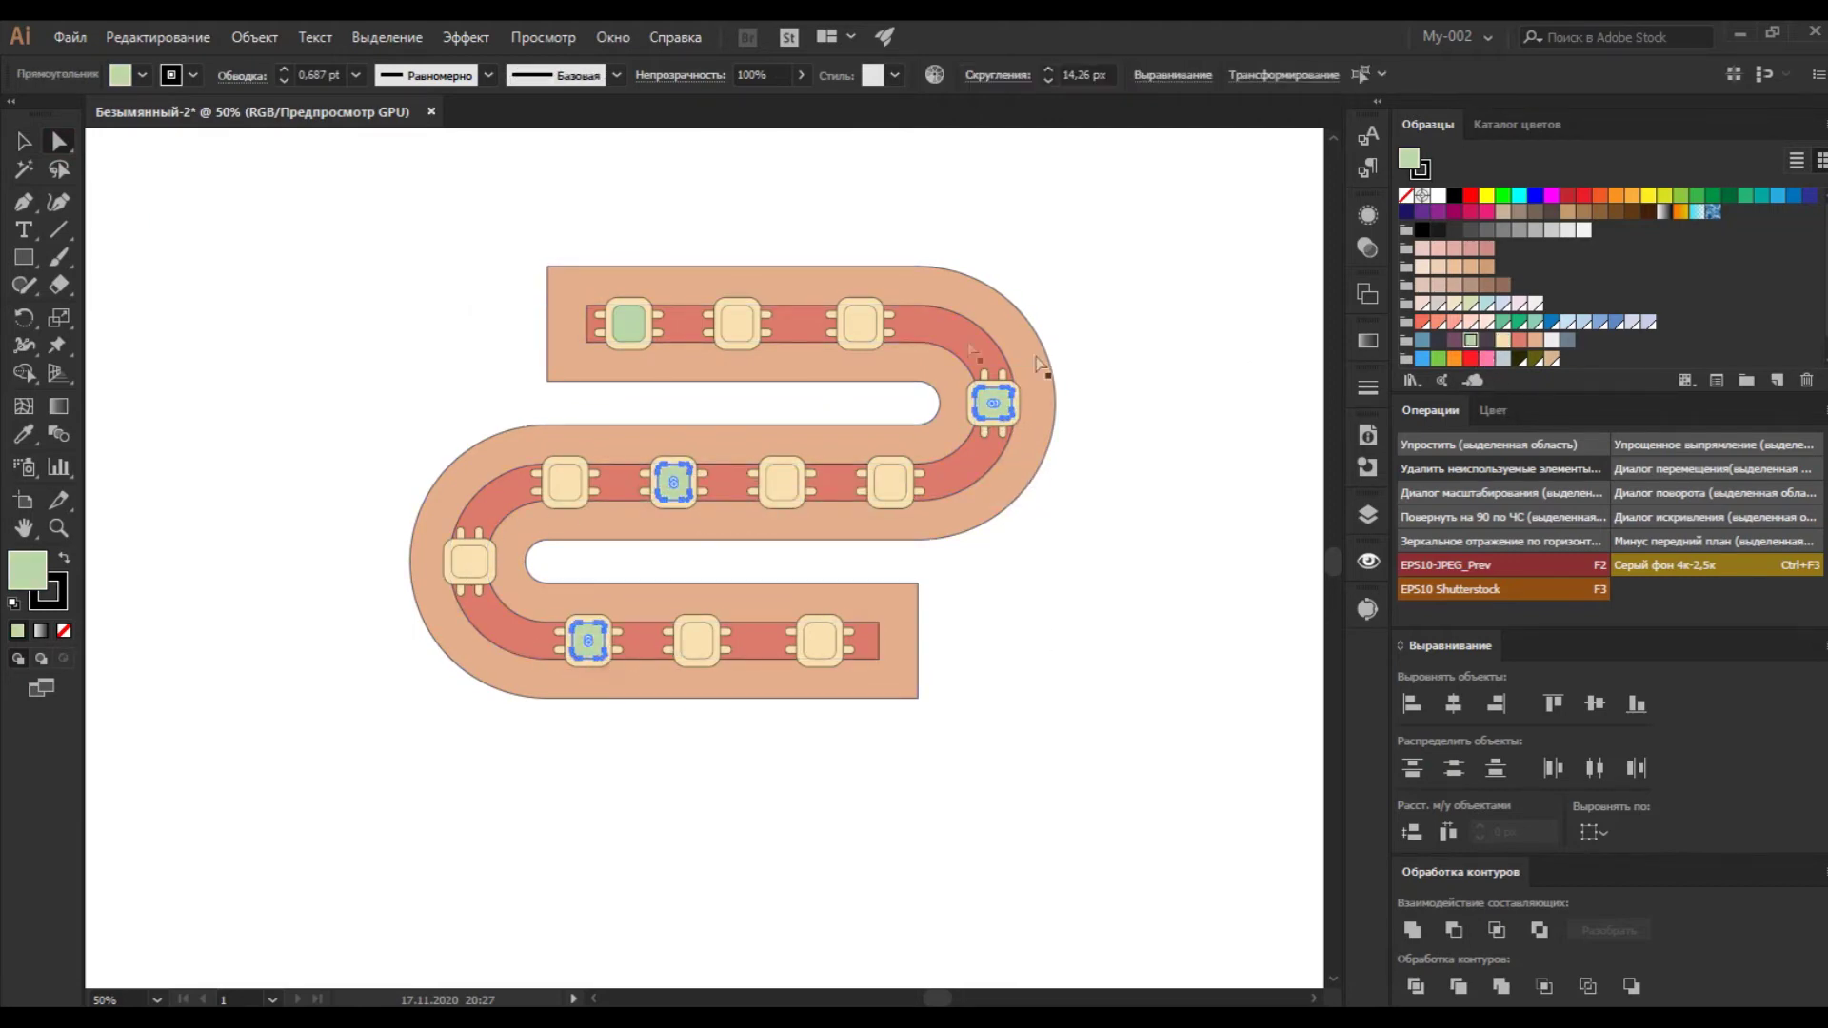
Fill the inner squares of the second upper-lane, first and fourth middle-lane, and second lower-lane symbols with the medium blue swatch.
left_click(748, 331)
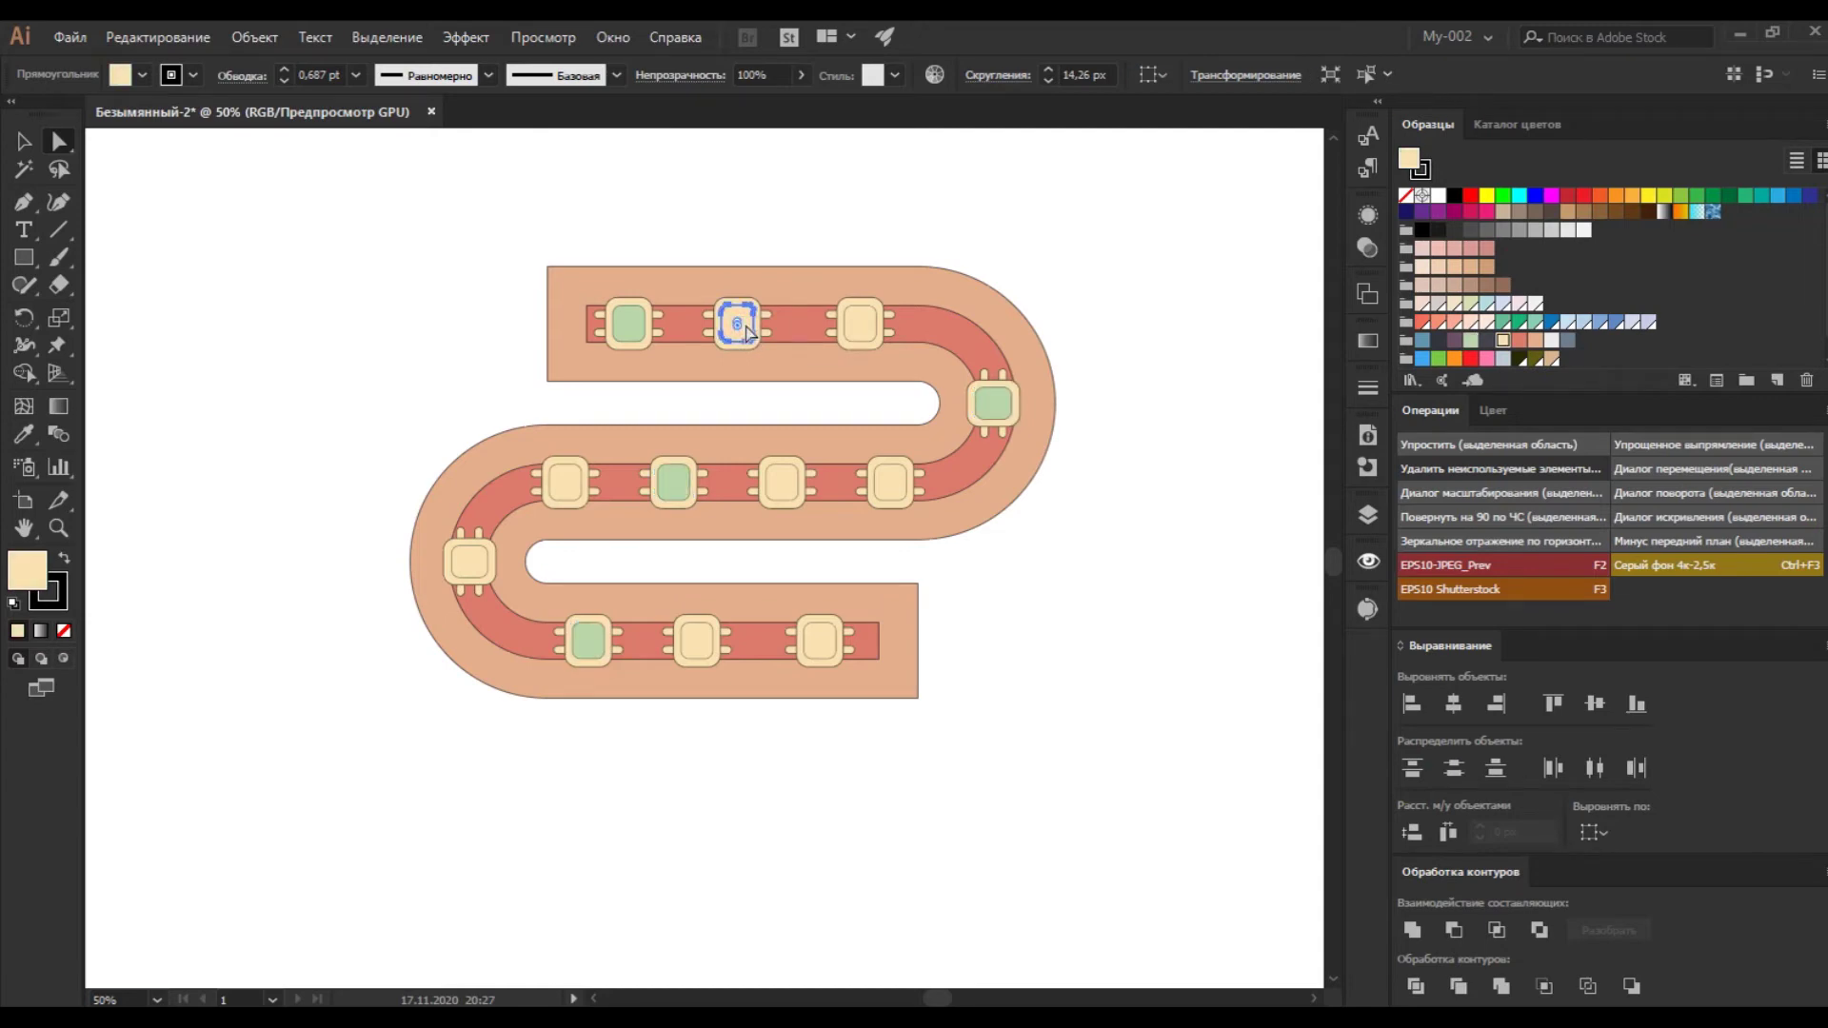
left_click(890, 482, "shift")
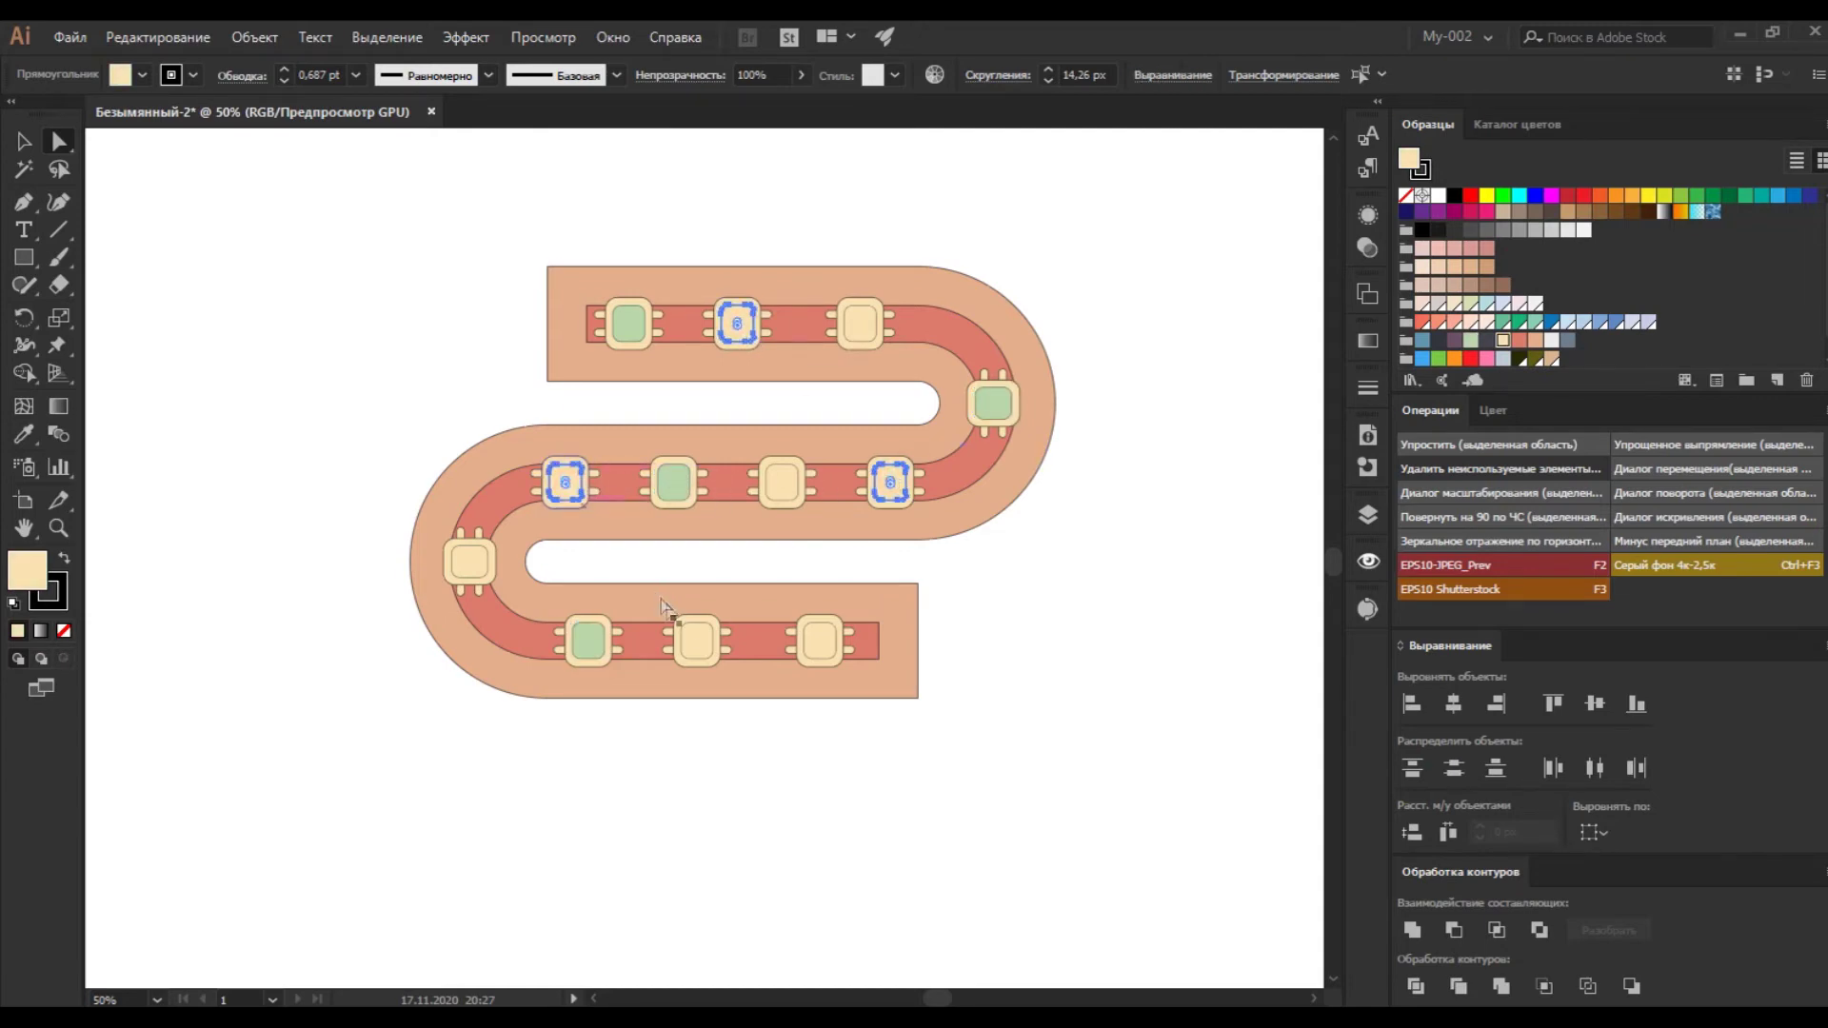
left_click(692, 639, "shift")
left_click(1552, 322)
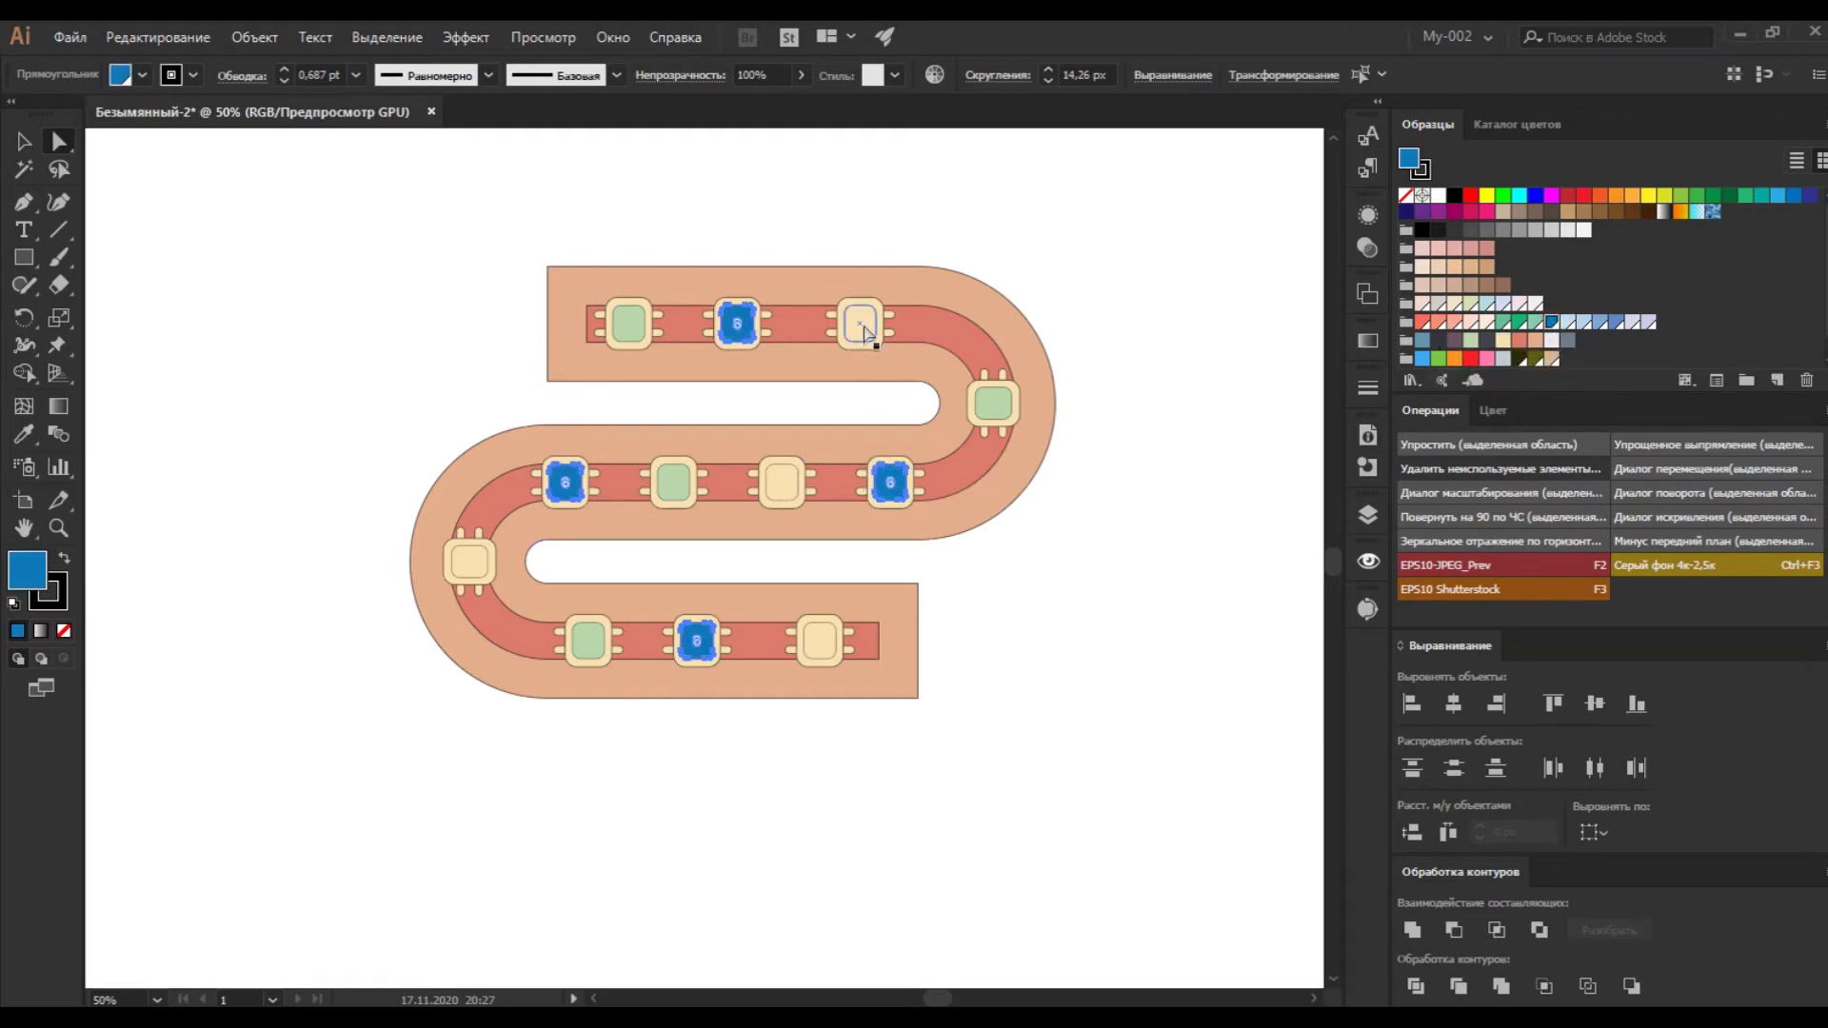
Fill the inner squares of the third upper-lane, third middle-lane, left-bend and third lower-lane symbols with the bright orange-red swatch.
left_click_drag(868, 336, 792, 492)
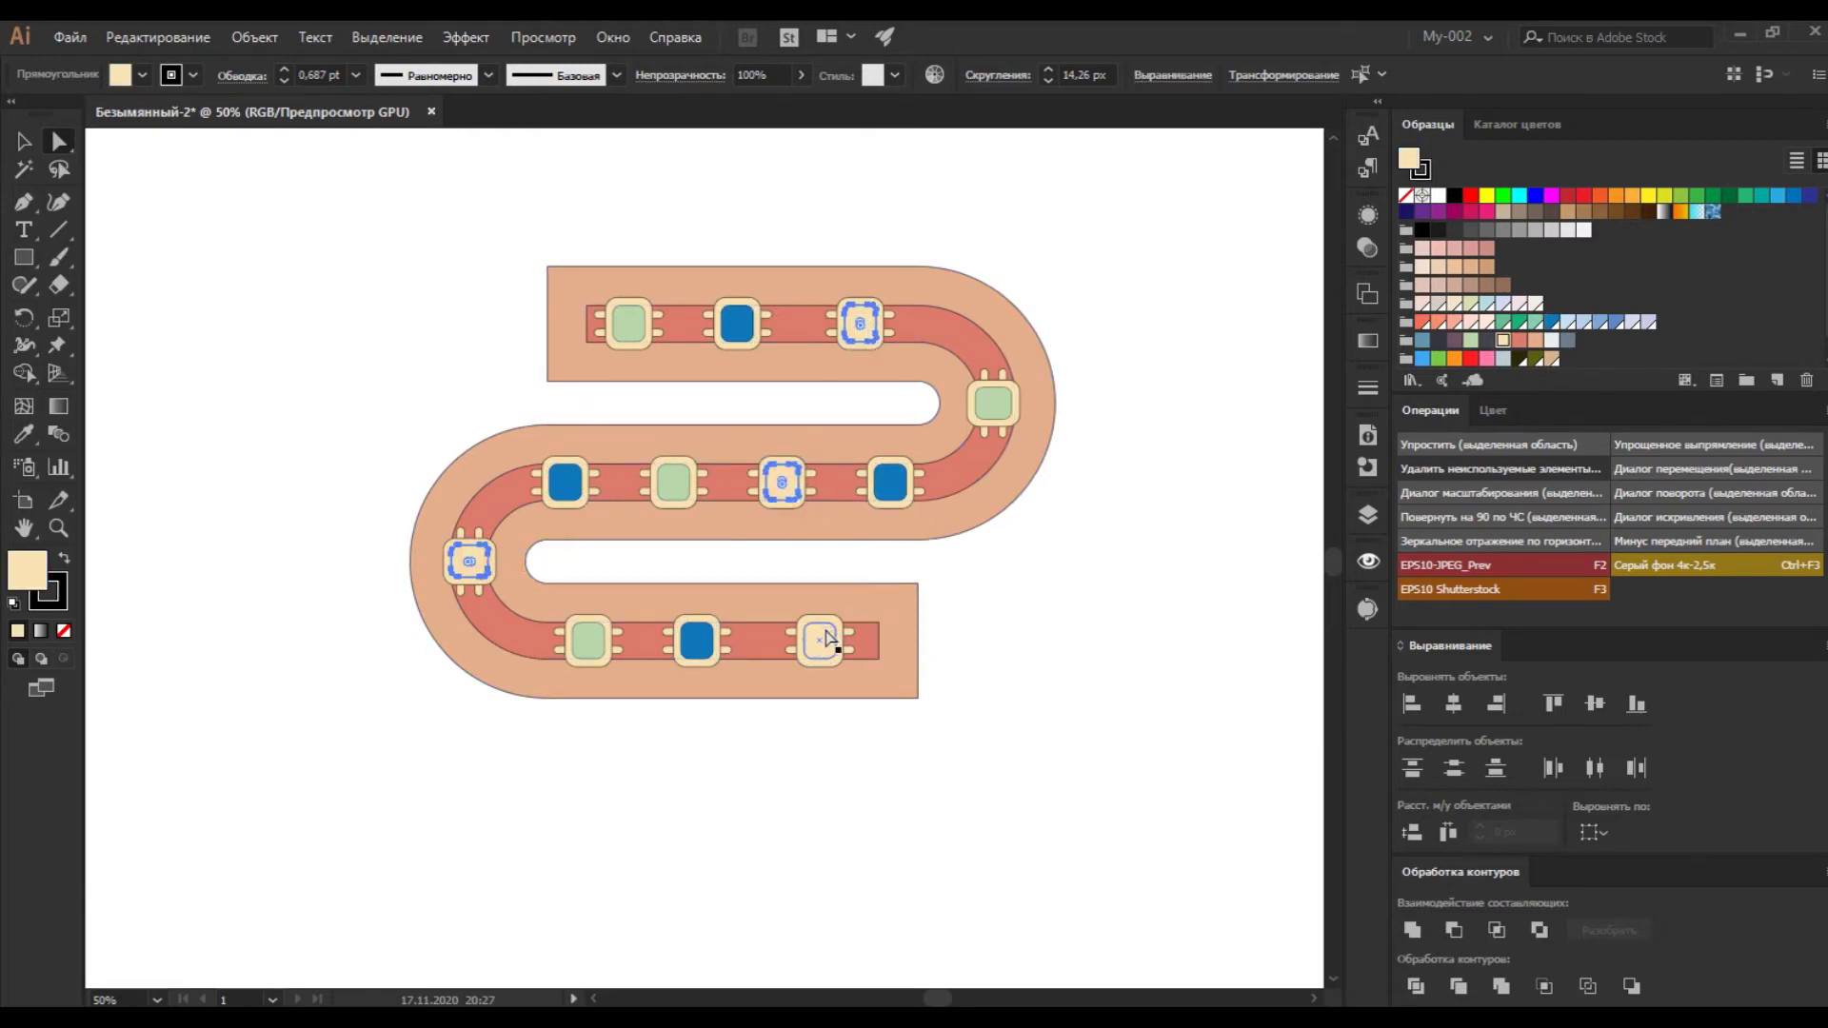
left_click(1519, 341)
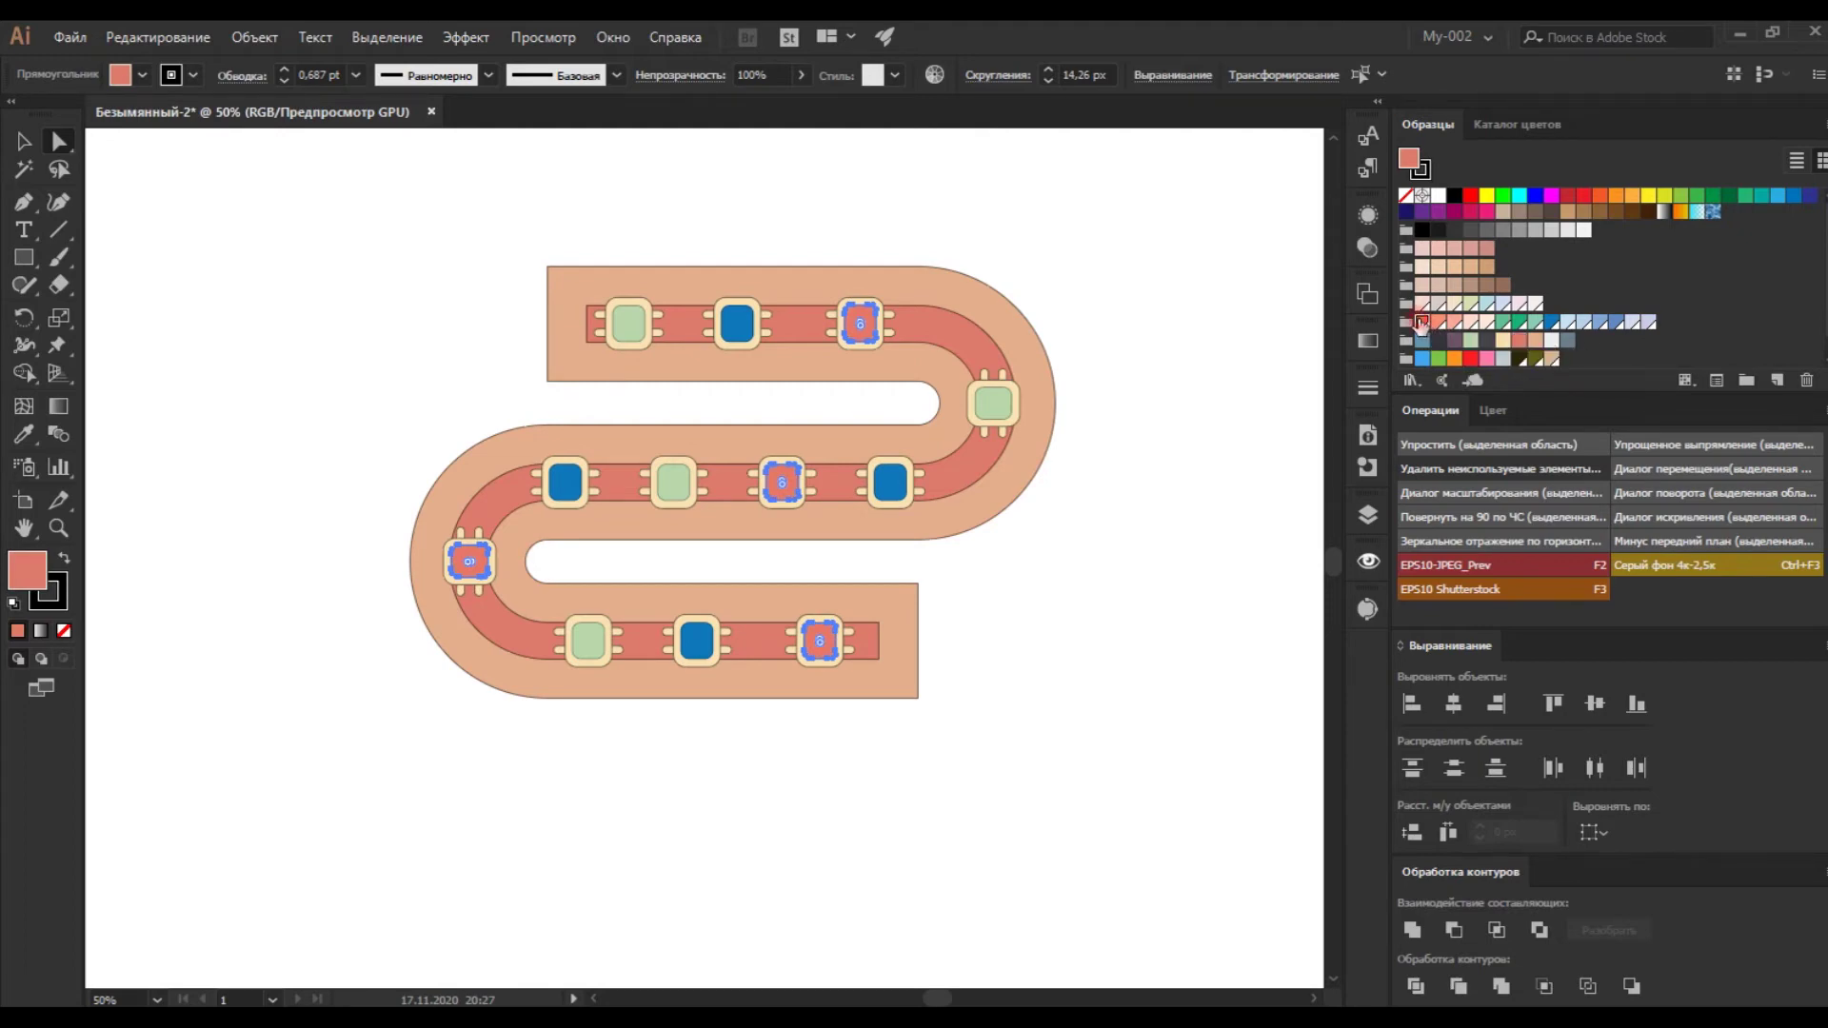
left_click(1191, 370)
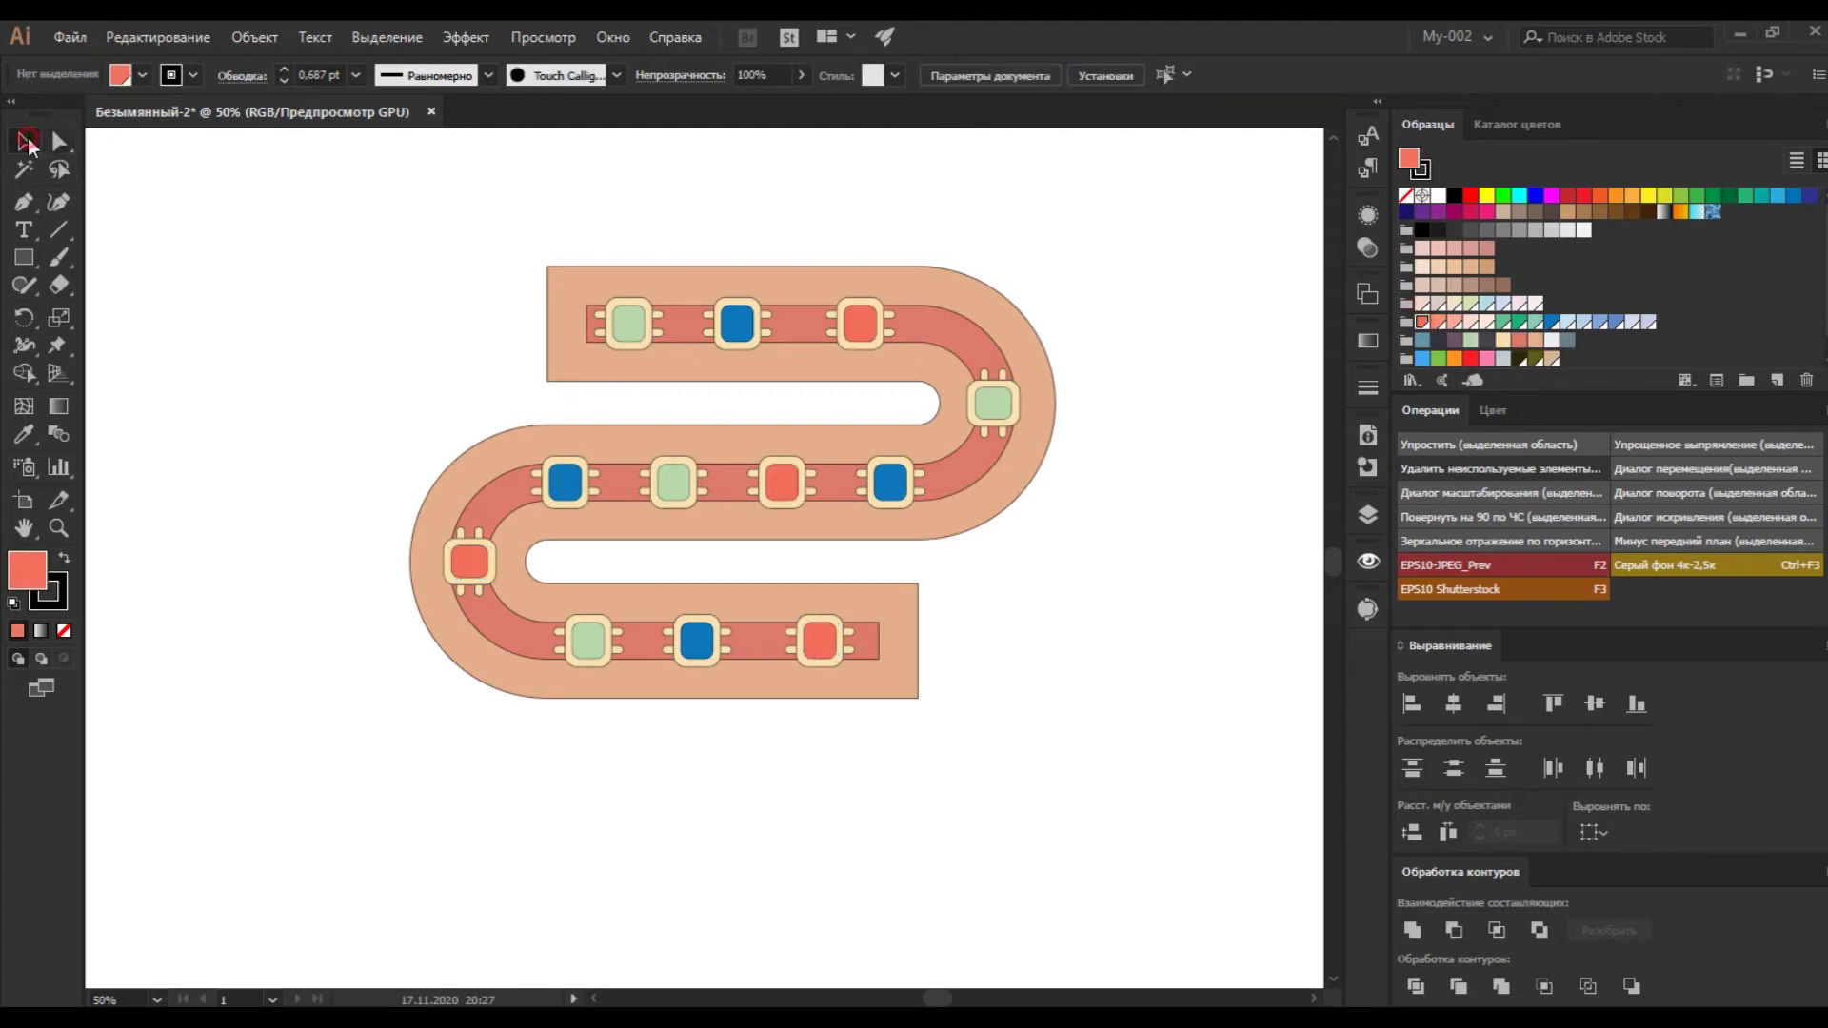
Move the whole artwork down to the left and set the stroke weight of all its parts to 5 pt.
left_click(550, 297)
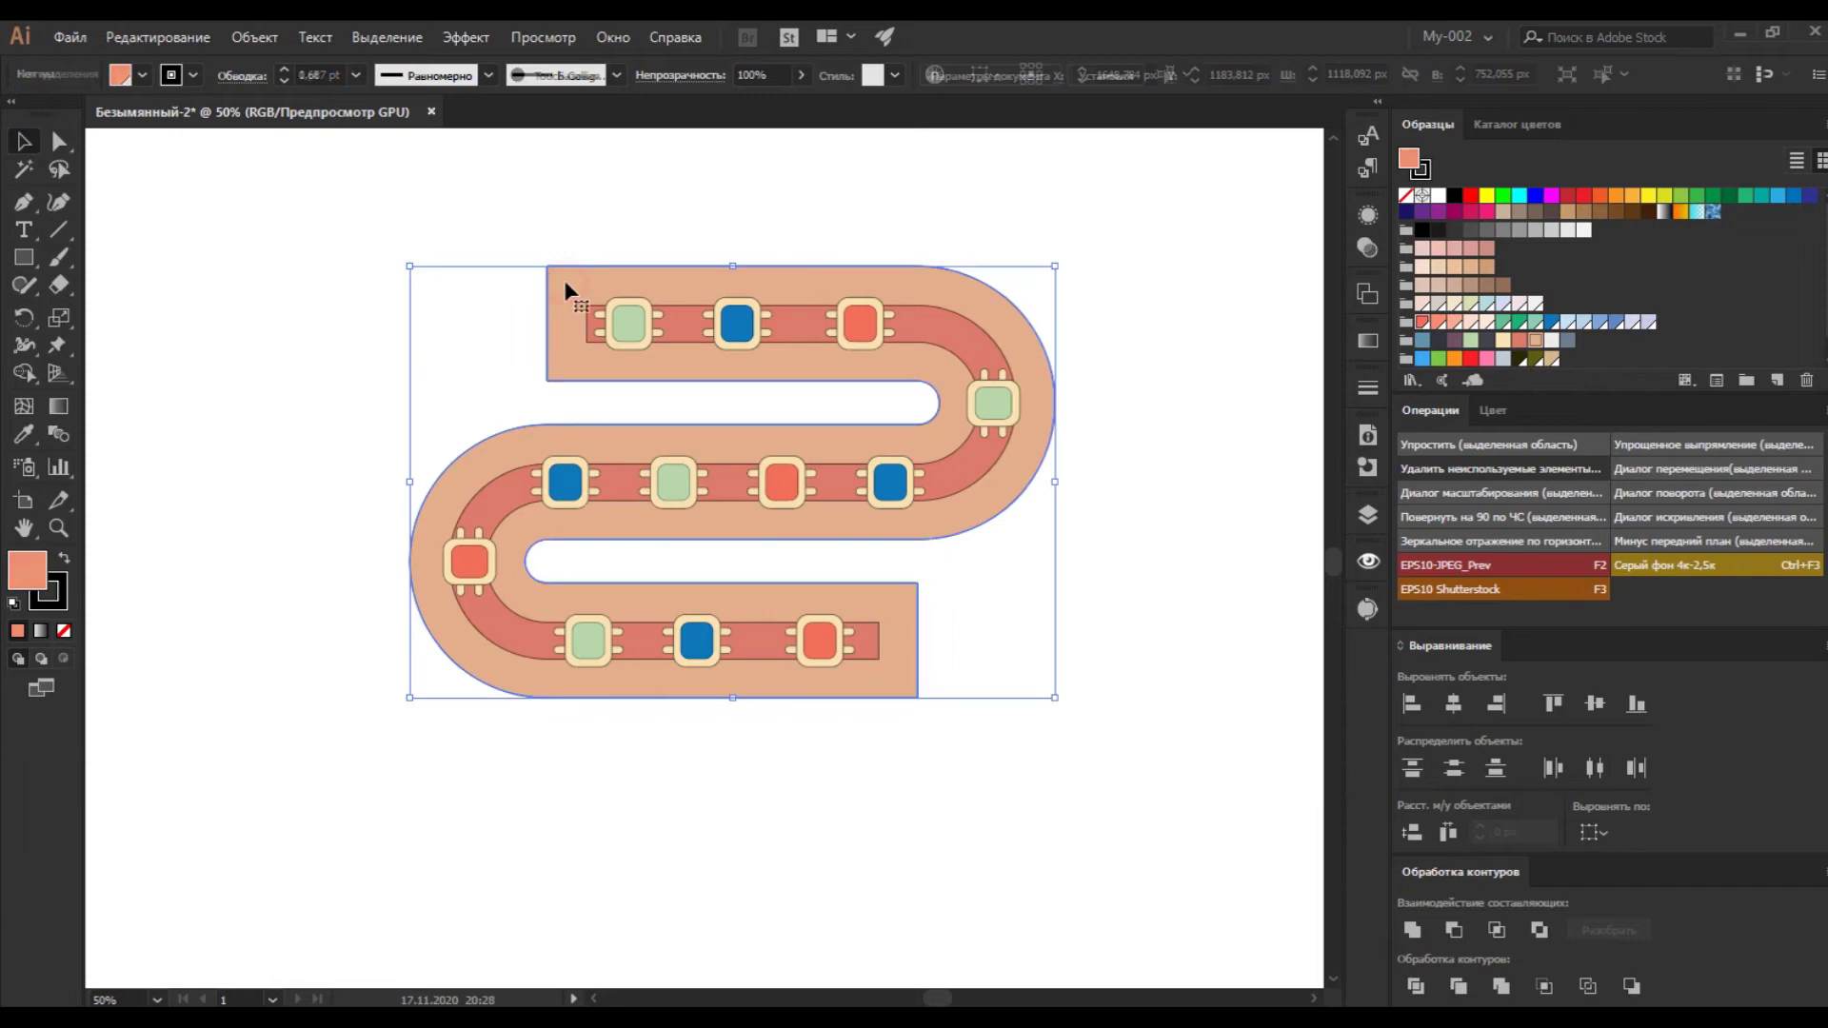
left_click(281, 436)
left_click_drag(334, 225, 1170, 807)
left_click_drag(991, 514, 870, 571)
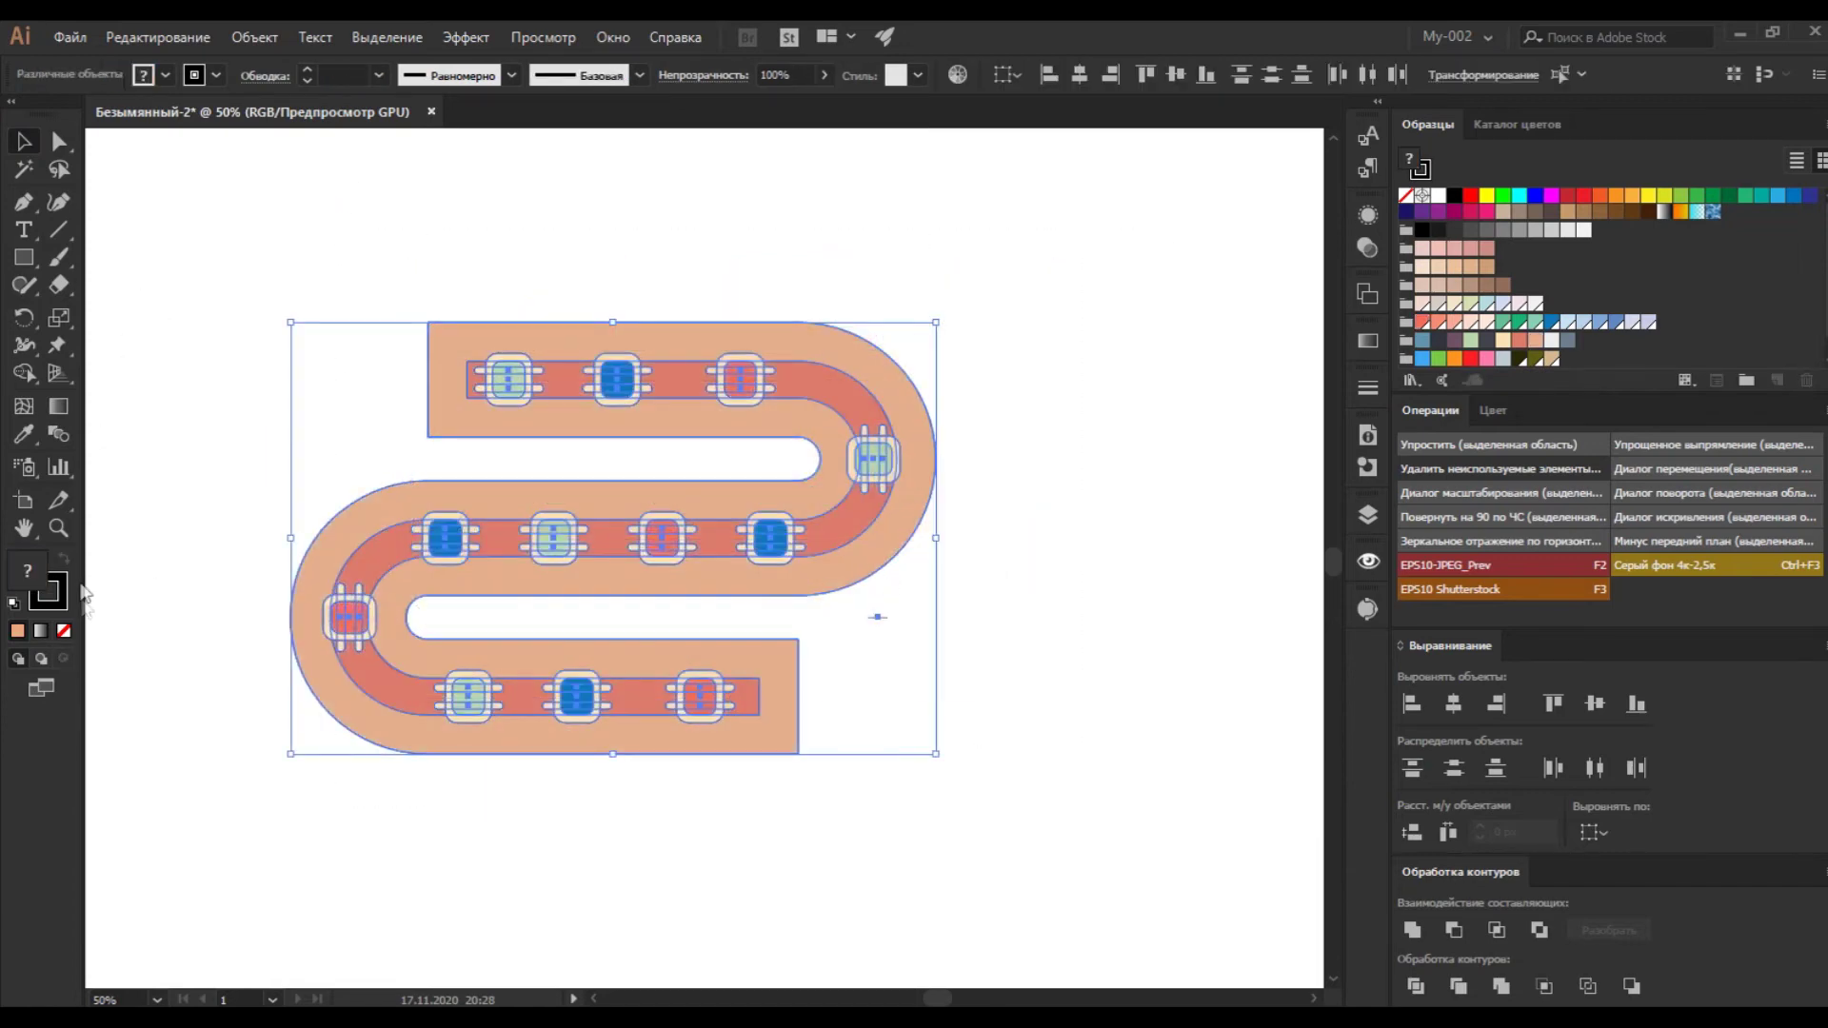
left_click(266, 76)
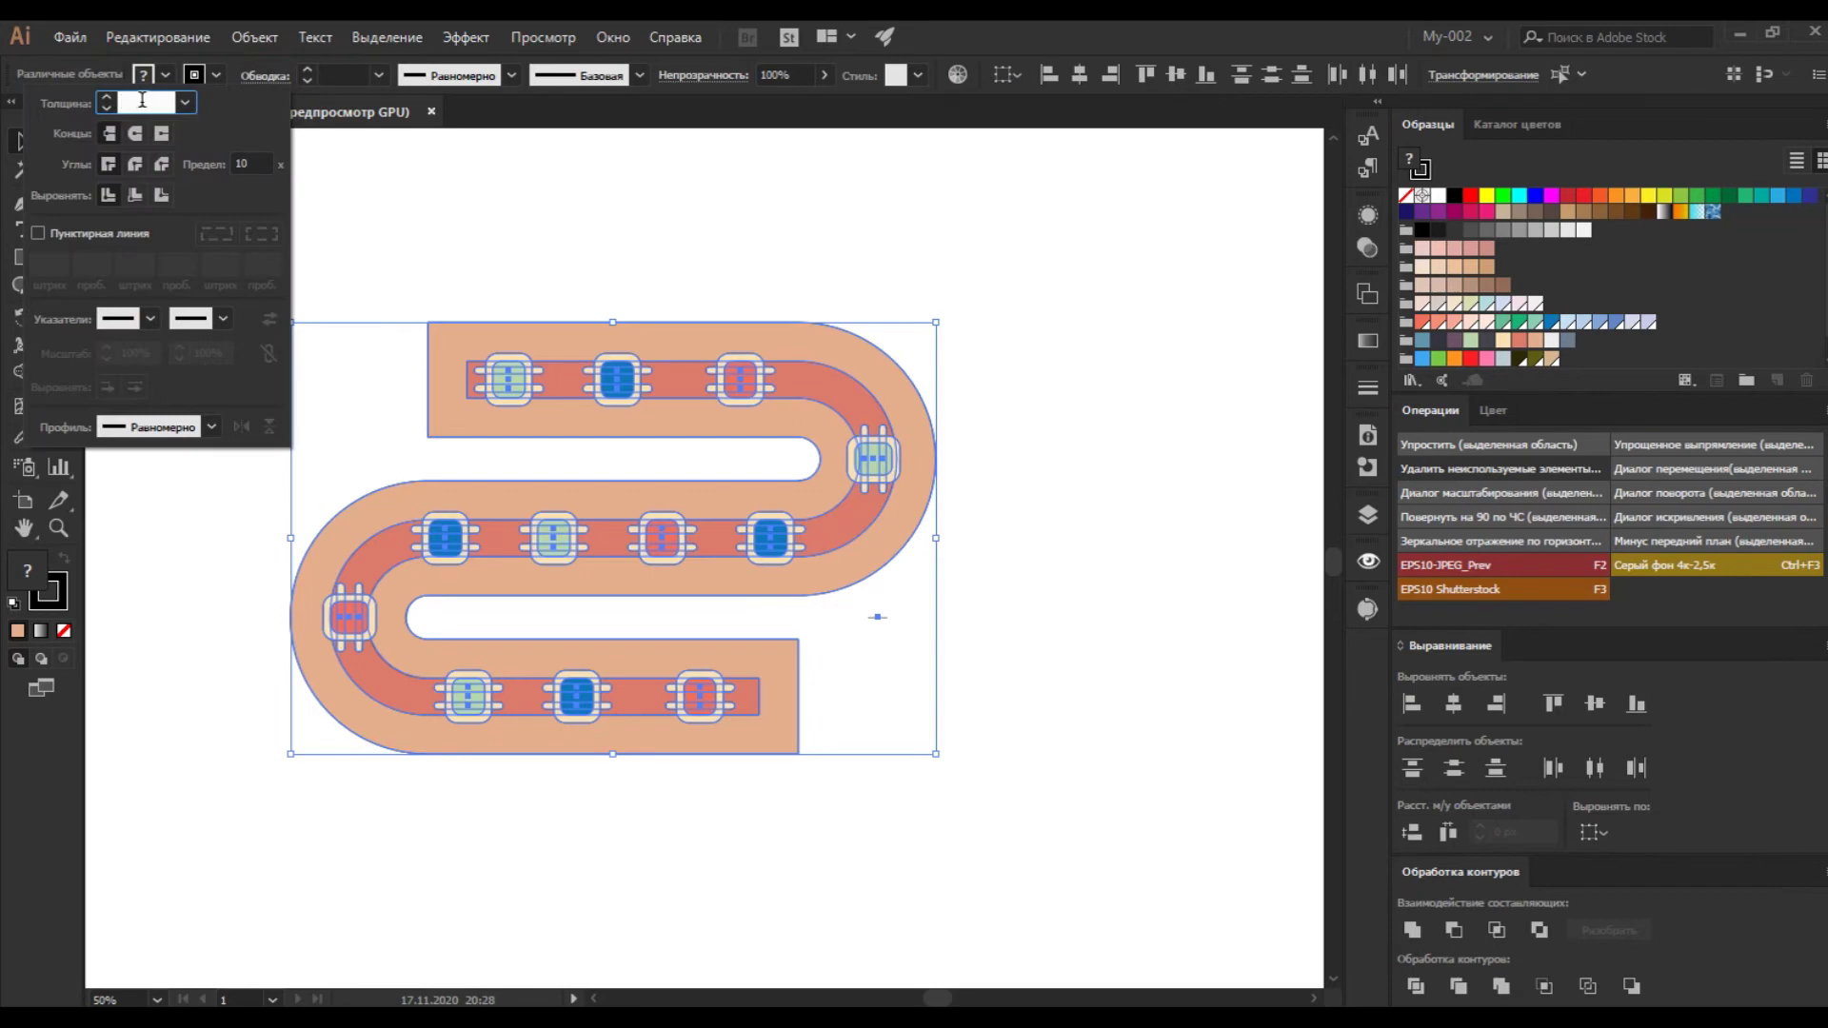
type("10")
key("Return")
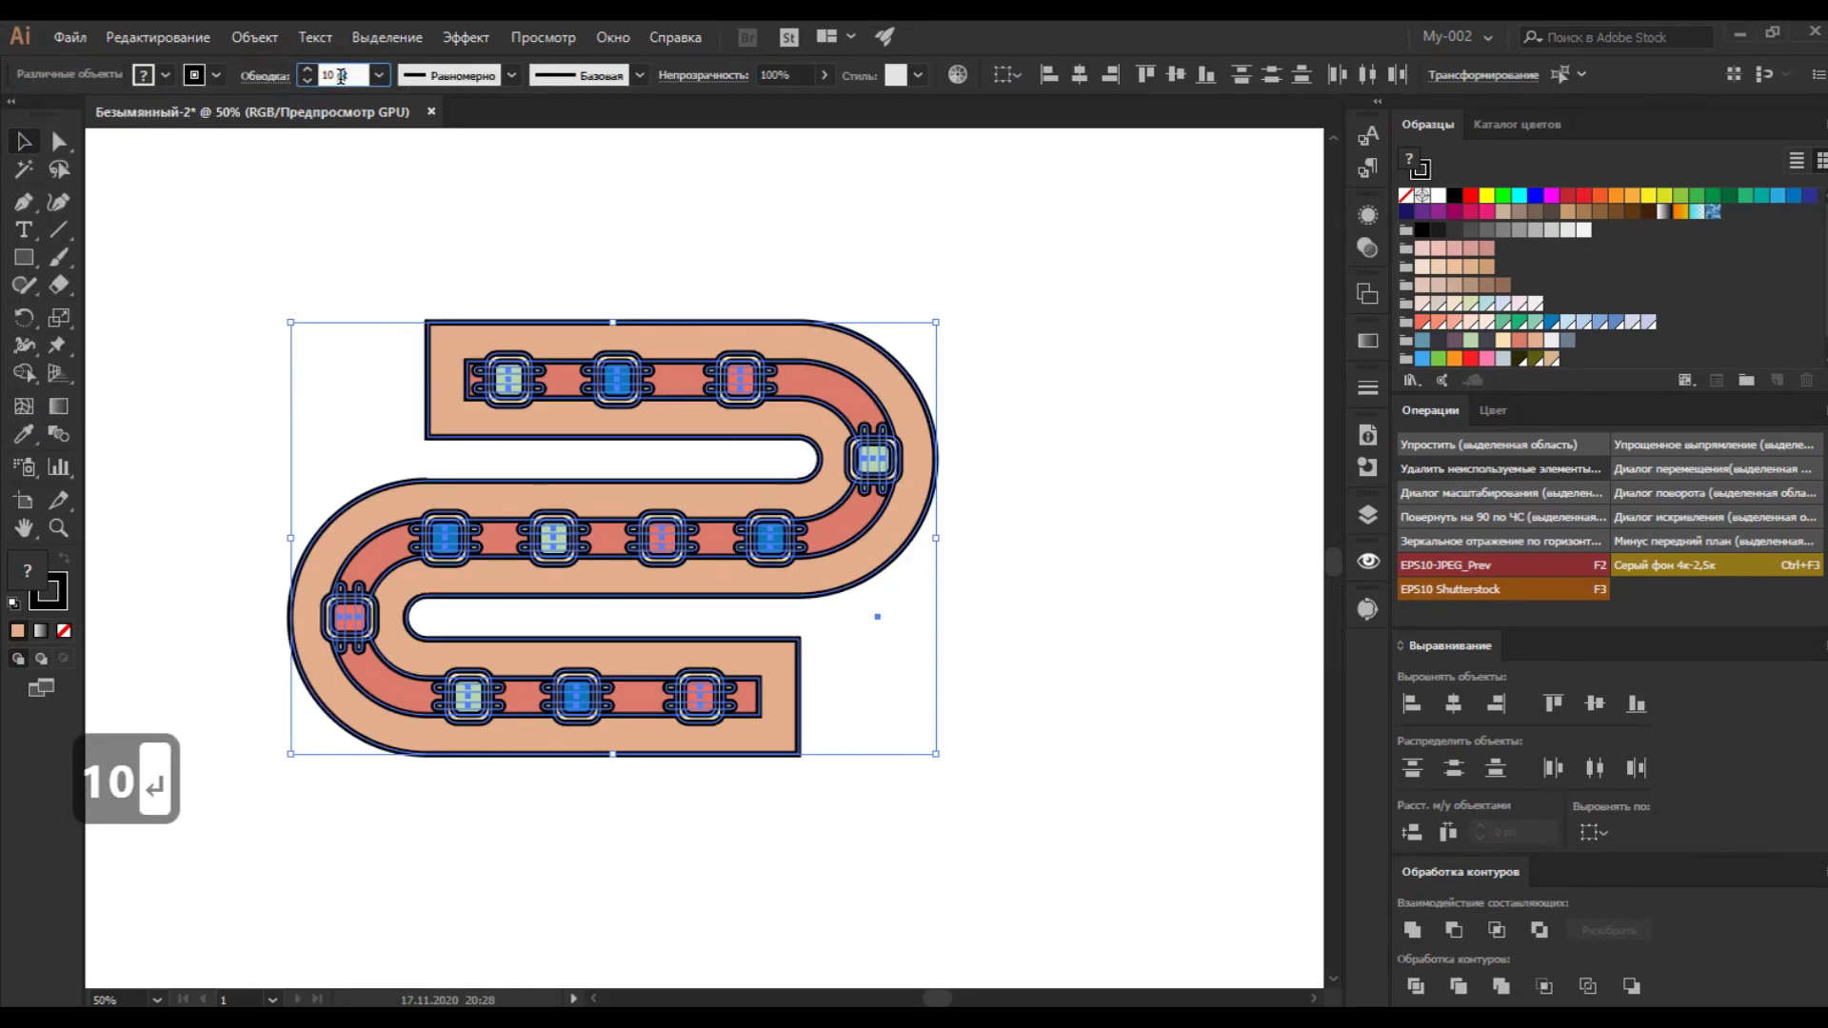
scroll(341, 76, "down", 6)
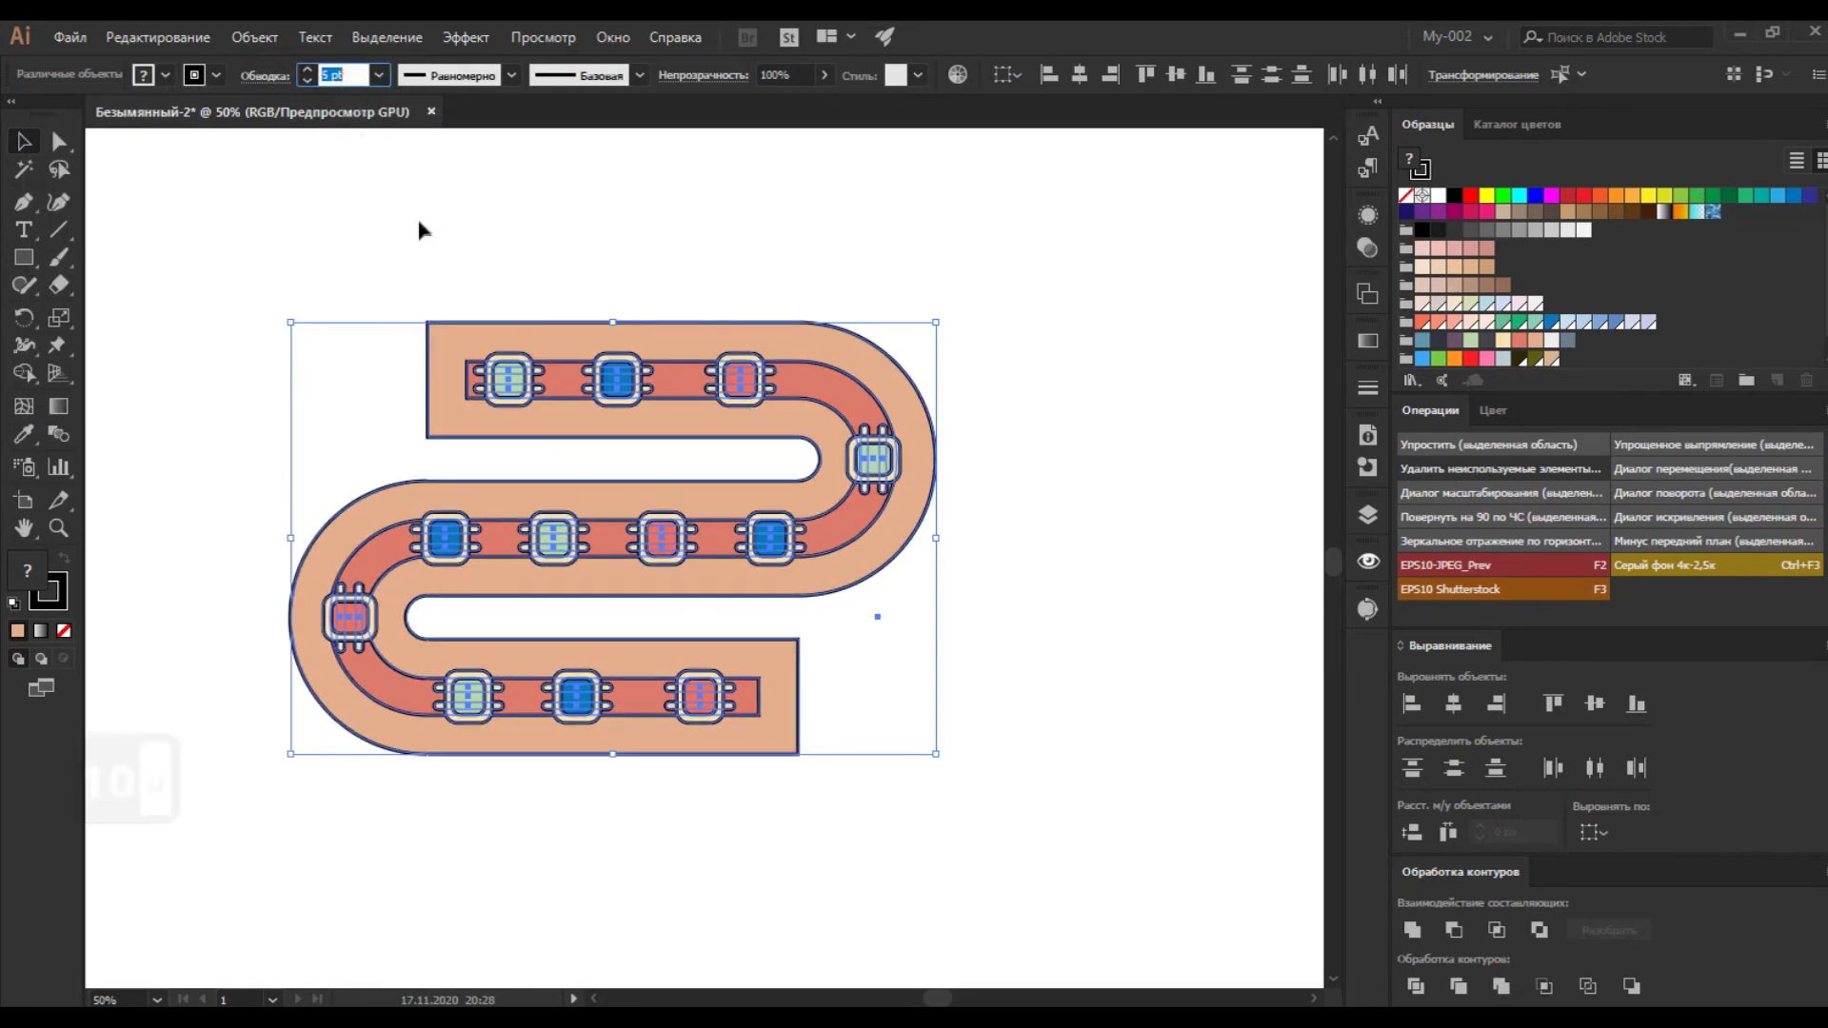
Round the two outer band corners at the start of the upper lane.
left_click(444, 358)
key("ctrl+equal")
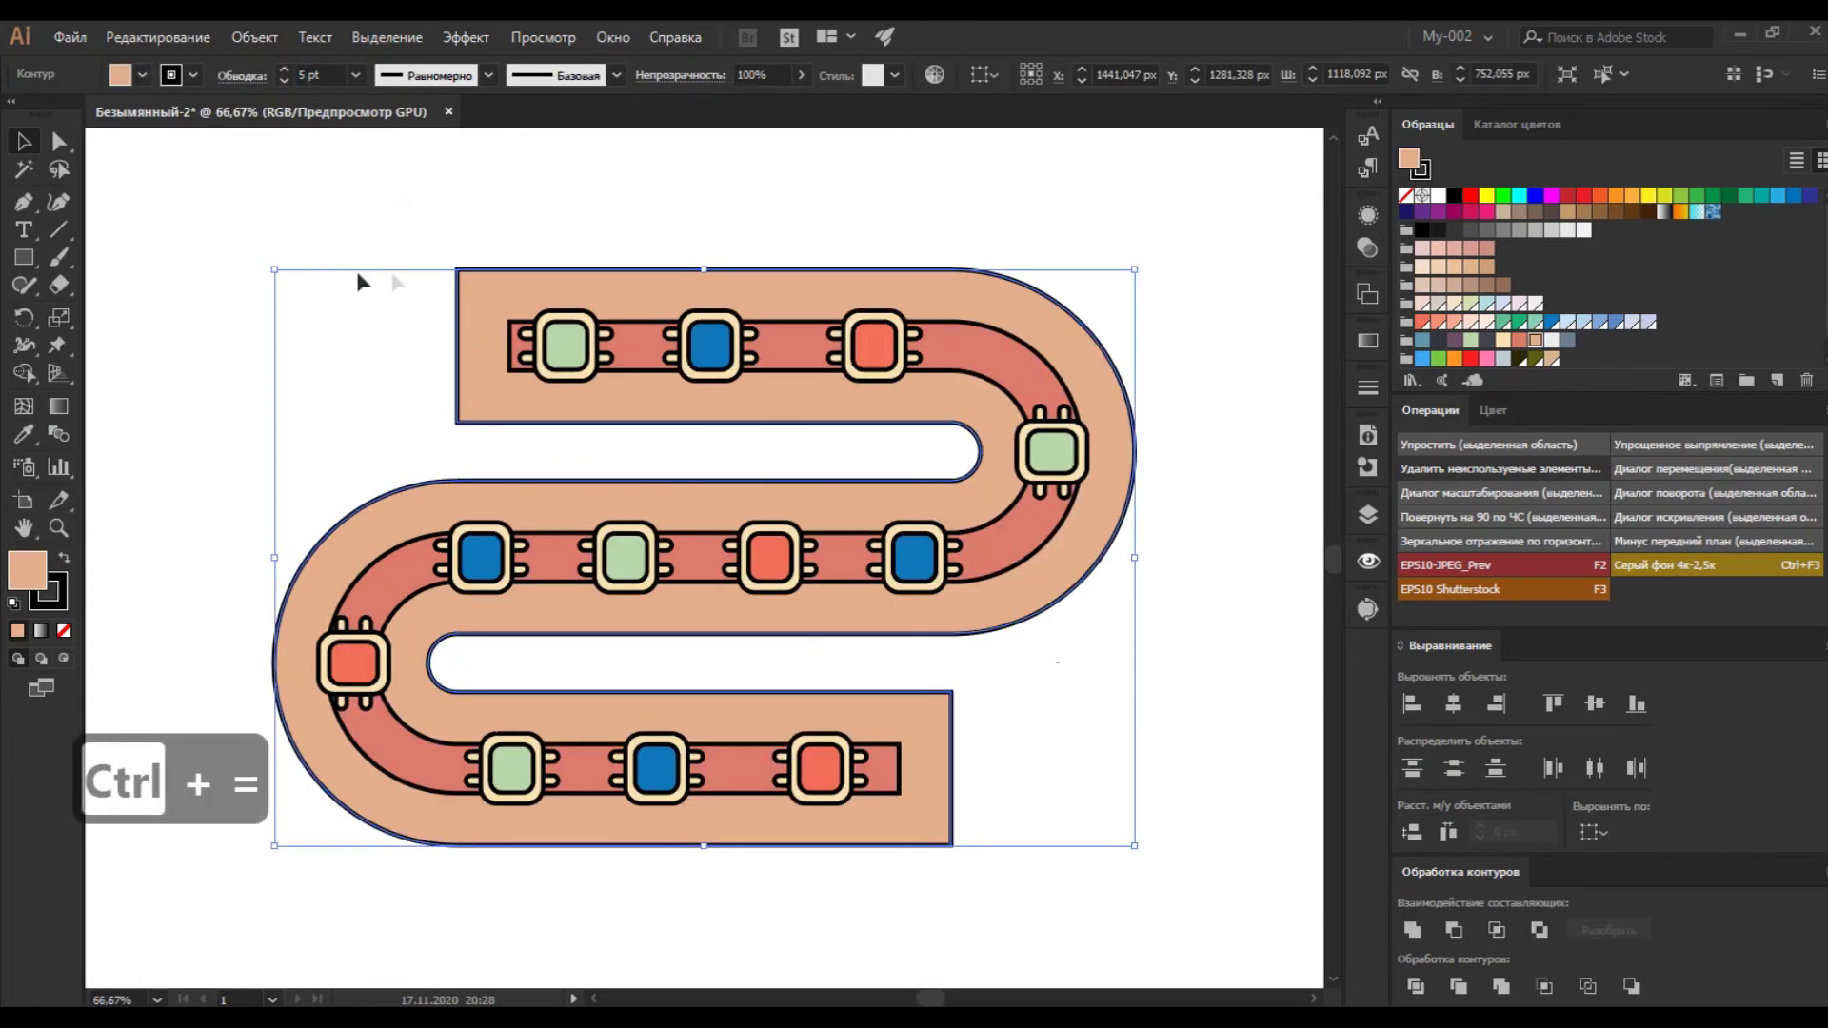
left_click(59, 141)
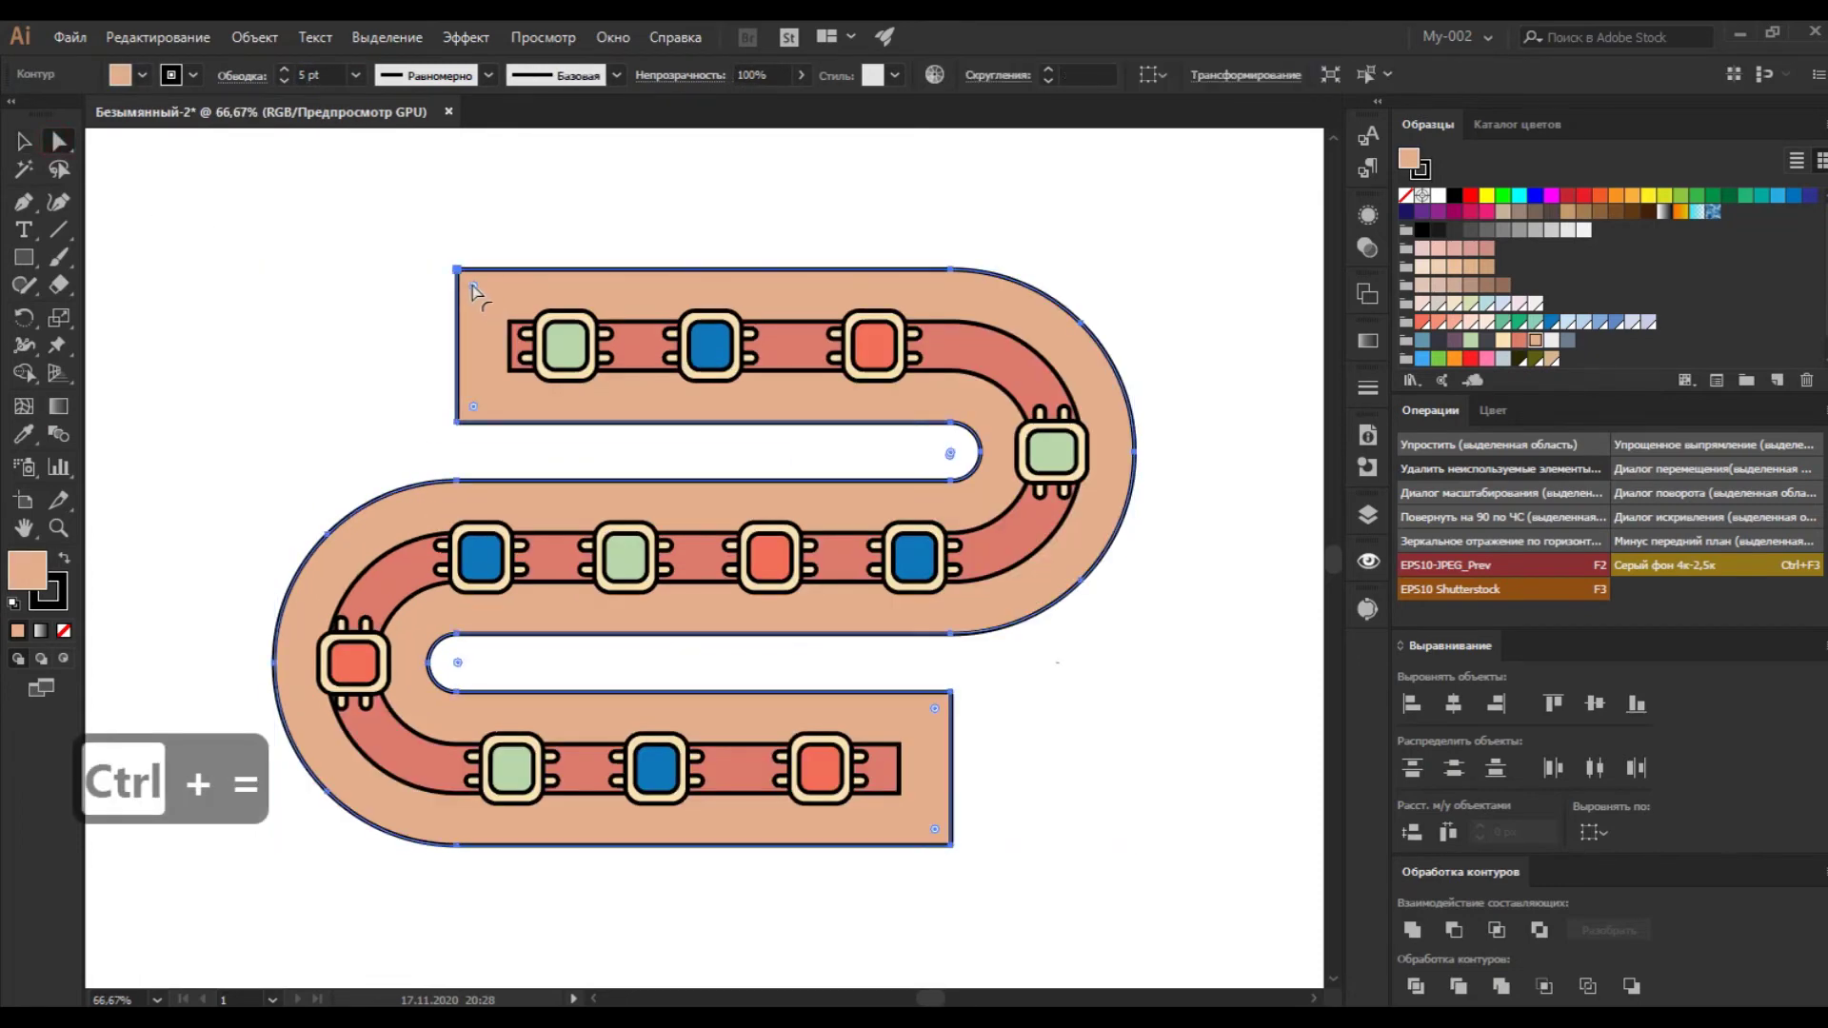
key("v")
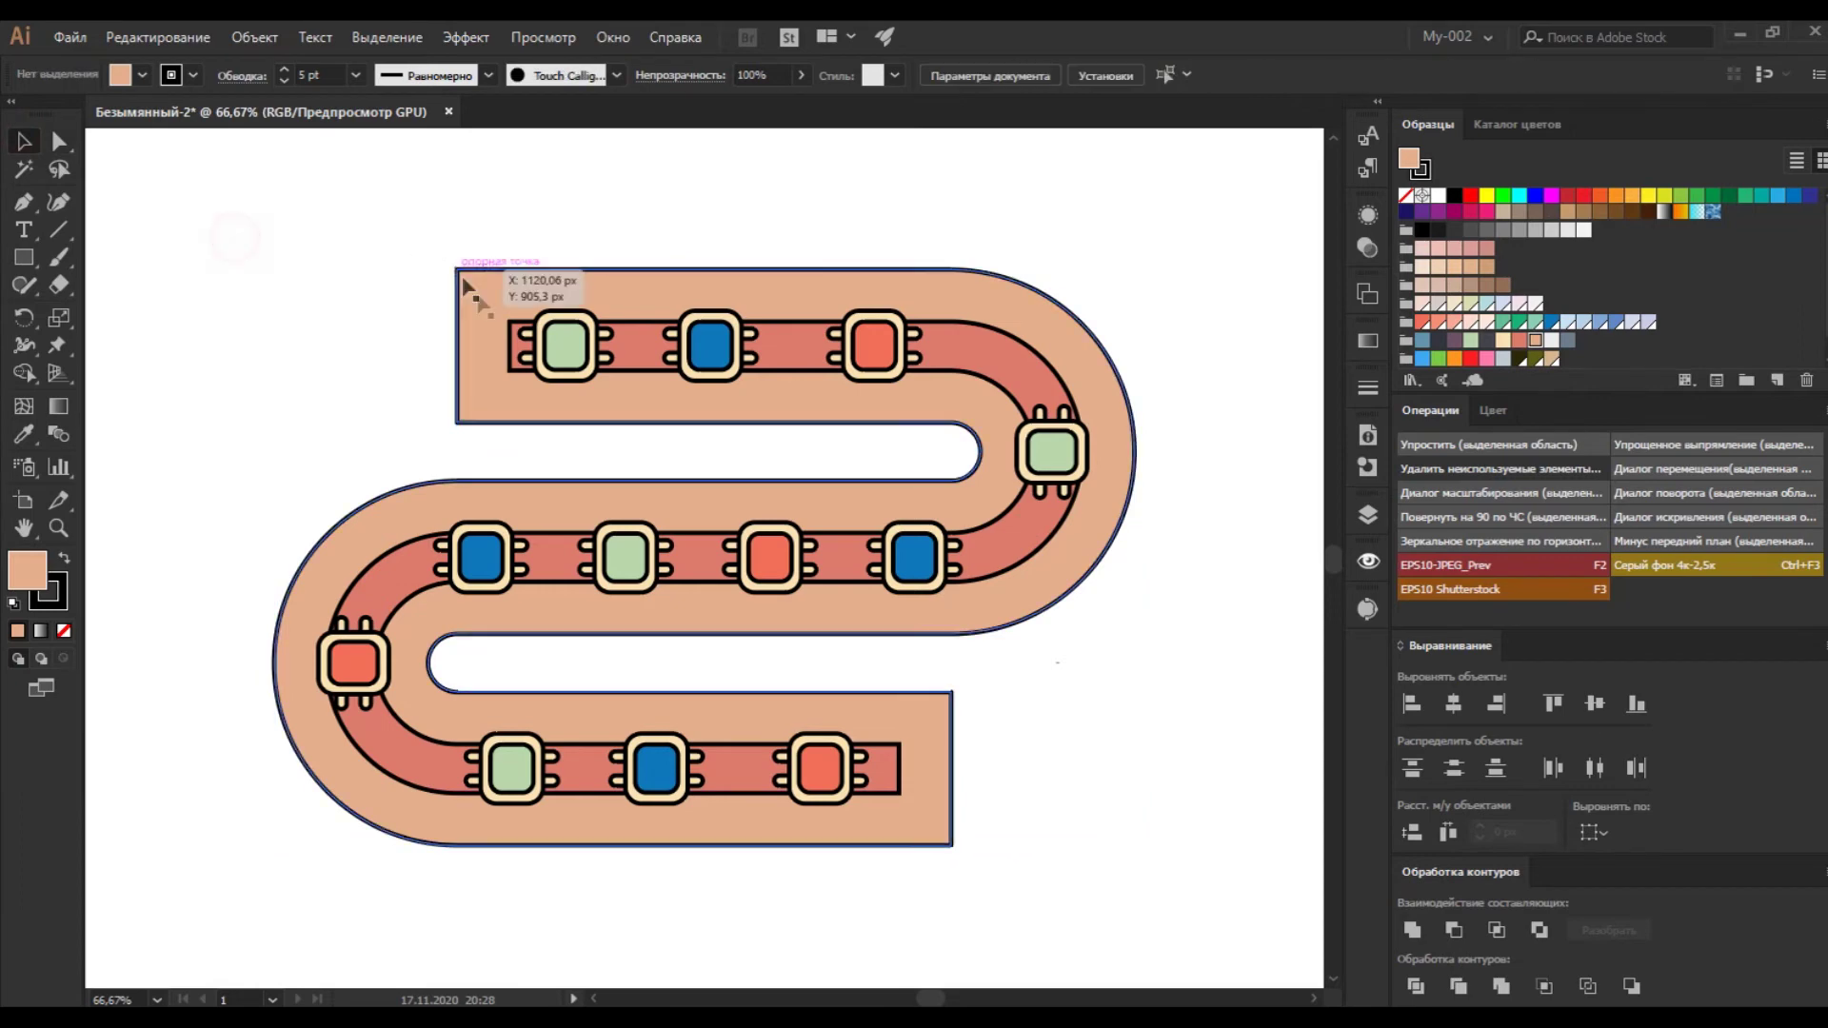
left_click(219, 171)
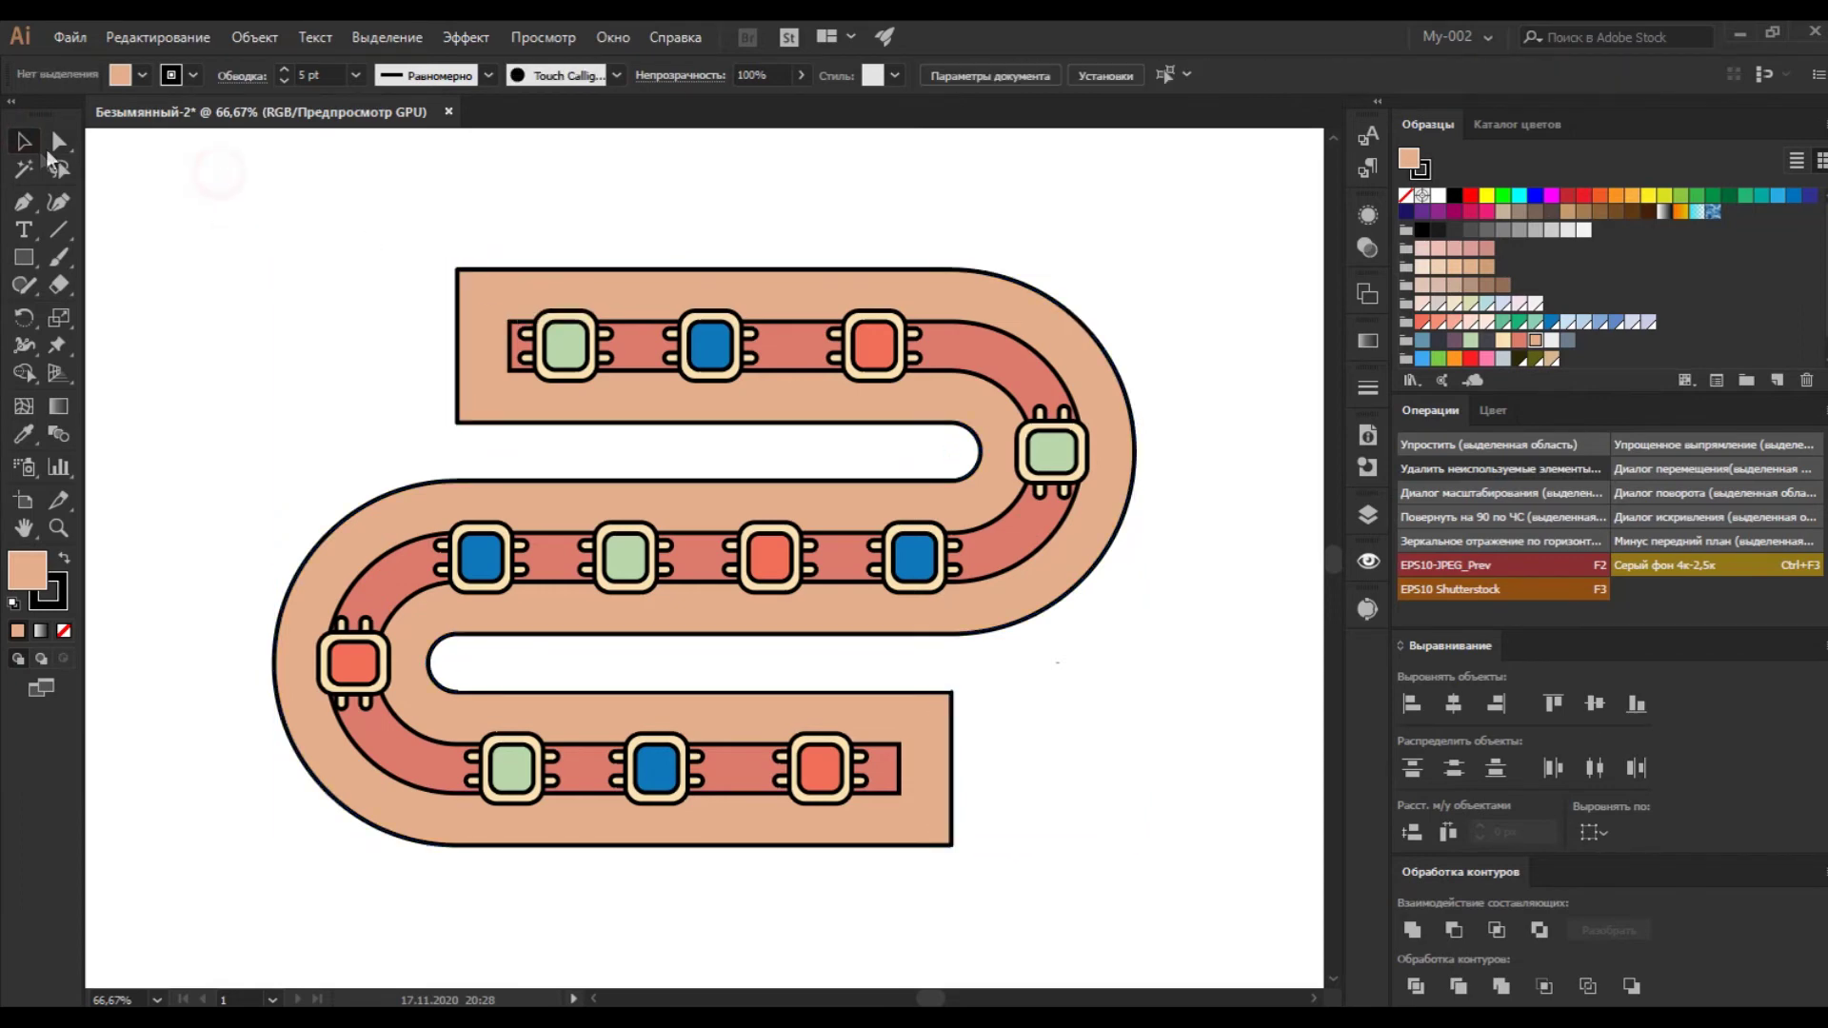
left_click_drag(481, 451, 482, 452)
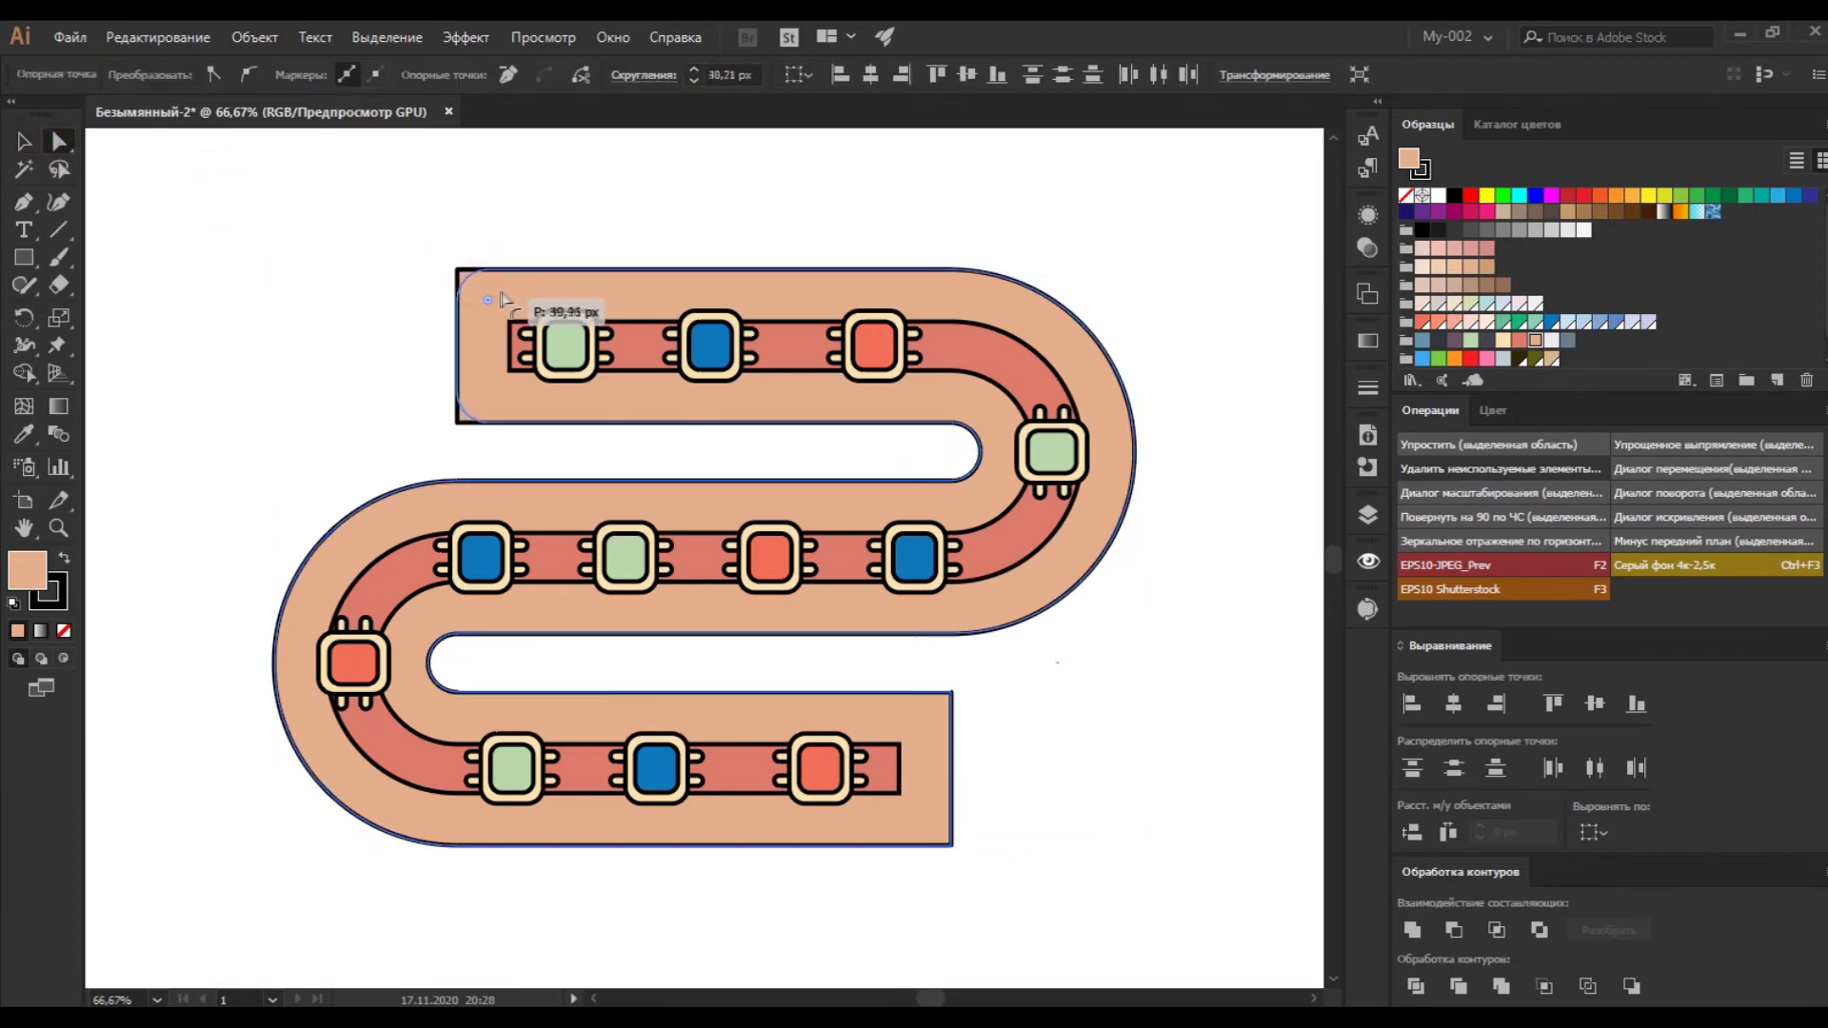
Try to round the two outer band corners at the end of the lower lane.
left_click_drag(941, 892, 940, 893)
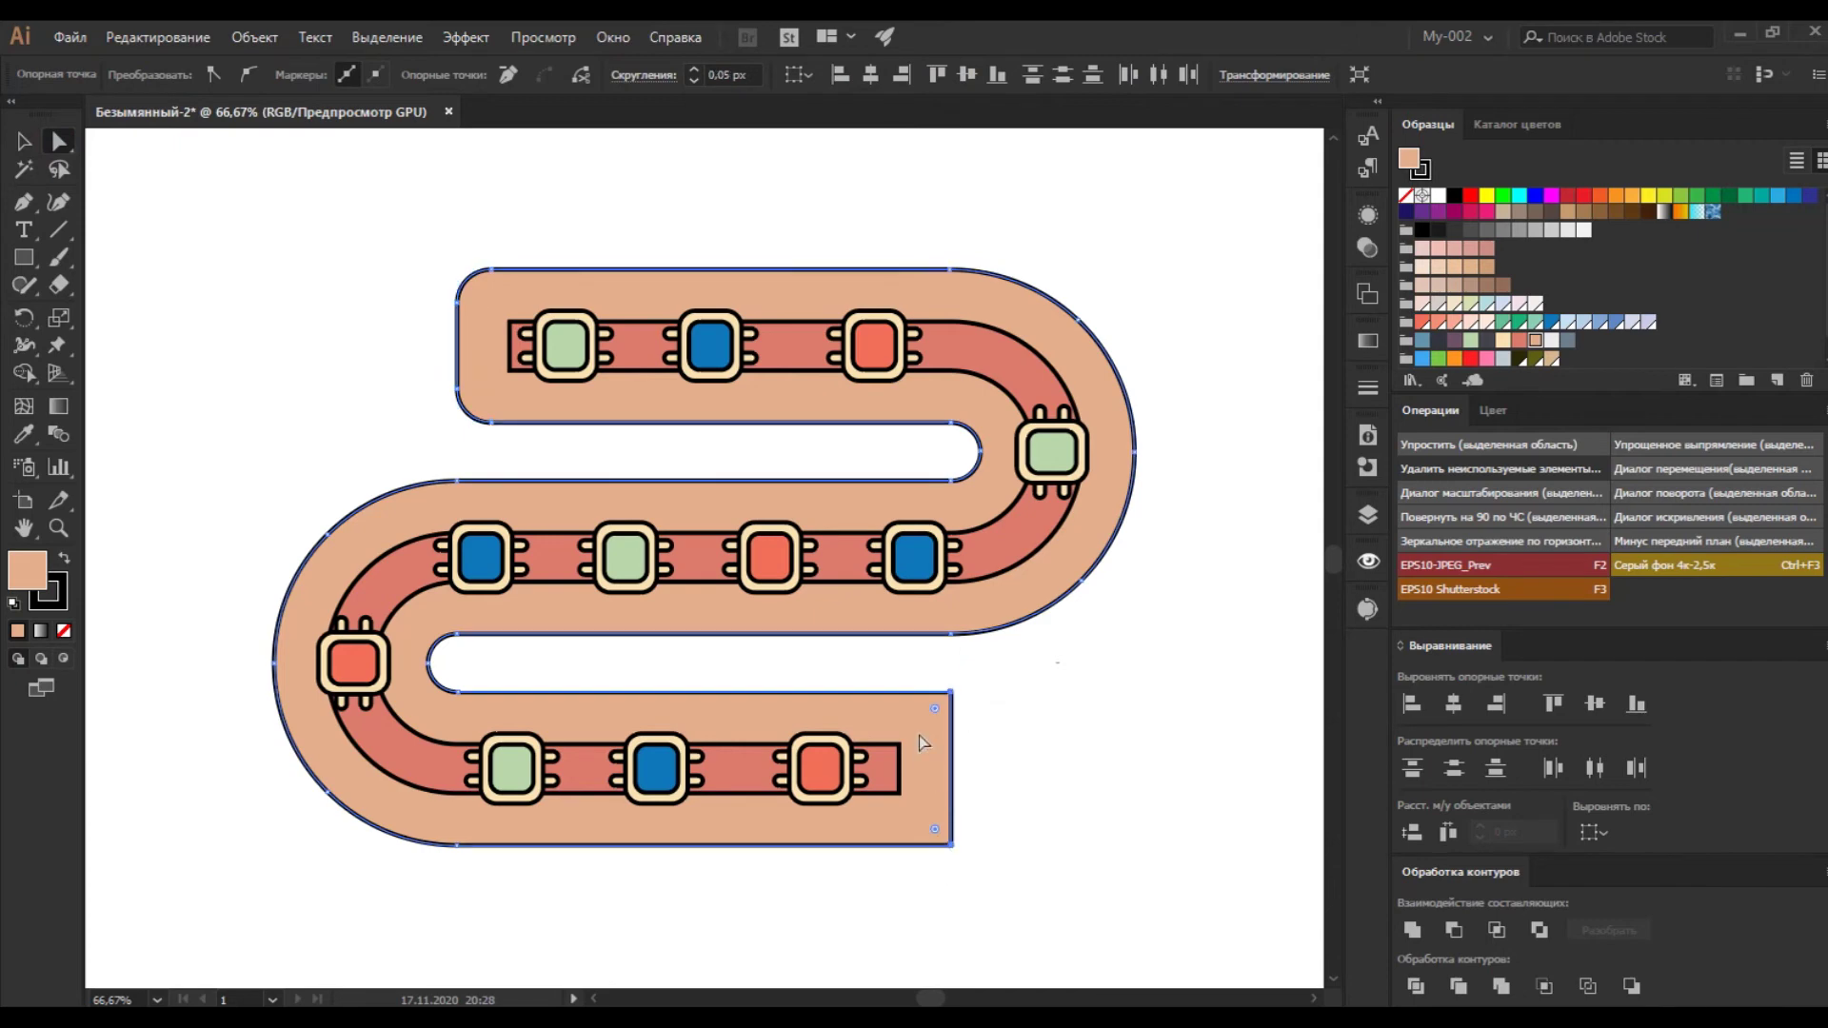
mouse_move(938, 707)
left_mouse_down()
mouse_move(957, 724)
mouse_move(940, 729)
left_mouse_up()
scroll(1013, 745, "right", 3)
key("ctrl+z")
Draw a vertical rectangle about 41 by 244 px across the lower lane's end and a horizontal one about 172 by 24 px beside it.
left_click(26, 258)
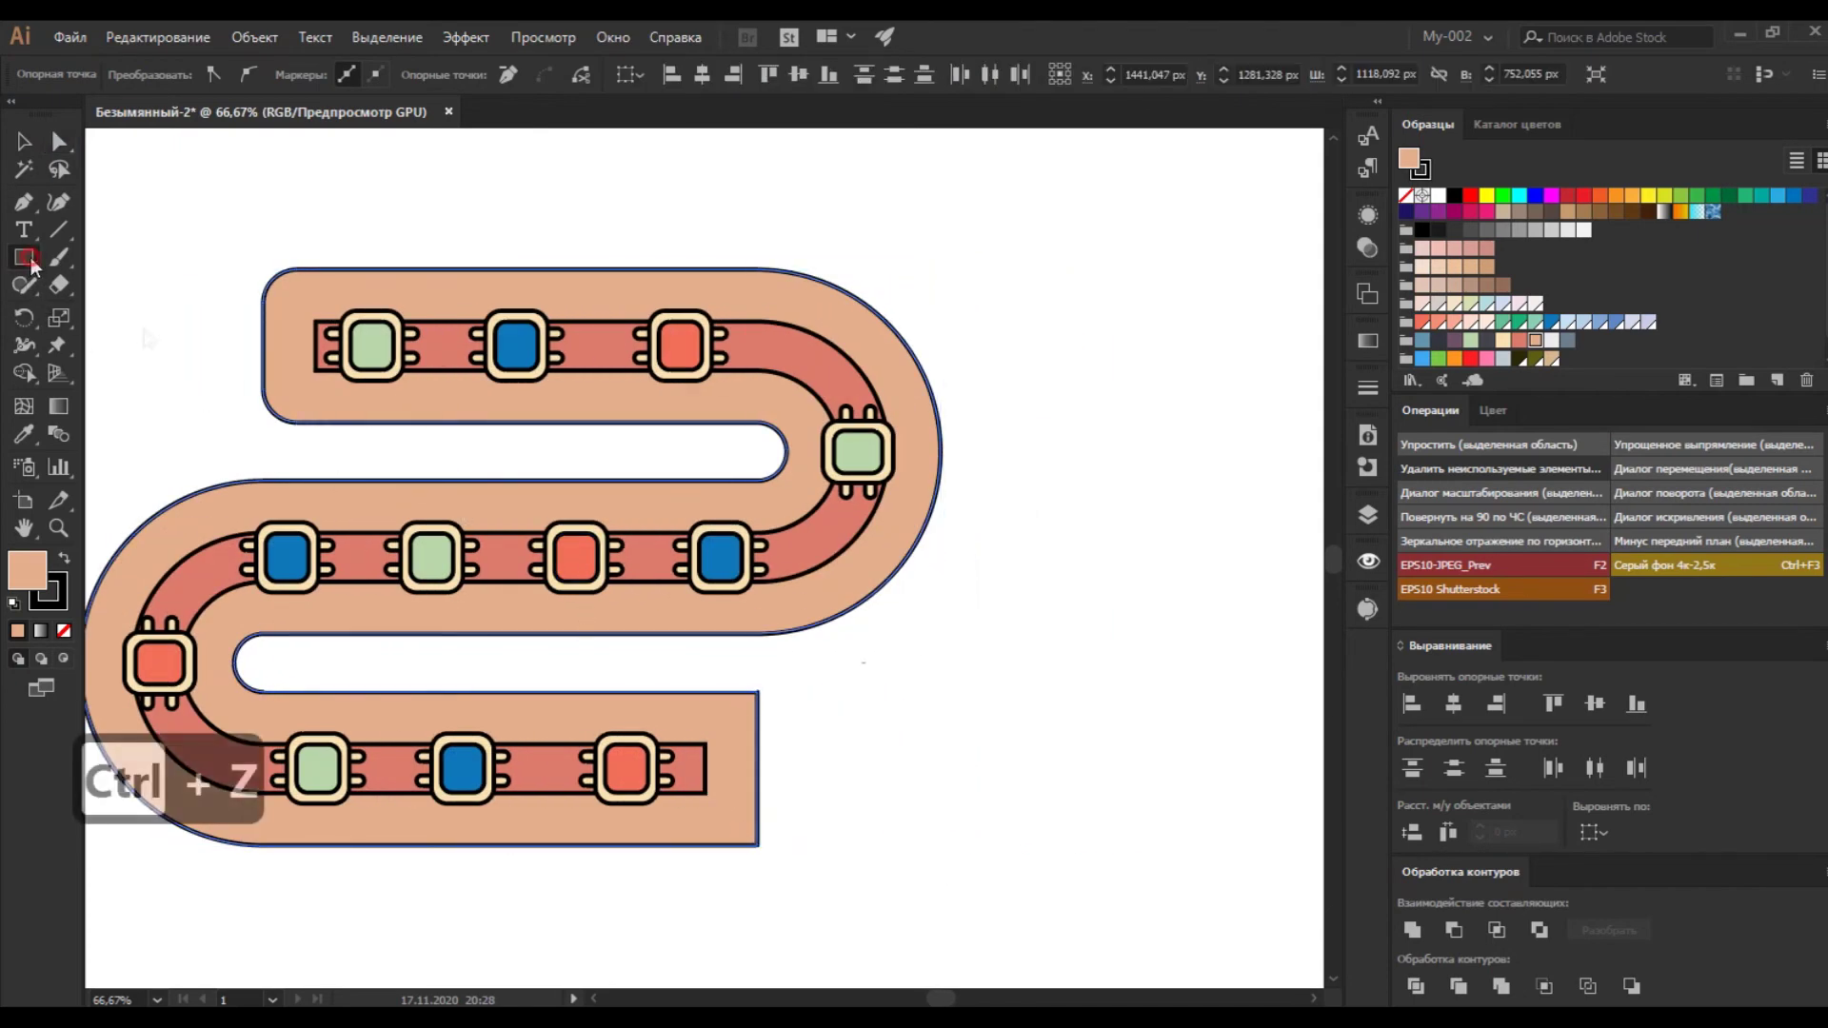
left_click_drag(749, 679, 784, 866)
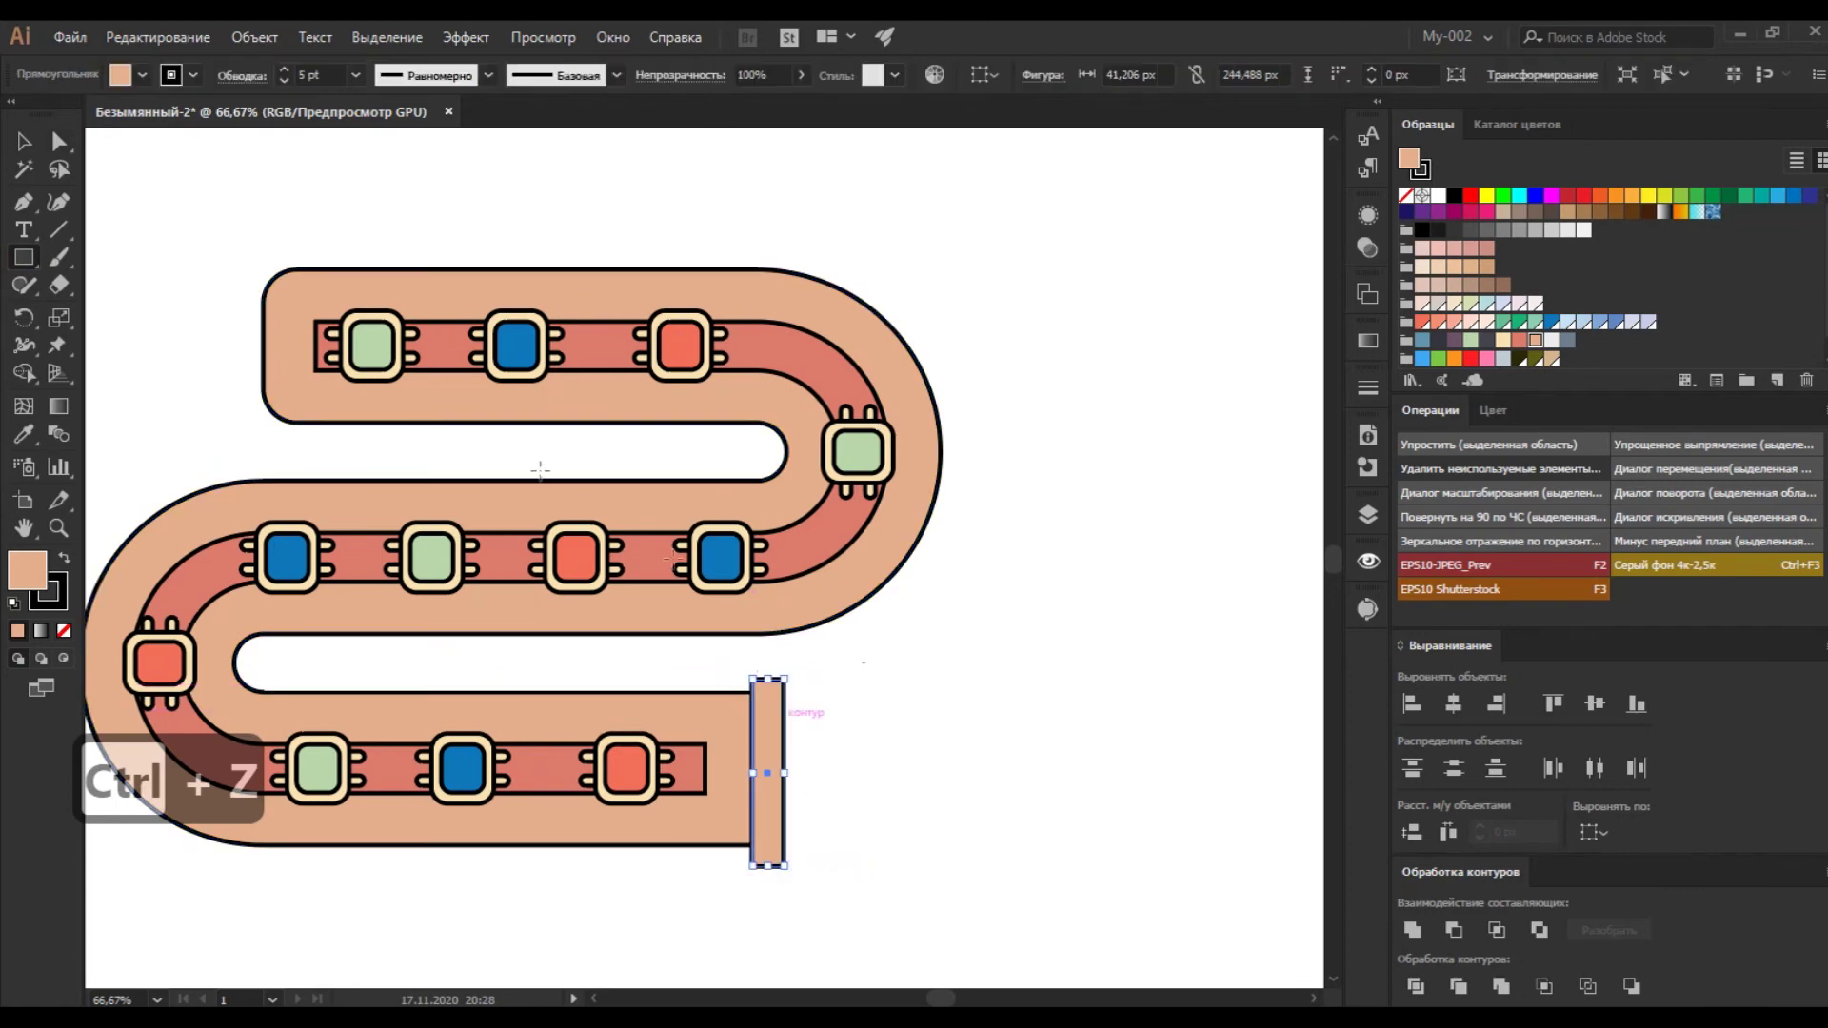
left_click_drag(823, 716, 955, 731)
Round the corners of the horizontal bar to about 12 px and of the vertical bar to about 19 px.
key("ctrl+equal")
key("v")
left_click_drag(742, 565, 754, 624)
key("Delete")
left_click(707, 552)
left_click_drag(619, 557, 718, 583)
left_click(811, 632)
left_click_drag(522, 632, 522, 516)
Make an end cap about 61 by 218 px with rounded outer corners beyond the vertical bar and send it to the back.
left_click(571, 581)
left_click_drag(583, 630, 606, 631)
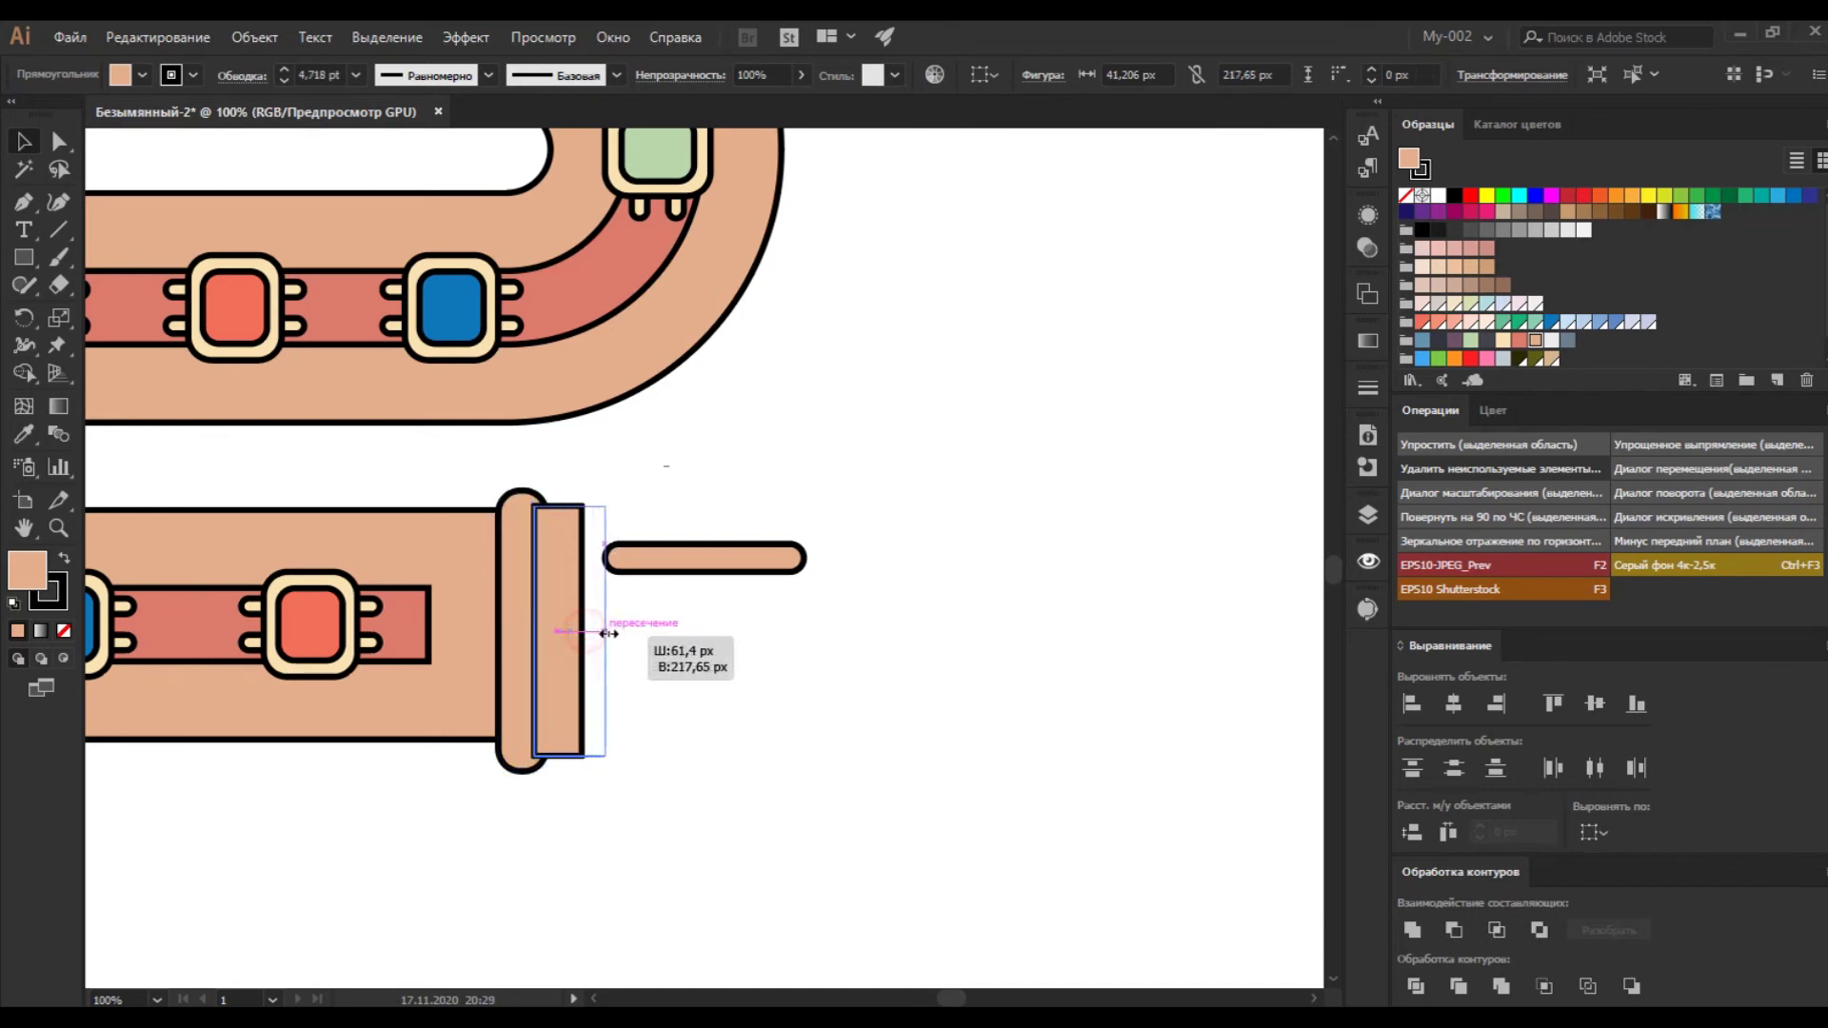
left_click_drag(590, 526, 601, 709)
left_click(58, 141)
key("v")
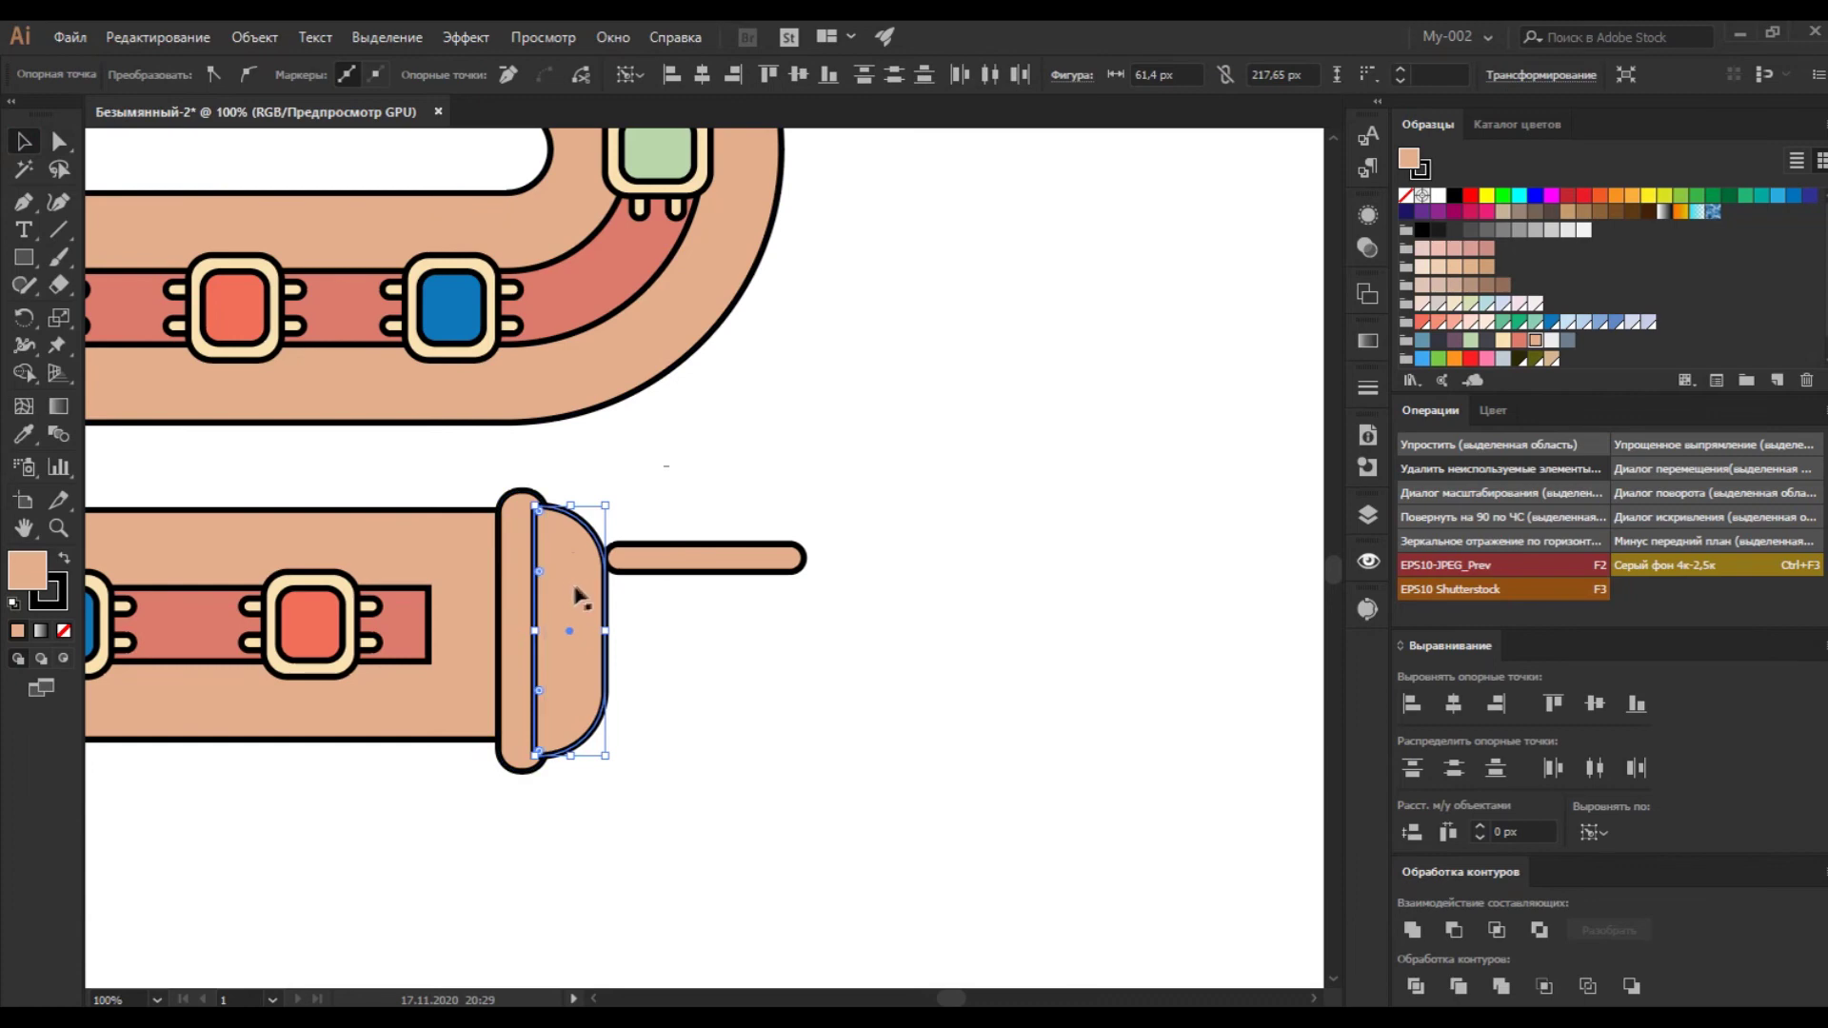
key("ctrl+shift+bracketleft")
Duplicate the horizontal bar into a vertical stack of four and distribute the bars evenly.
left_click(759, 571)
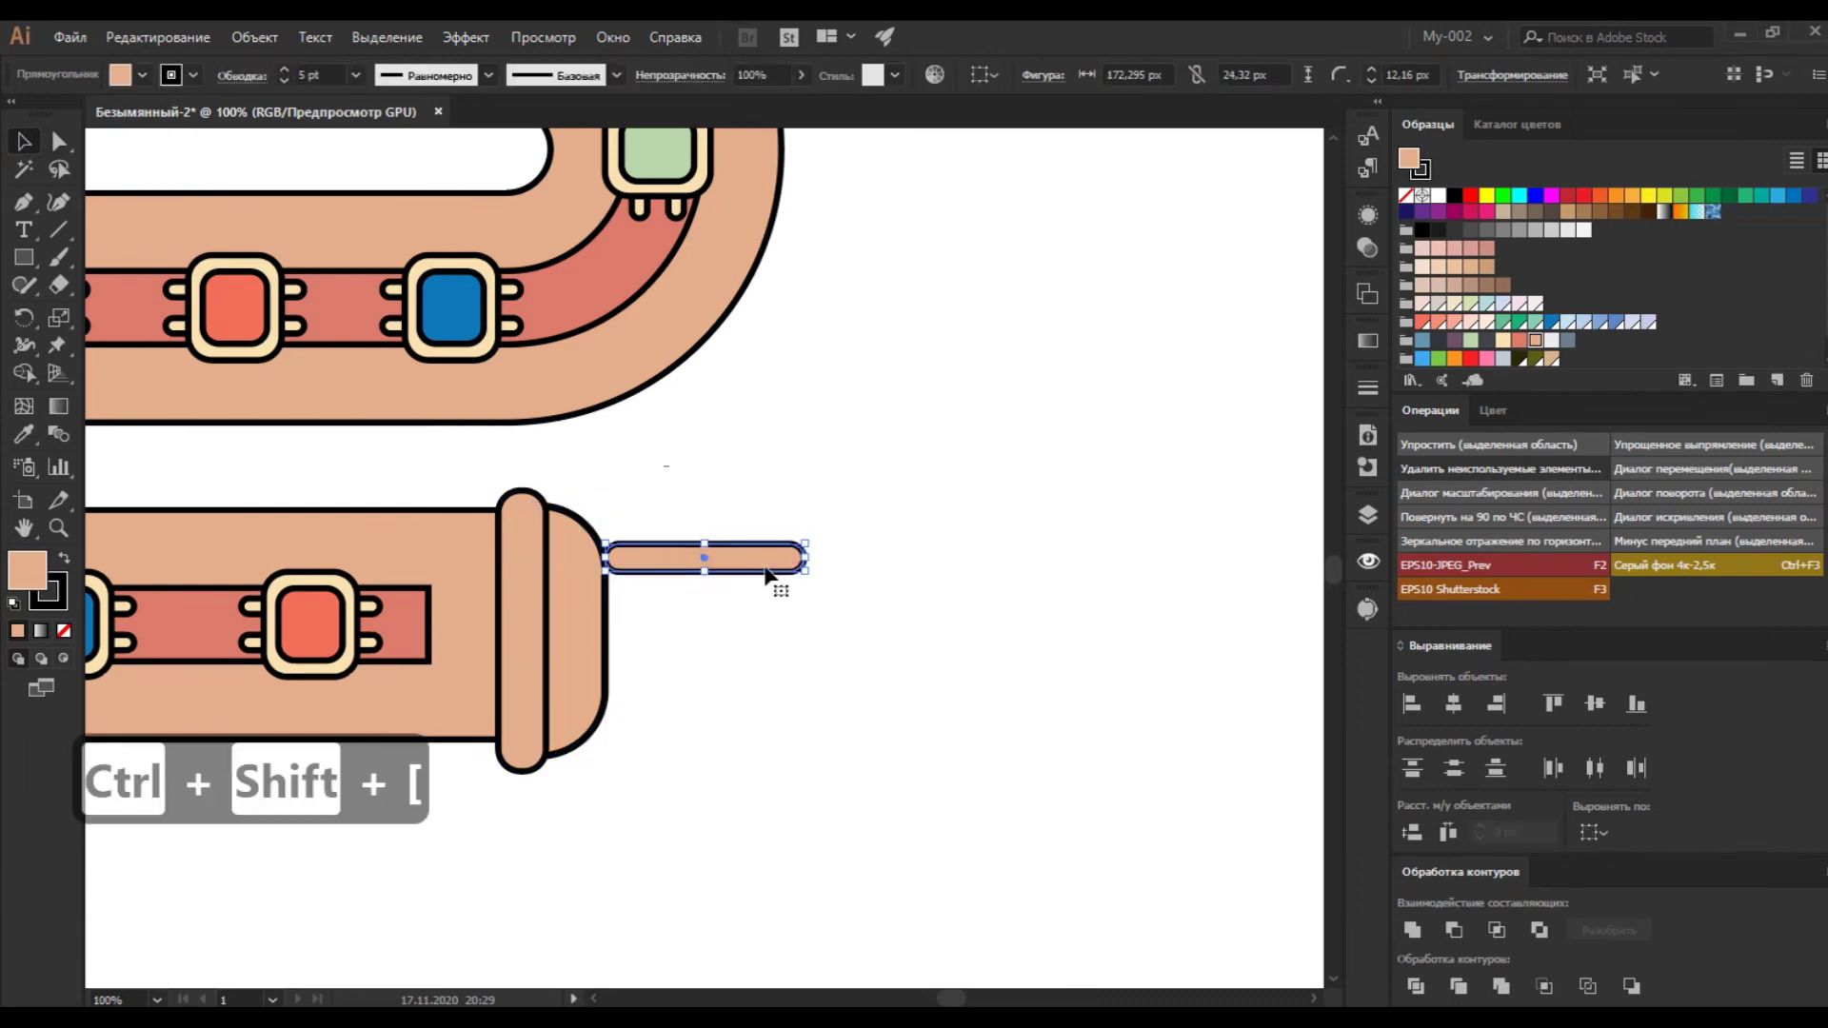
key("ctrl+equal")
left_click_drag(773, 560, 783, 629)
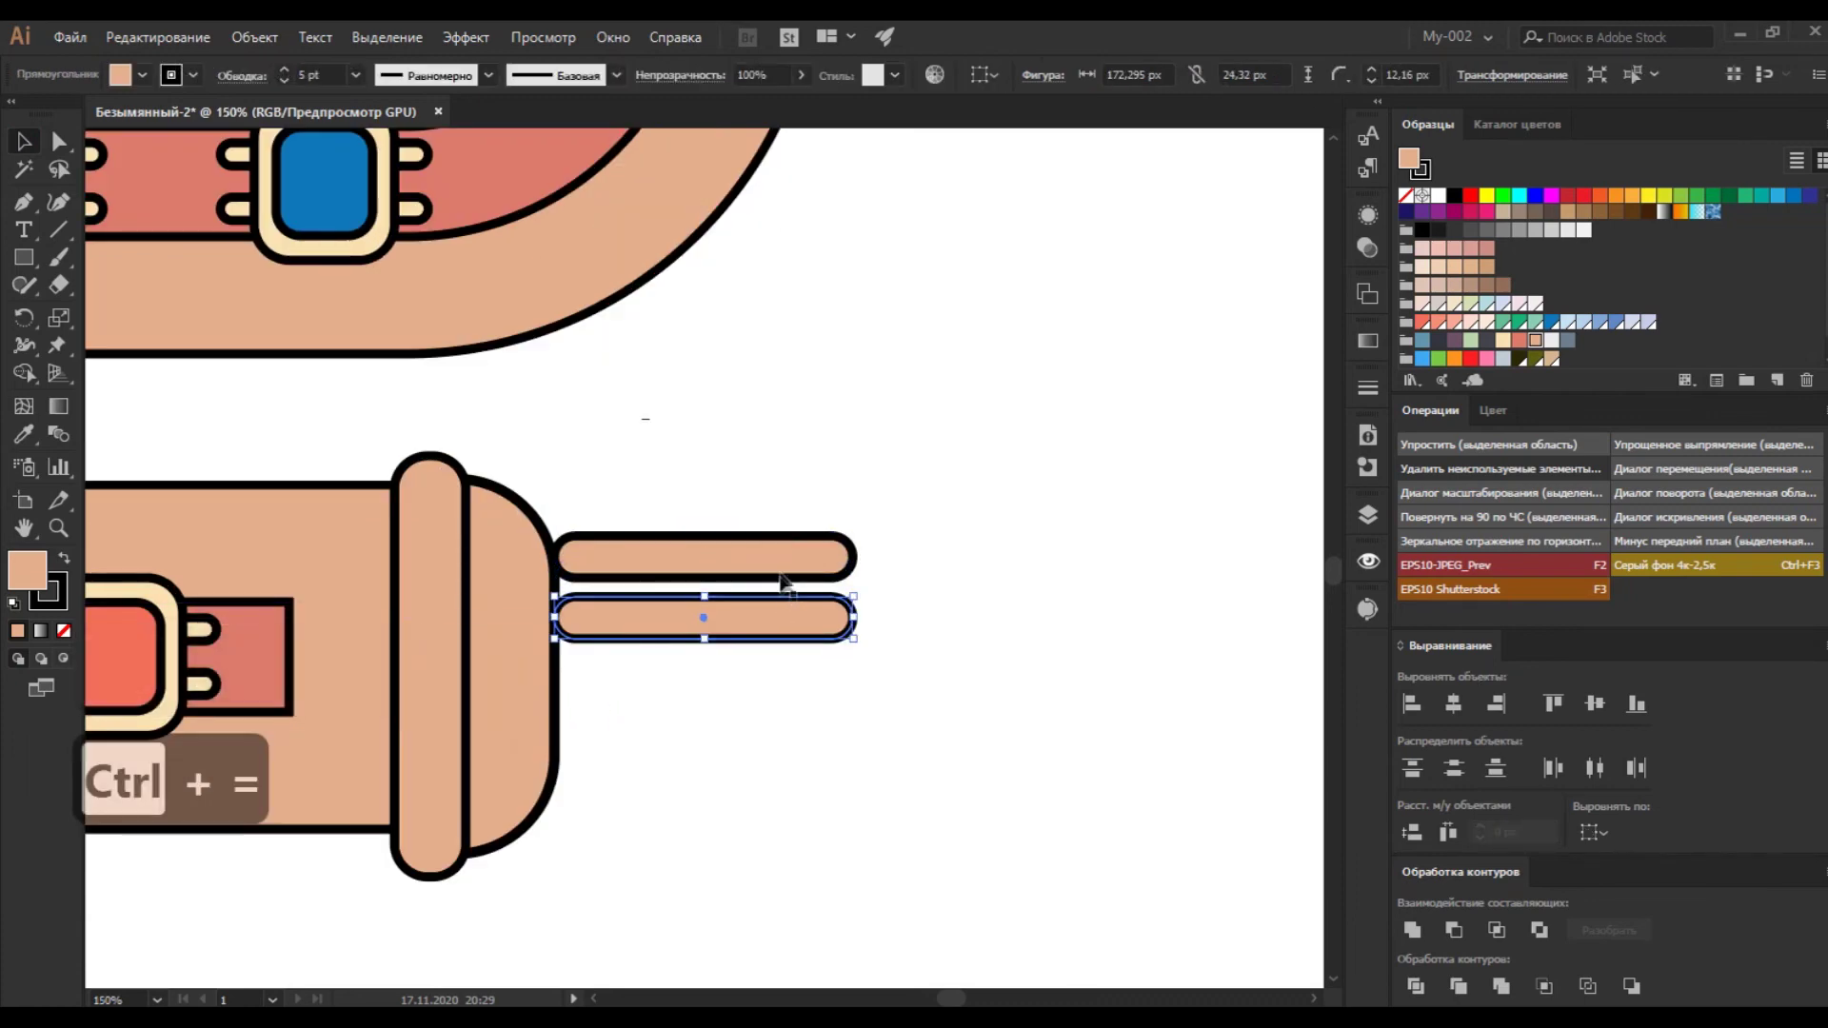
left_click(702, 557, "shift")
left_click_drag(702, 557, 789, 683)
left_click_drag(933, 495, 773, 754)
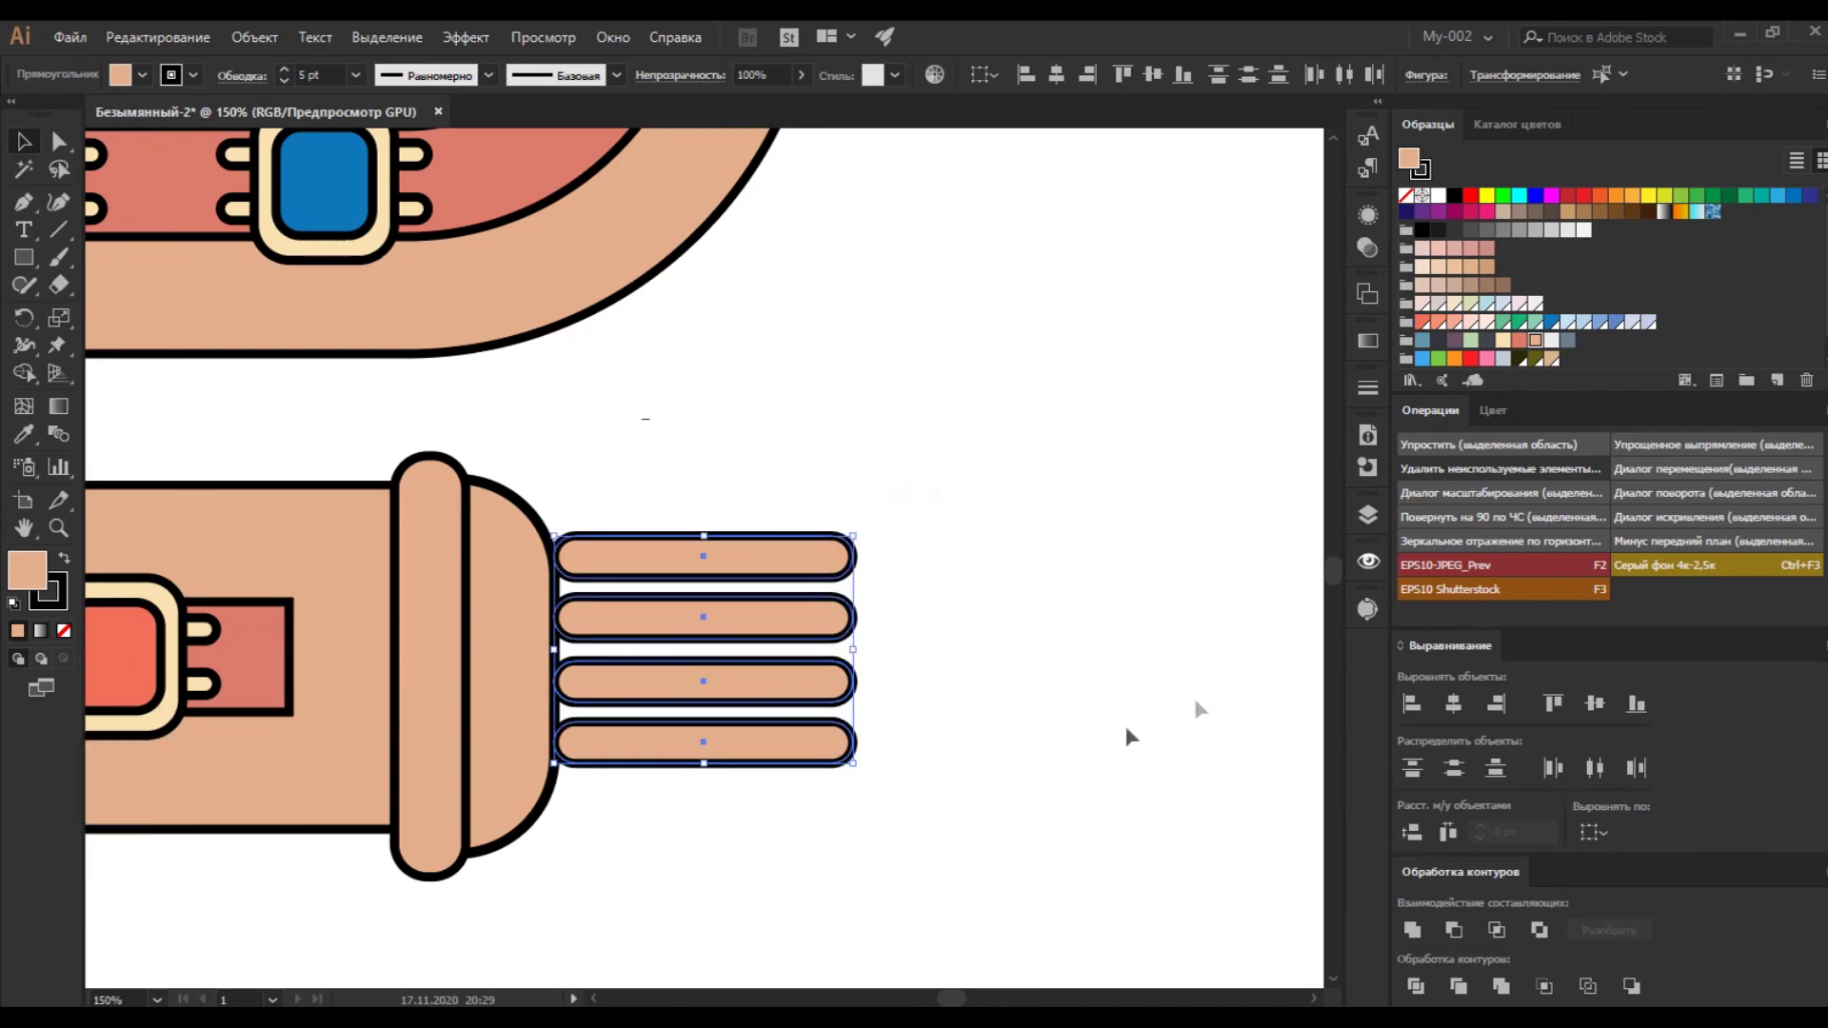
left_click(1497, 769)
left_click(976, 577)
Group the four horizontal bars, move them over the end cap and send them to the back so only their tips stick out.
left_click_drag(980, 488, 657, 838)
key("ctrl+g")
left_click_drag(708, 696, 583, 657)
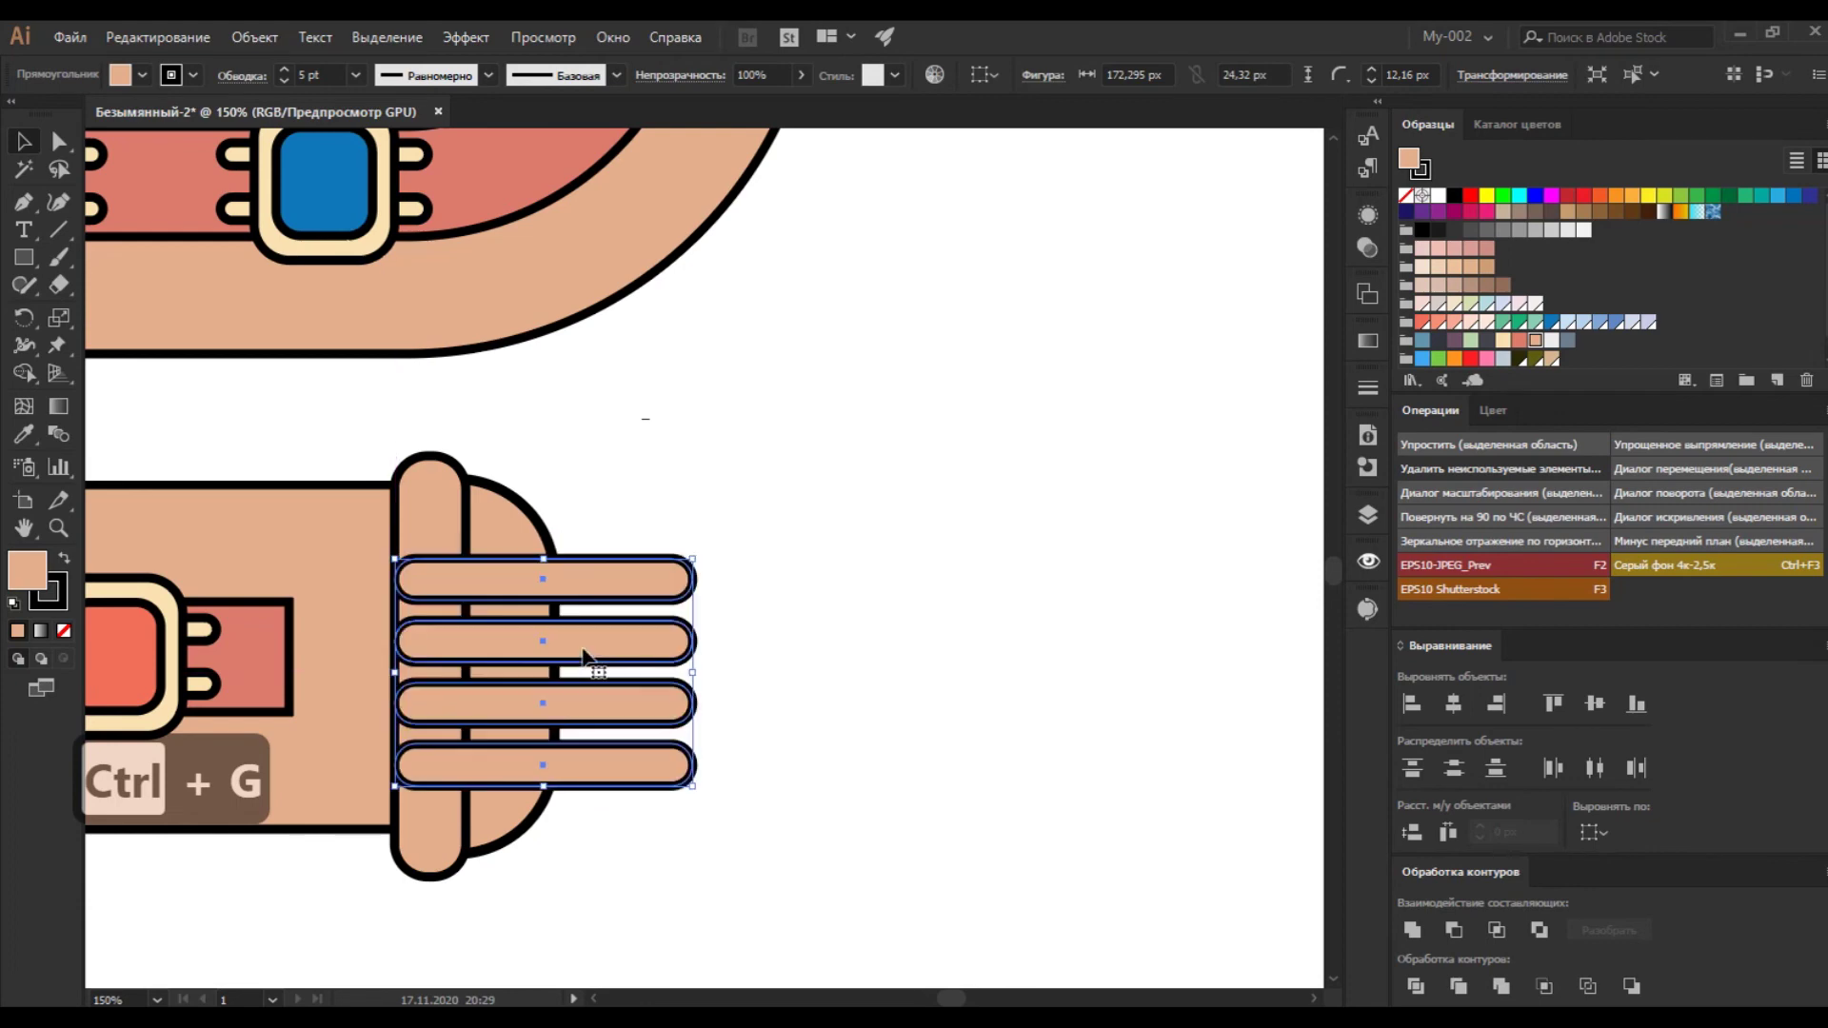
key("ctrl+shift+bracketleft")
left_click_drag(778, 686, 944, 603)
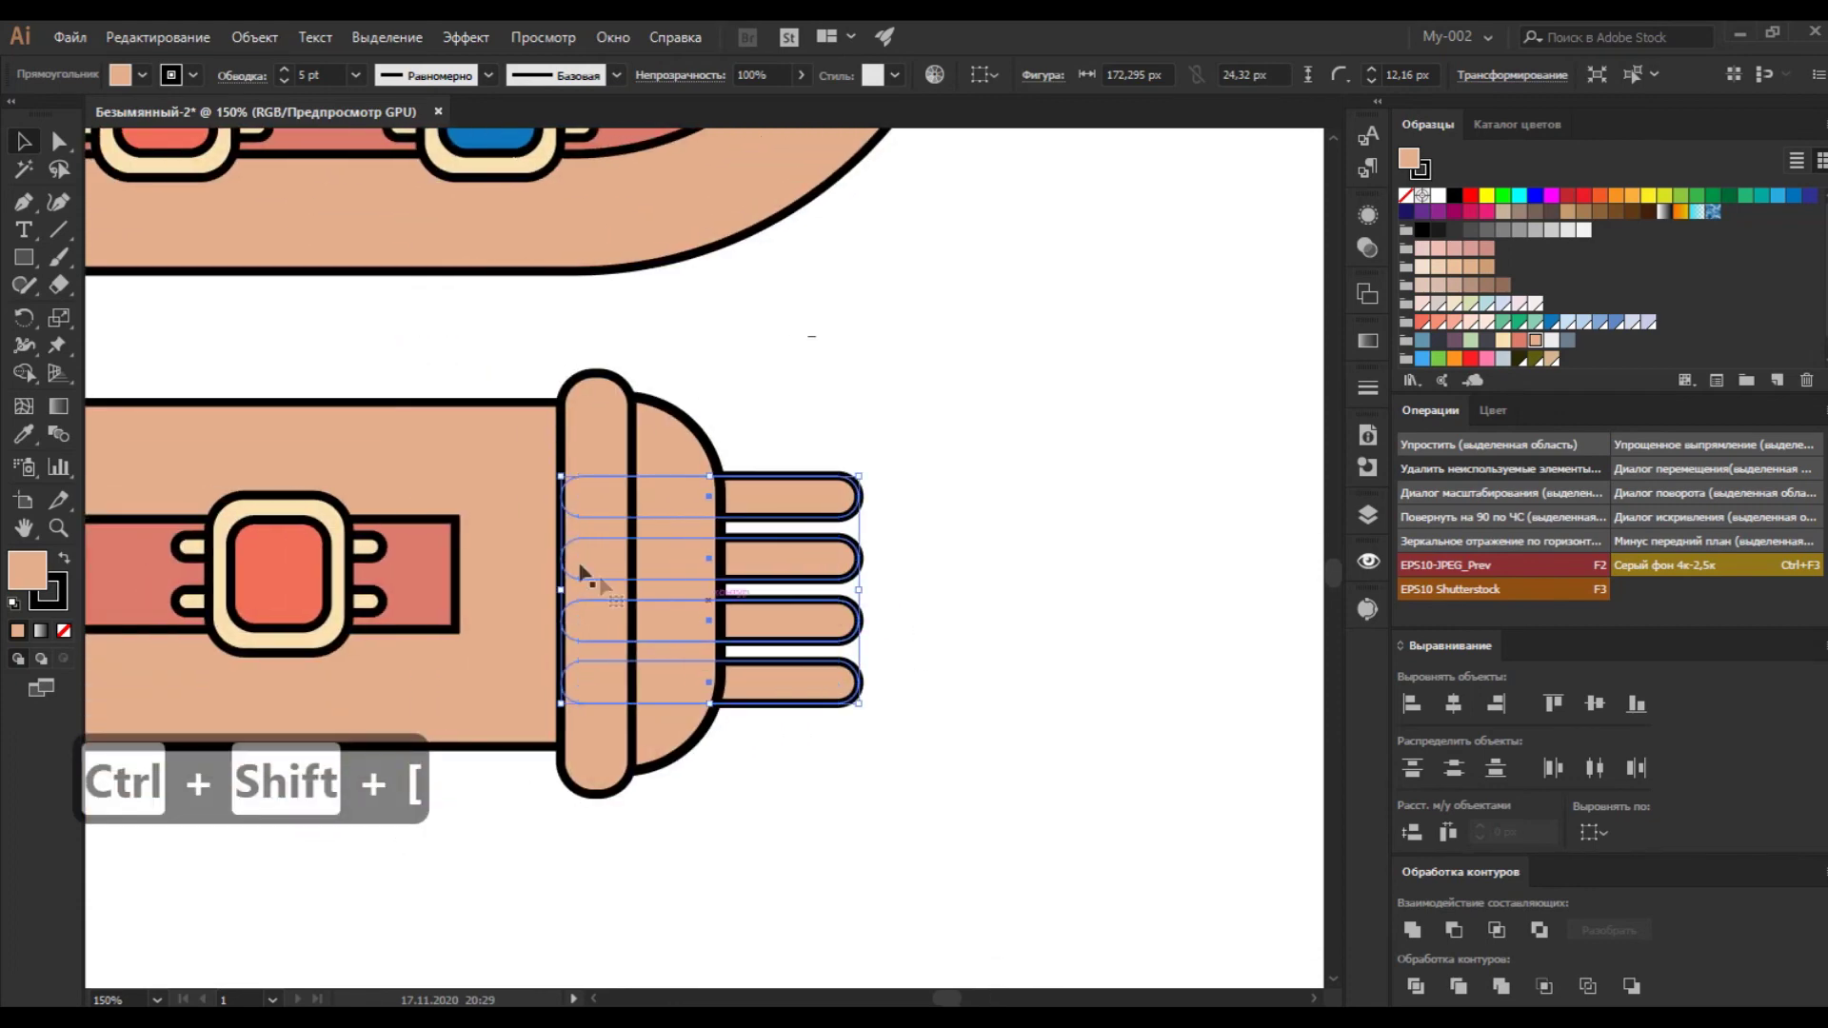
Nudge the group of four bars up six steps to centre it on the end cap.
left_click(1603, 834)
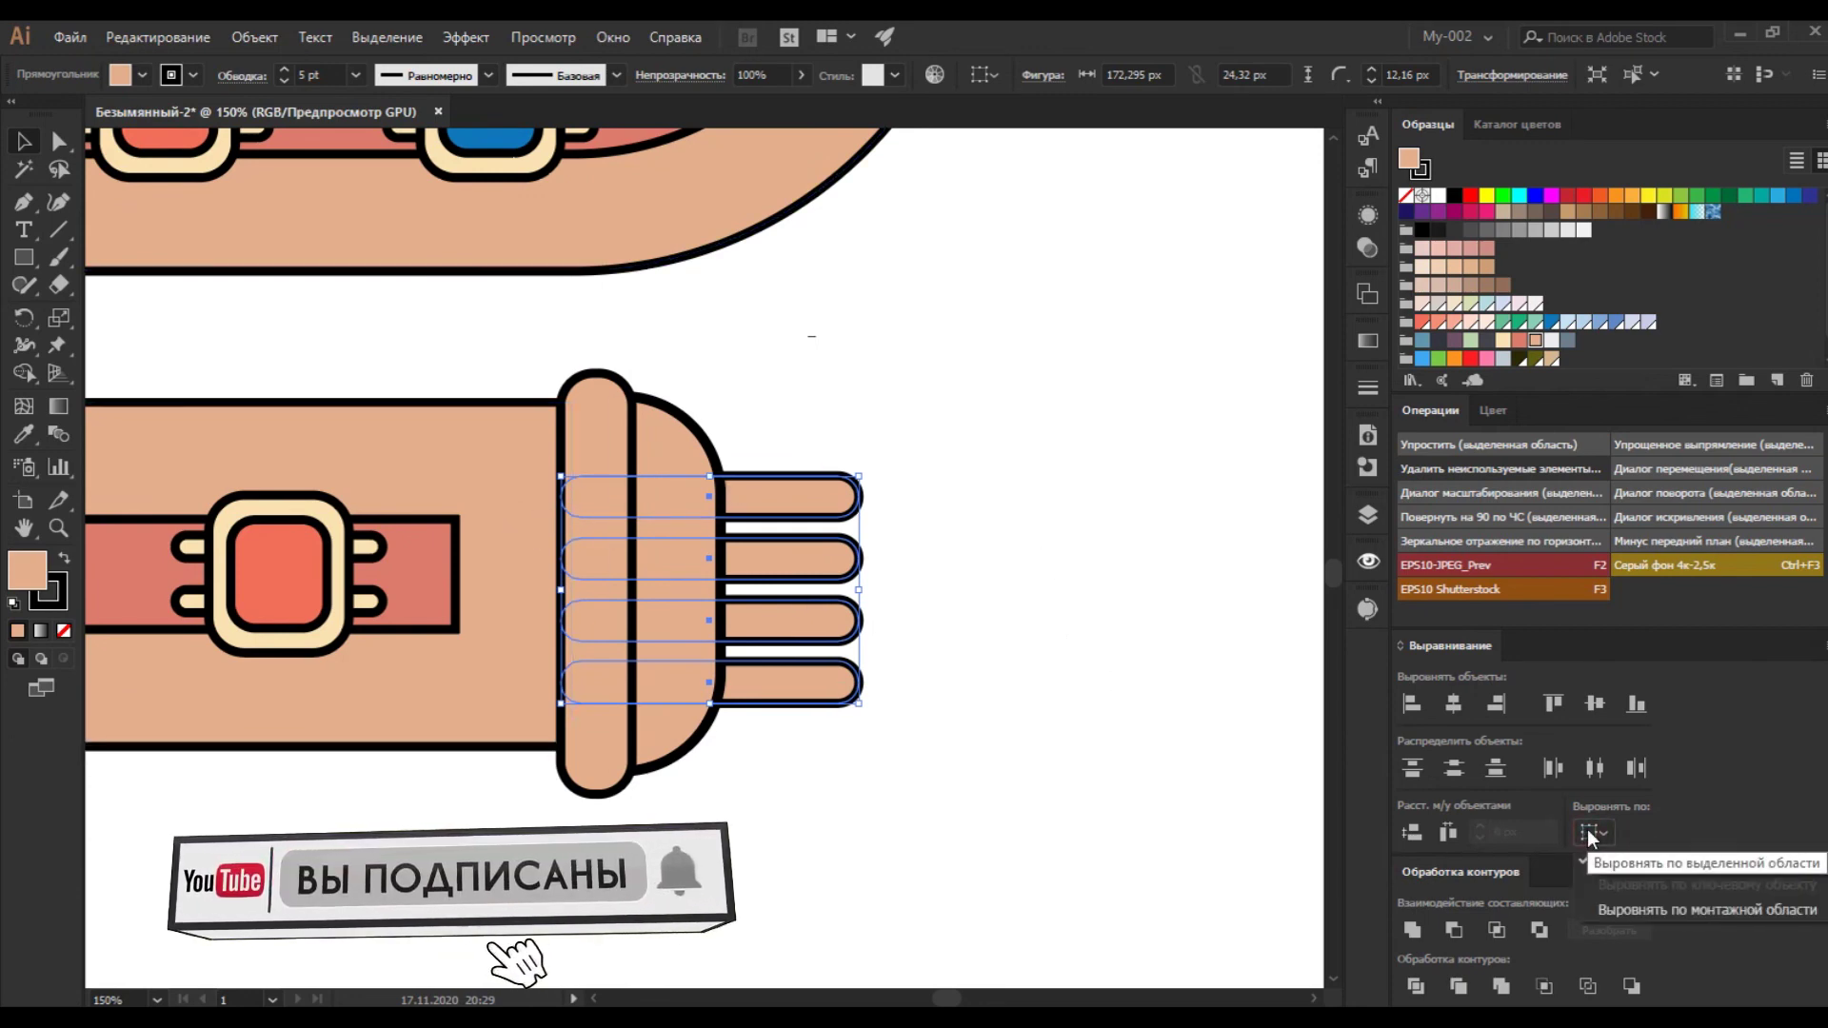
left_click(946, 500)
left_click_drag(837, 447, 804, 709)
key("Up")
key("Up")
key("Up")
key("Up")
key("Up")
key("Up")
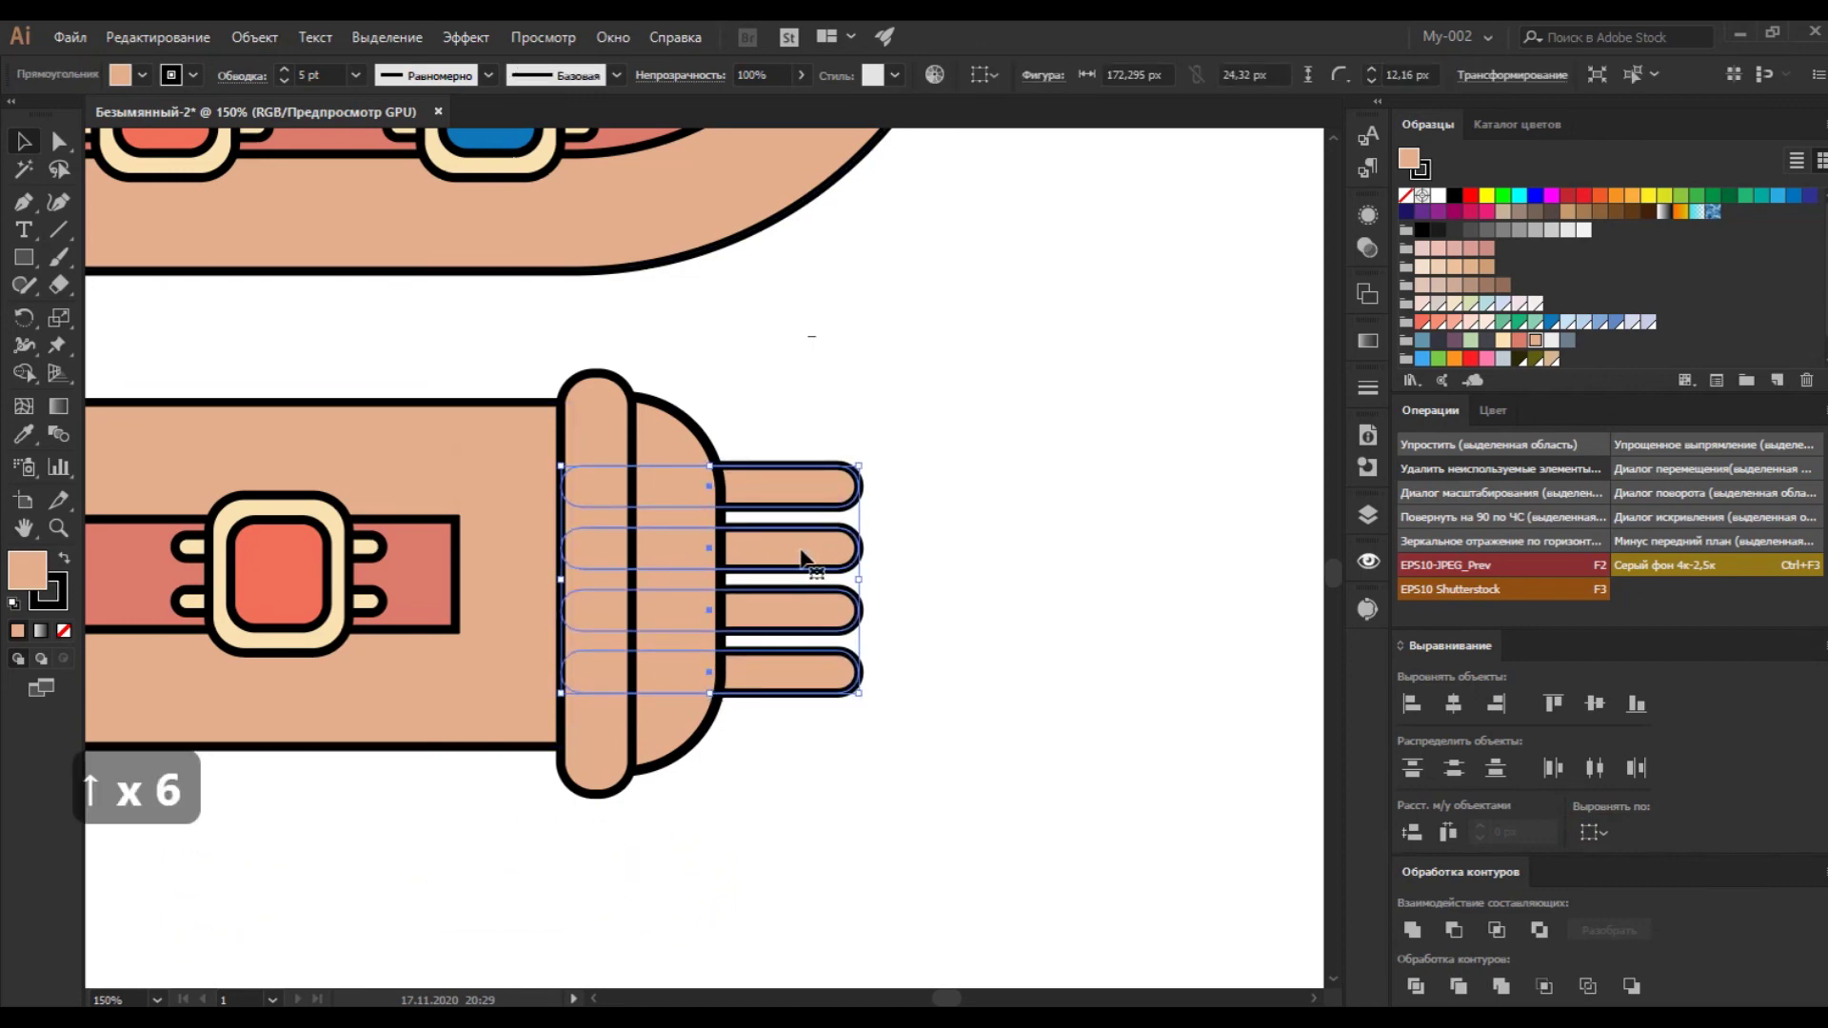
left_click(918, 552)
Fill the four protruding bars with the very light grey swatch.
key("ctrl+minus")
key("ctrl+minus")
key("ctrl+minus")
key("ctrl+minus")
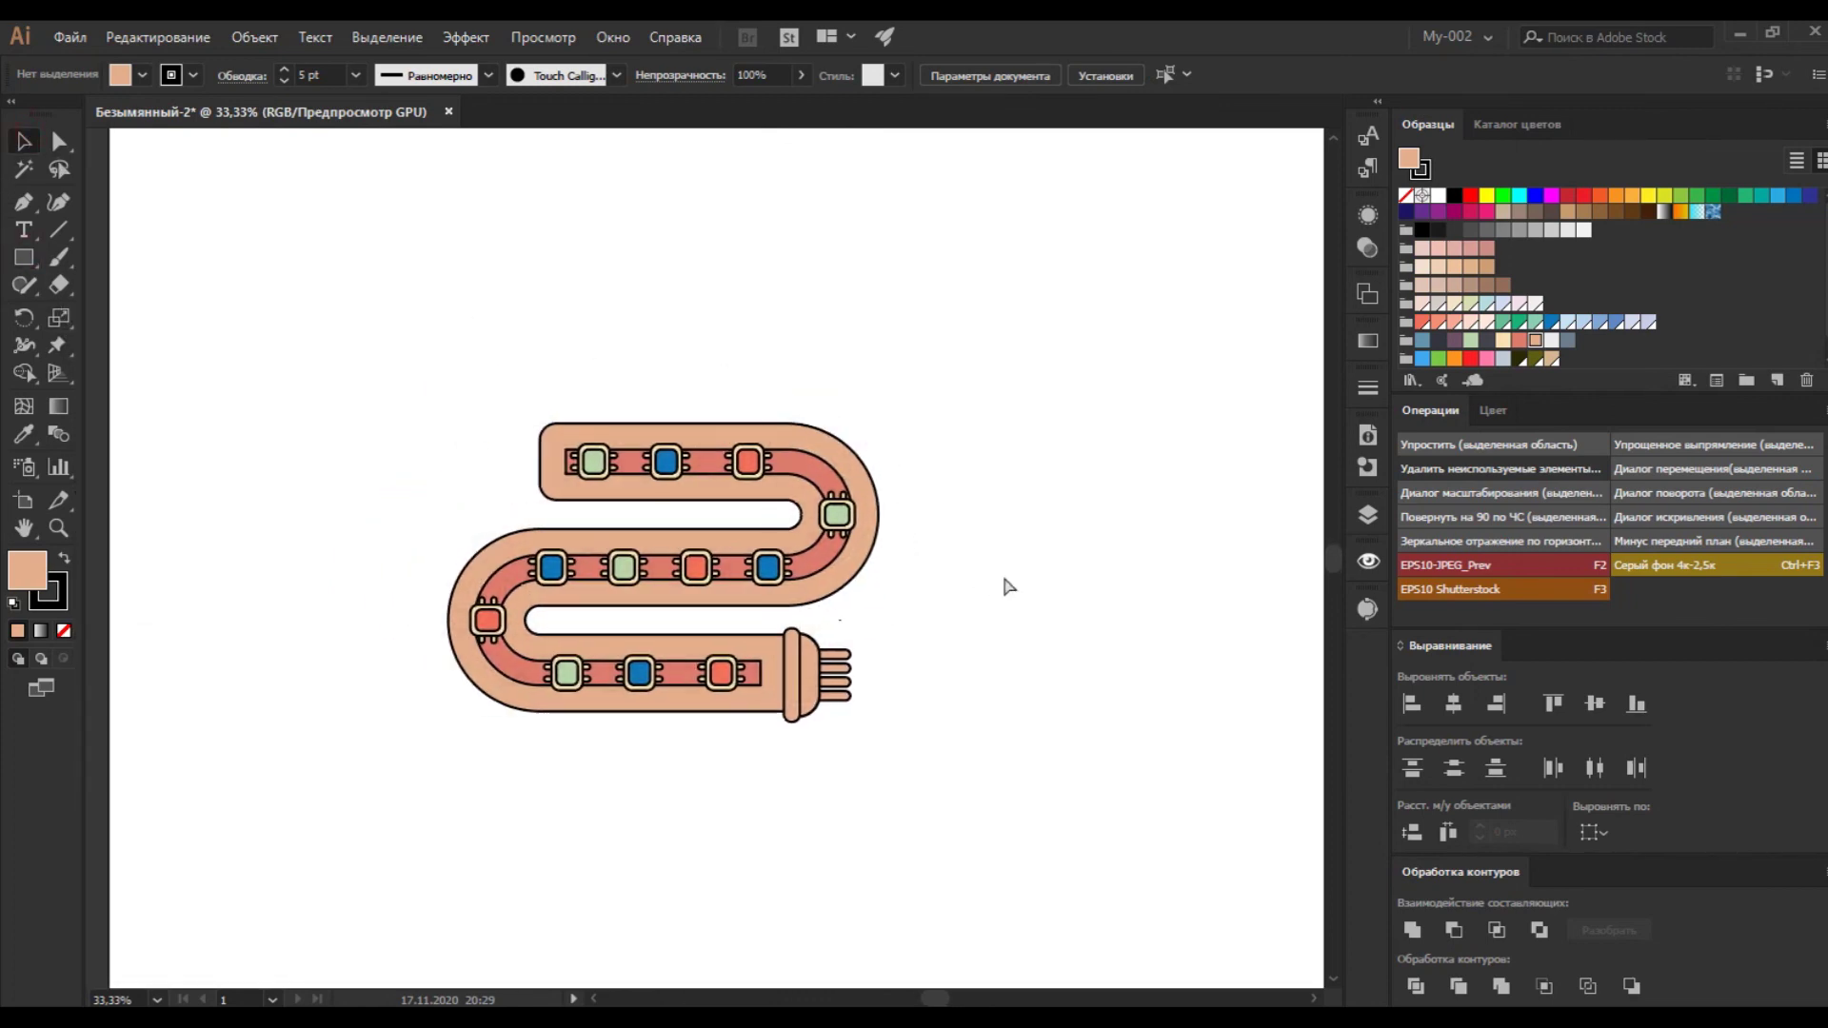
key("ctrl+equal")
left_click_drag(1085, 694, 916, 748)
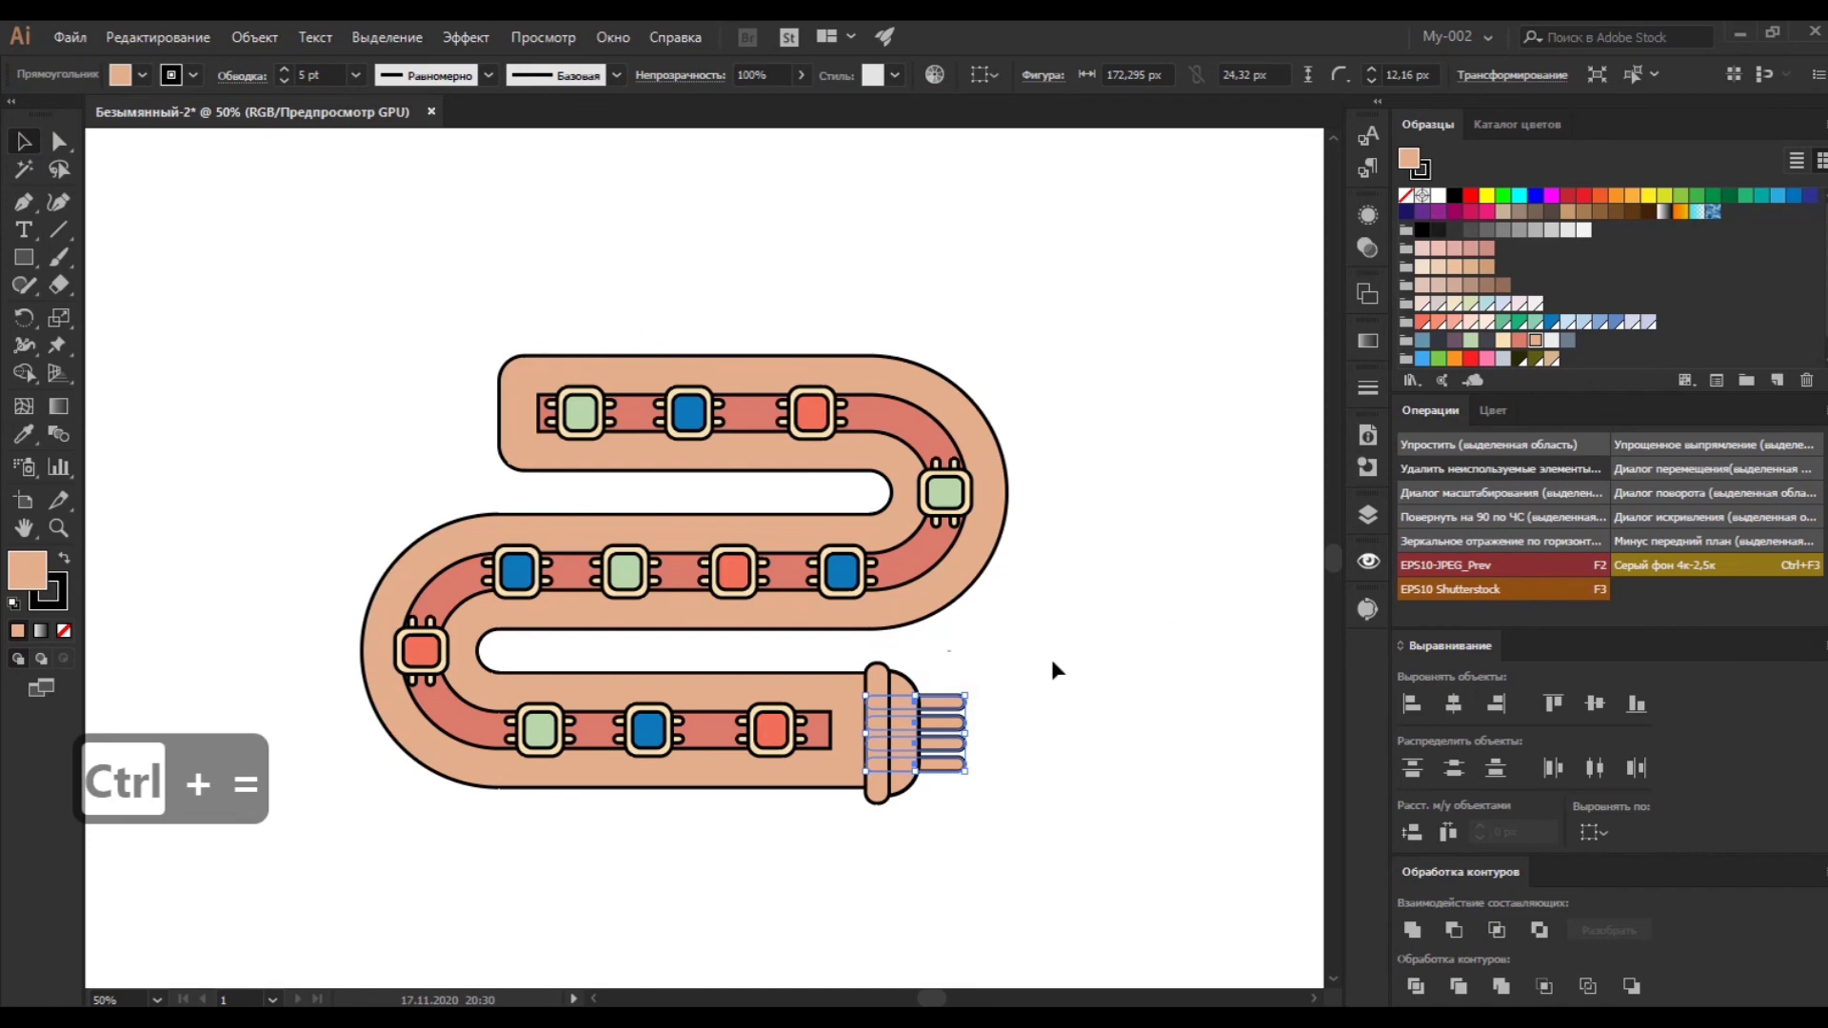
left_click(1552, 339)
Fill the rounded vertical bar at the lower lane's end with the dark purple swatch.
key("ctrl+equal")
key("ctrl+equal")
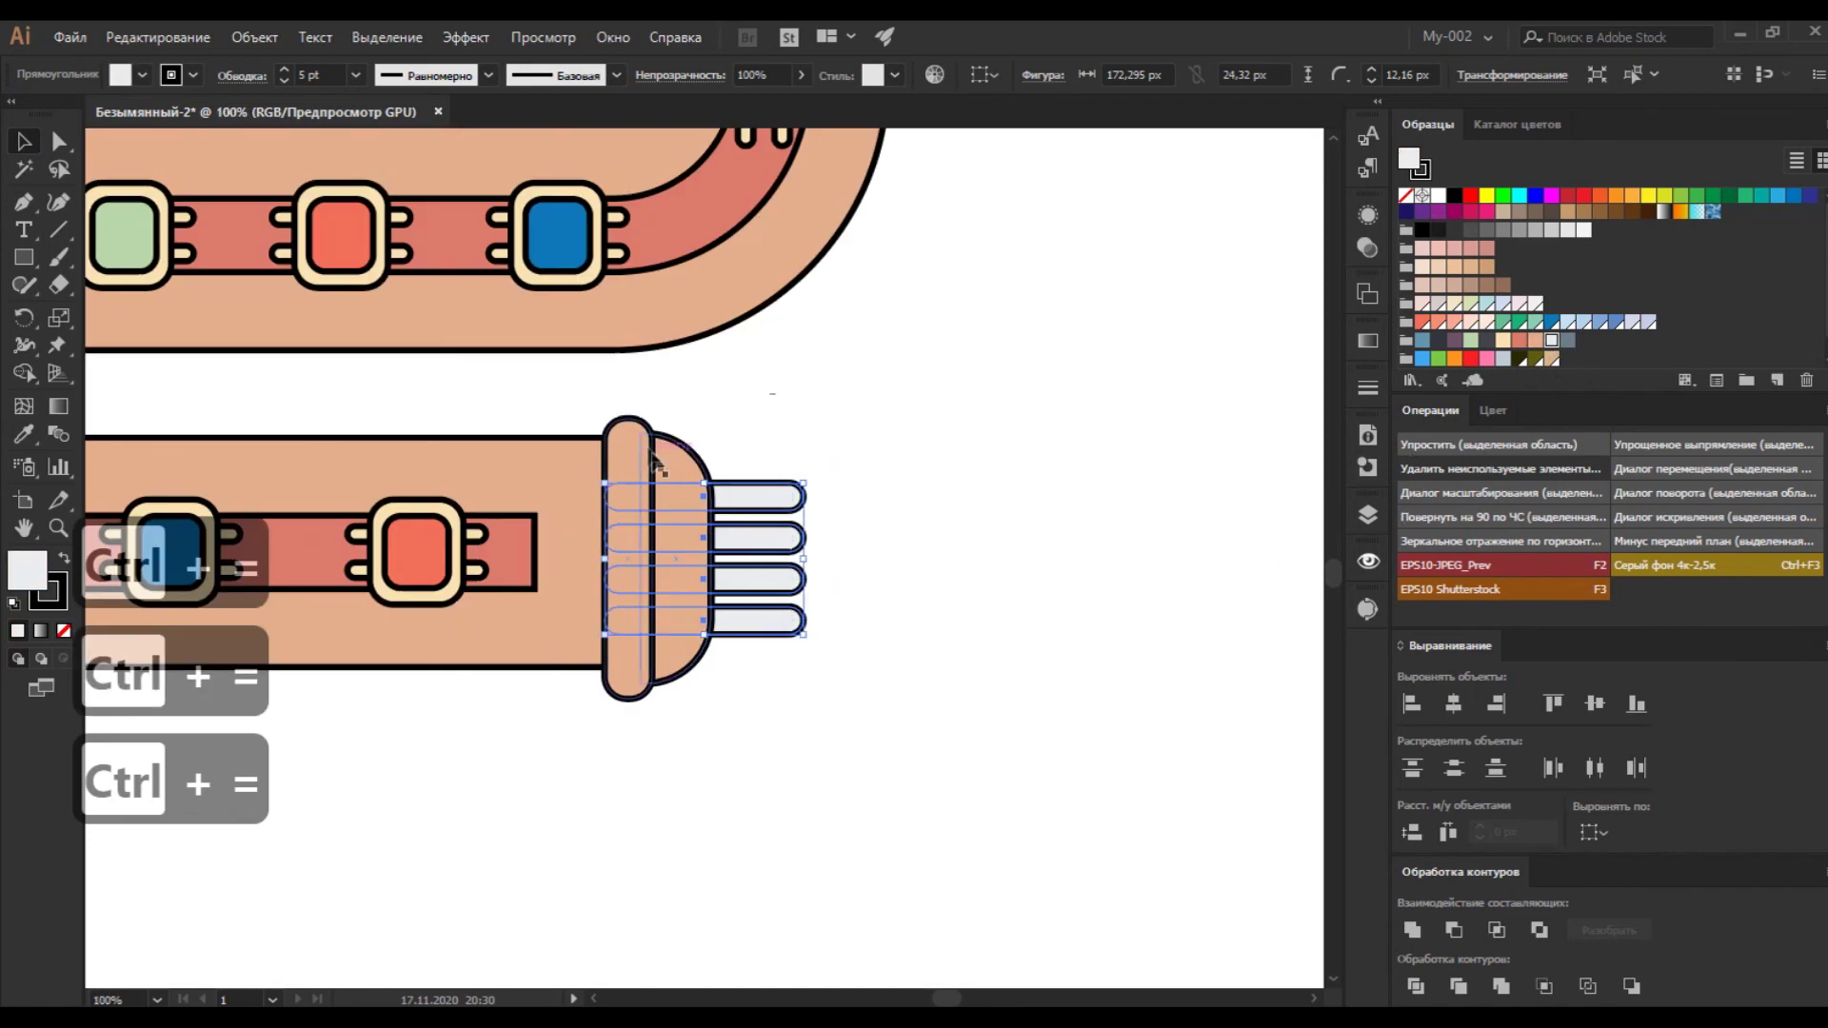
left_click(628, 571)
left_click(1454, 340)
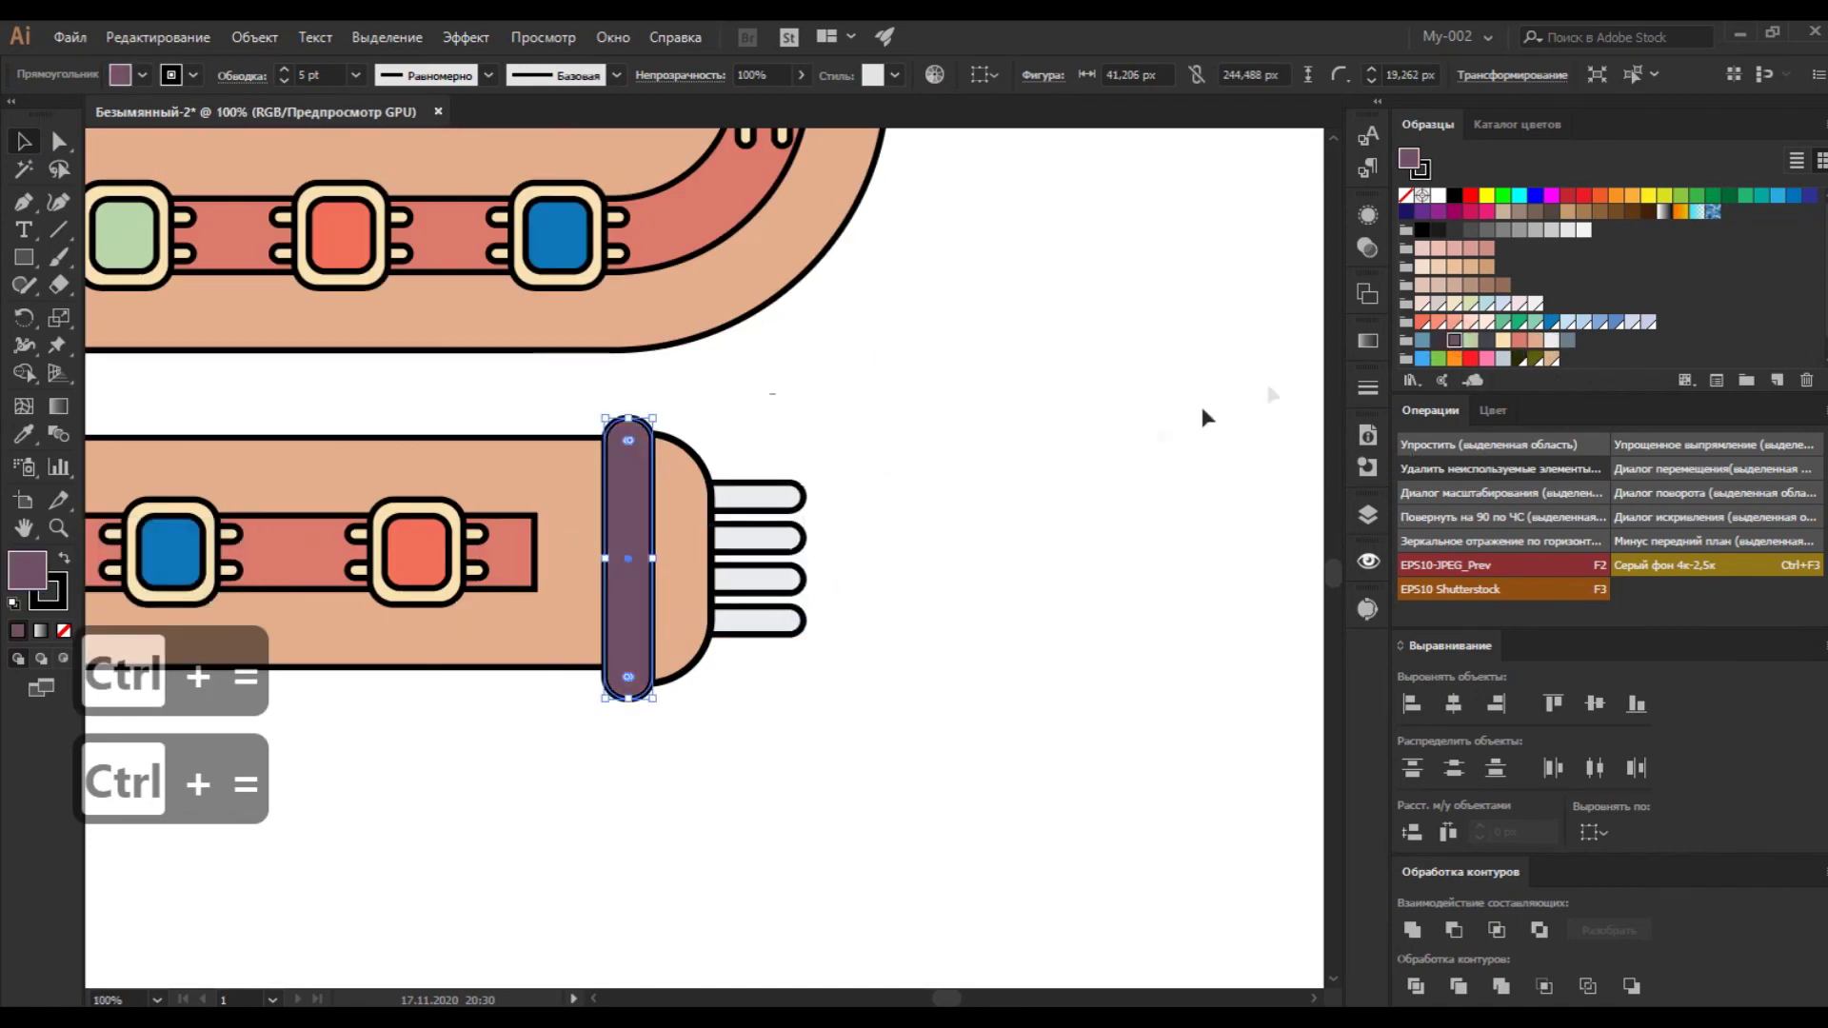
left_click(1003, 547)
key("ctrl+minus")
key("ctrl+minus")
key("ctrl+minus")
scroll(836, 532, "up", 2)
scroll(850, 510, "left", 3)
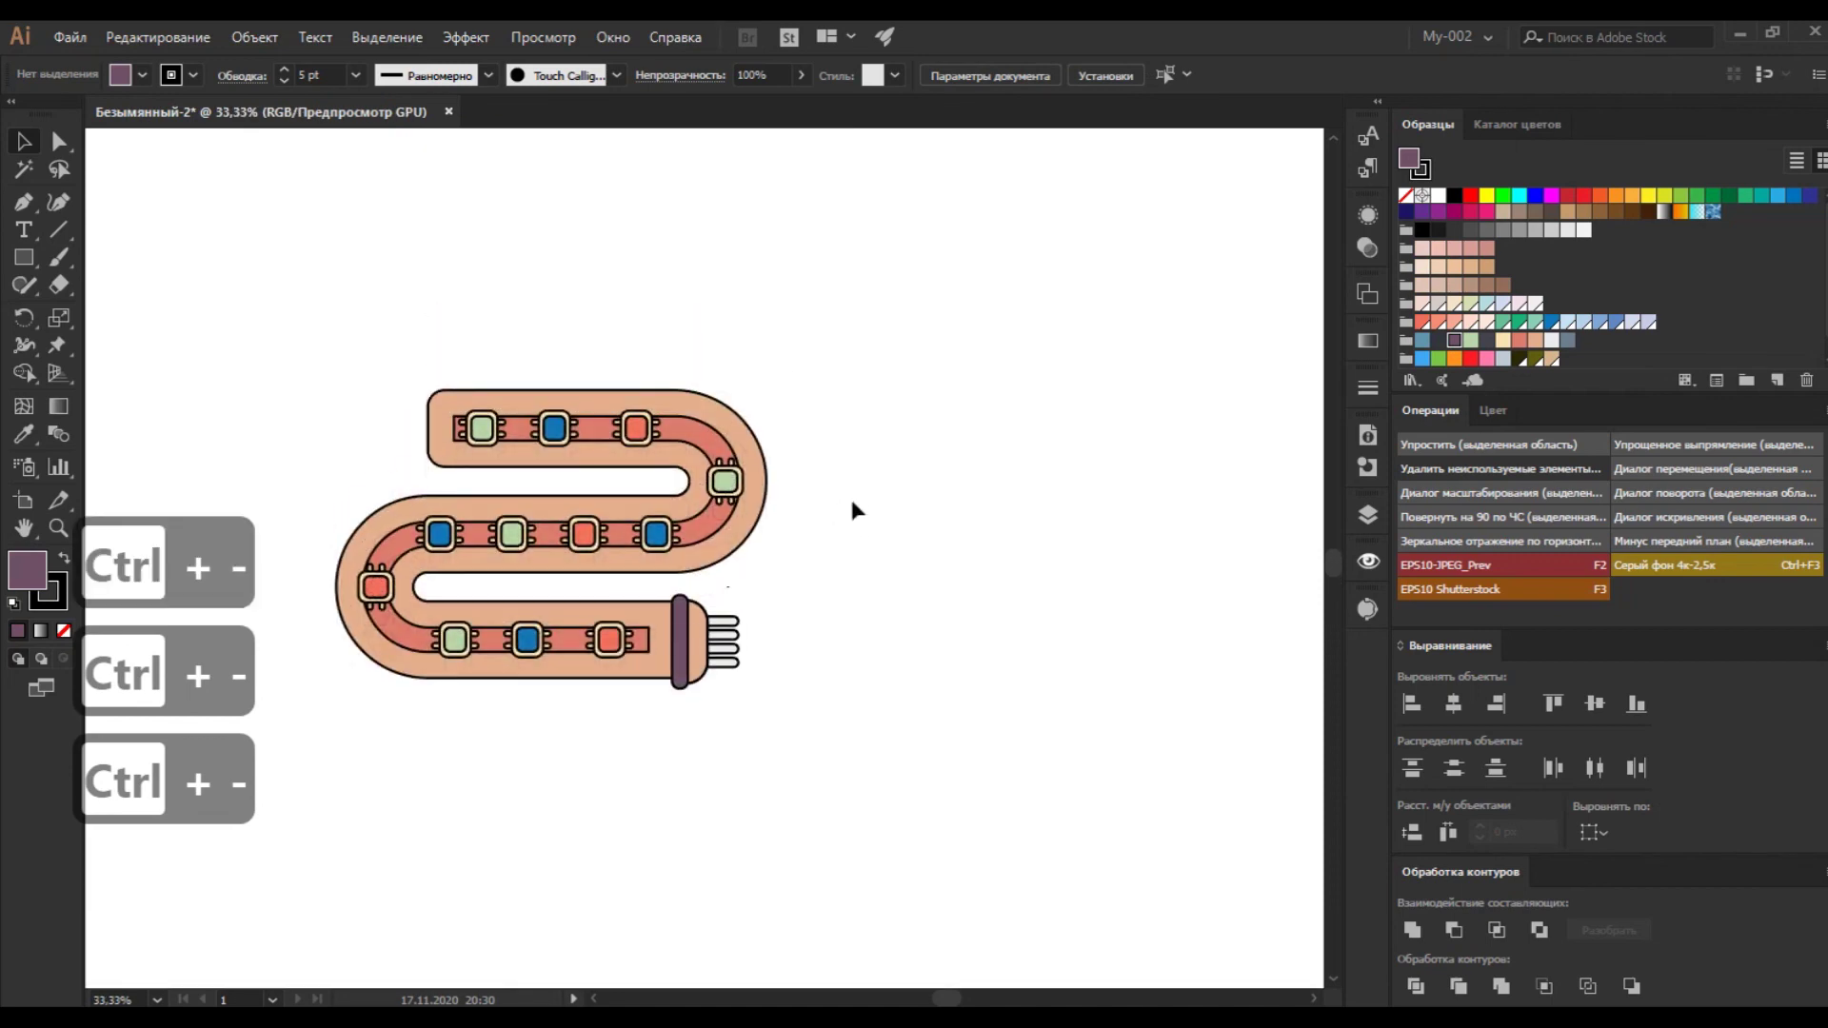
key("ctrl+equal")
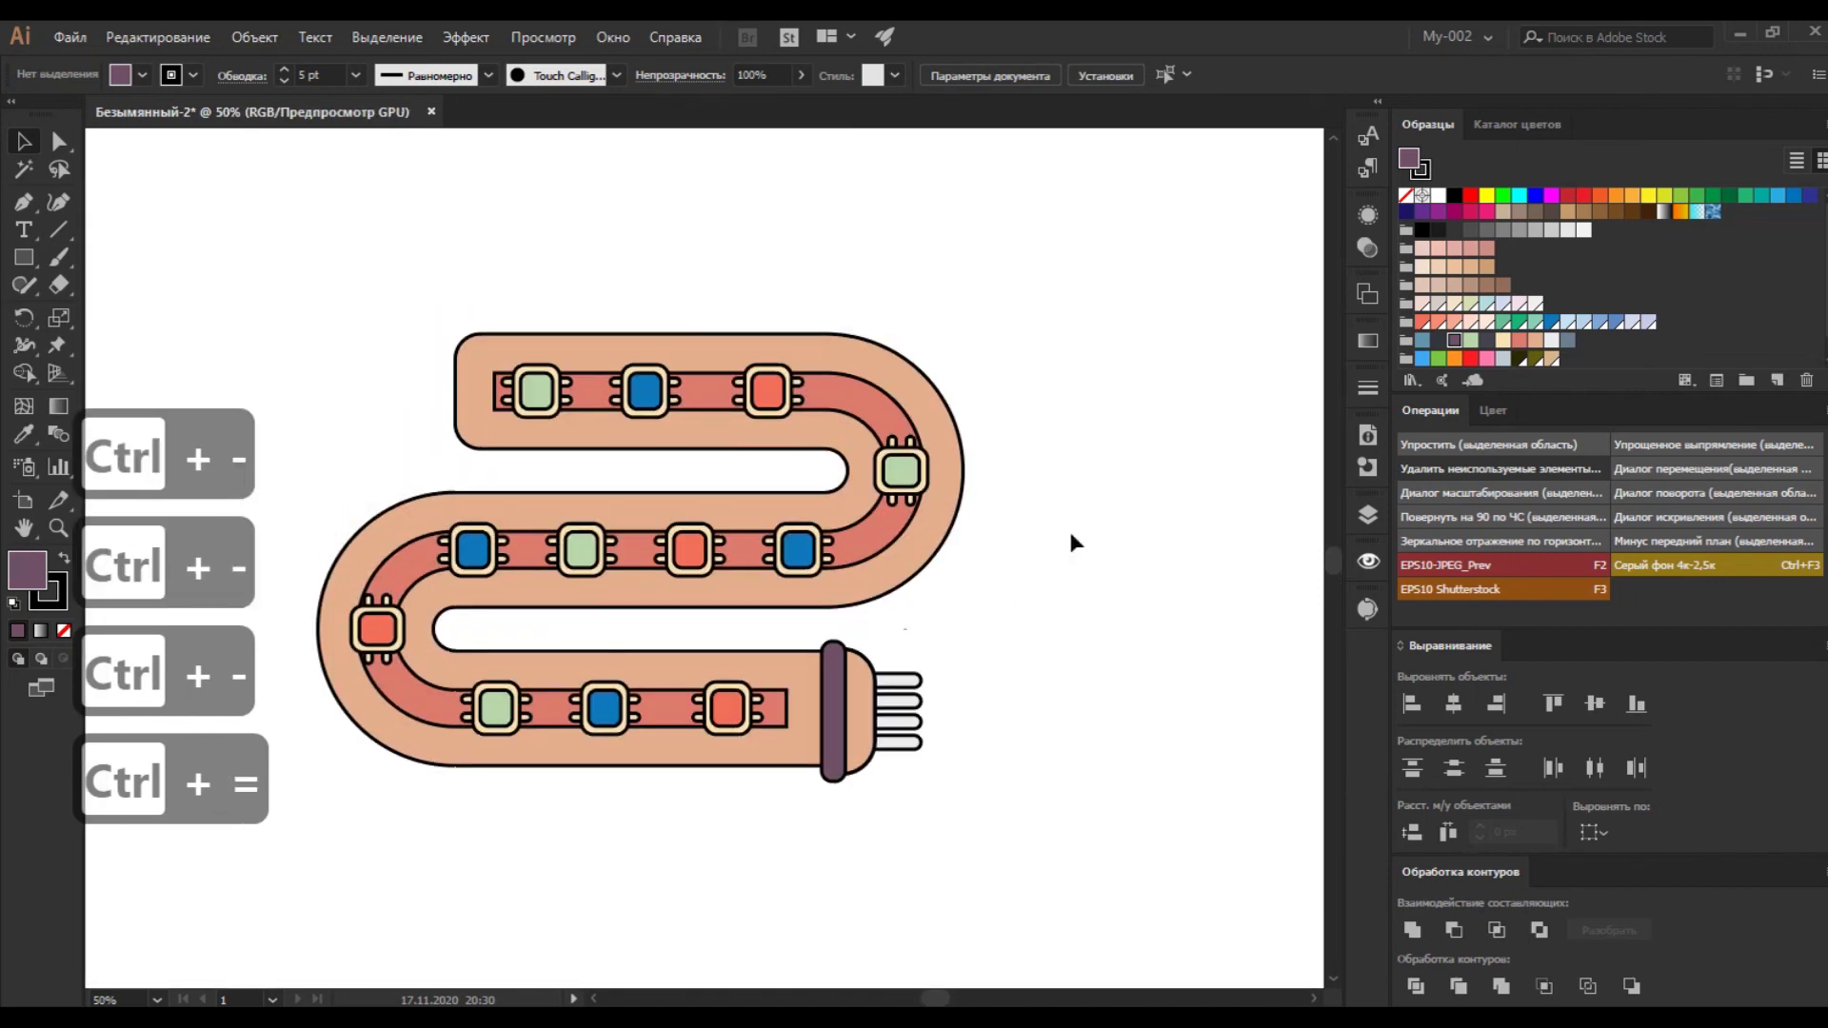